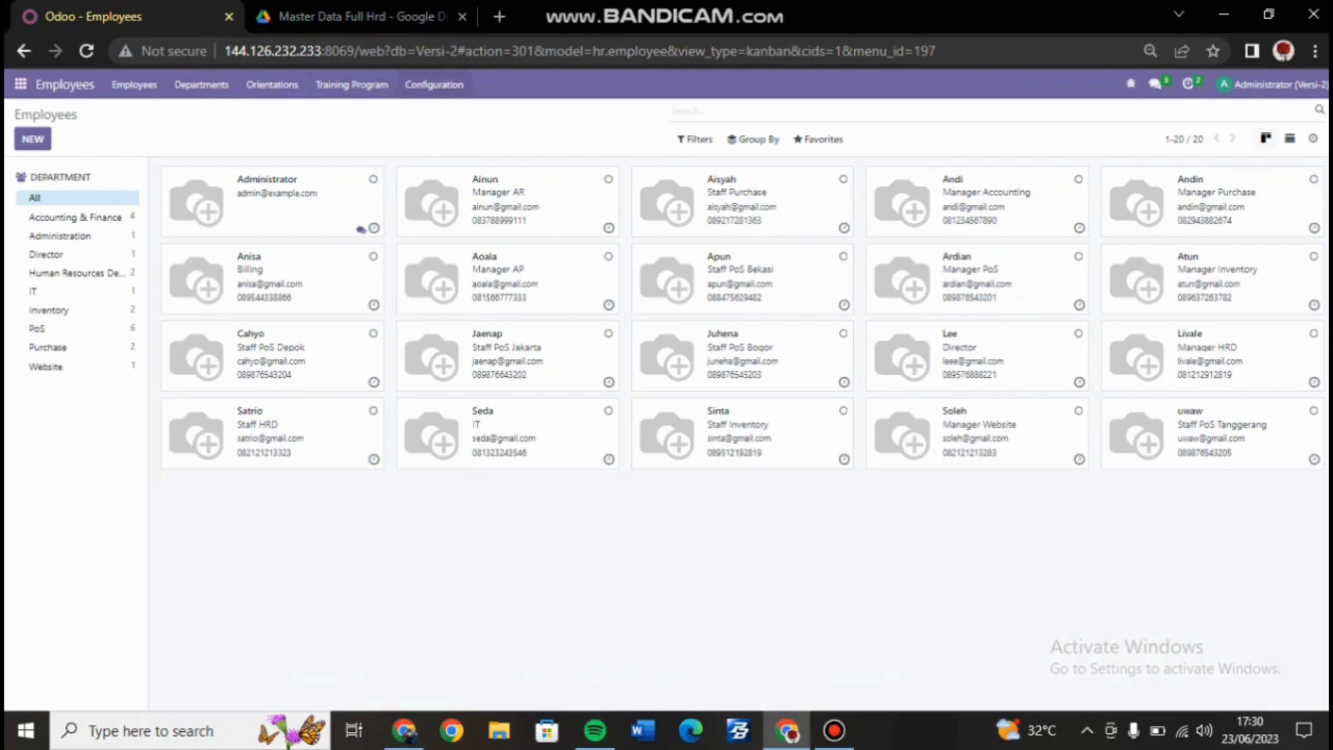
Open the Modul Employee.Hr spreadsheet from Google Drive and review its Departement, Data User and Job Position sheets
{"action": "left_click", "coordinate": [354, 16]}
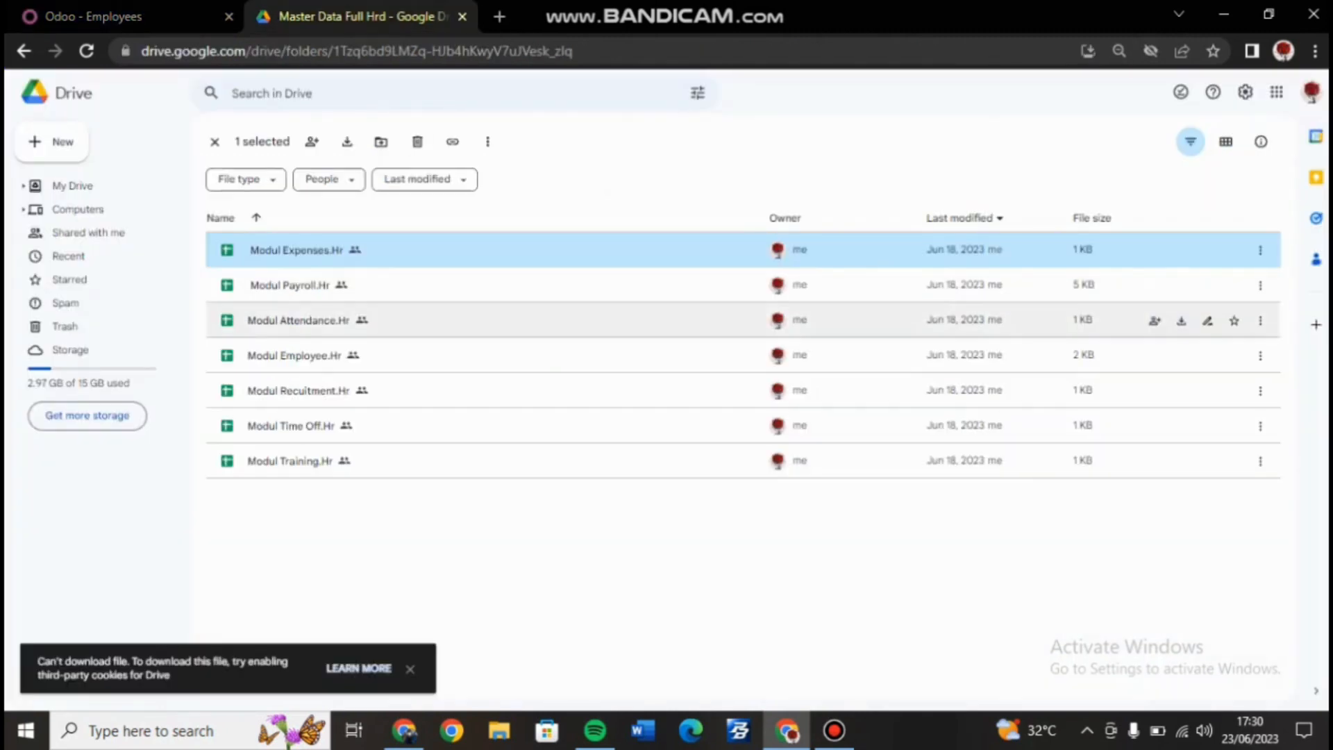
{"action": "double_click", "coordinate": [295, 355]}
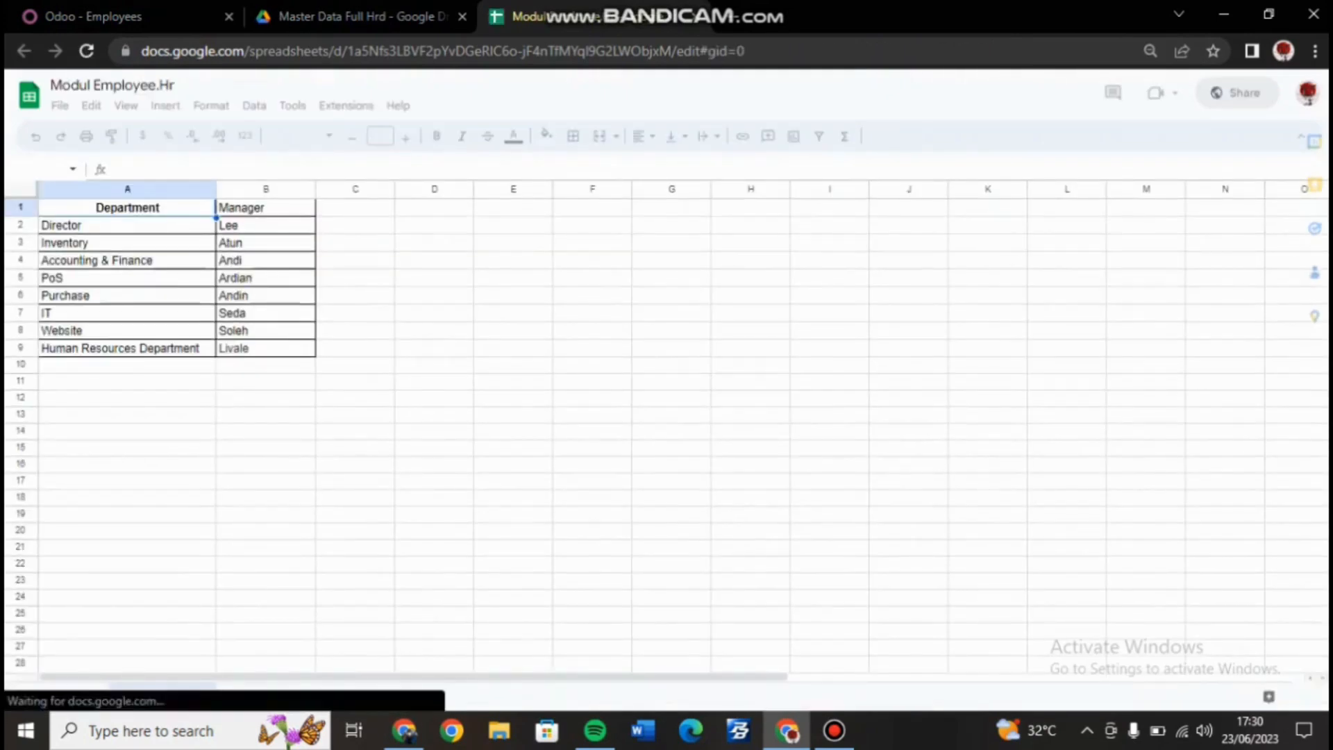
{"action": "left_click", "coordinate": [252, 698]}
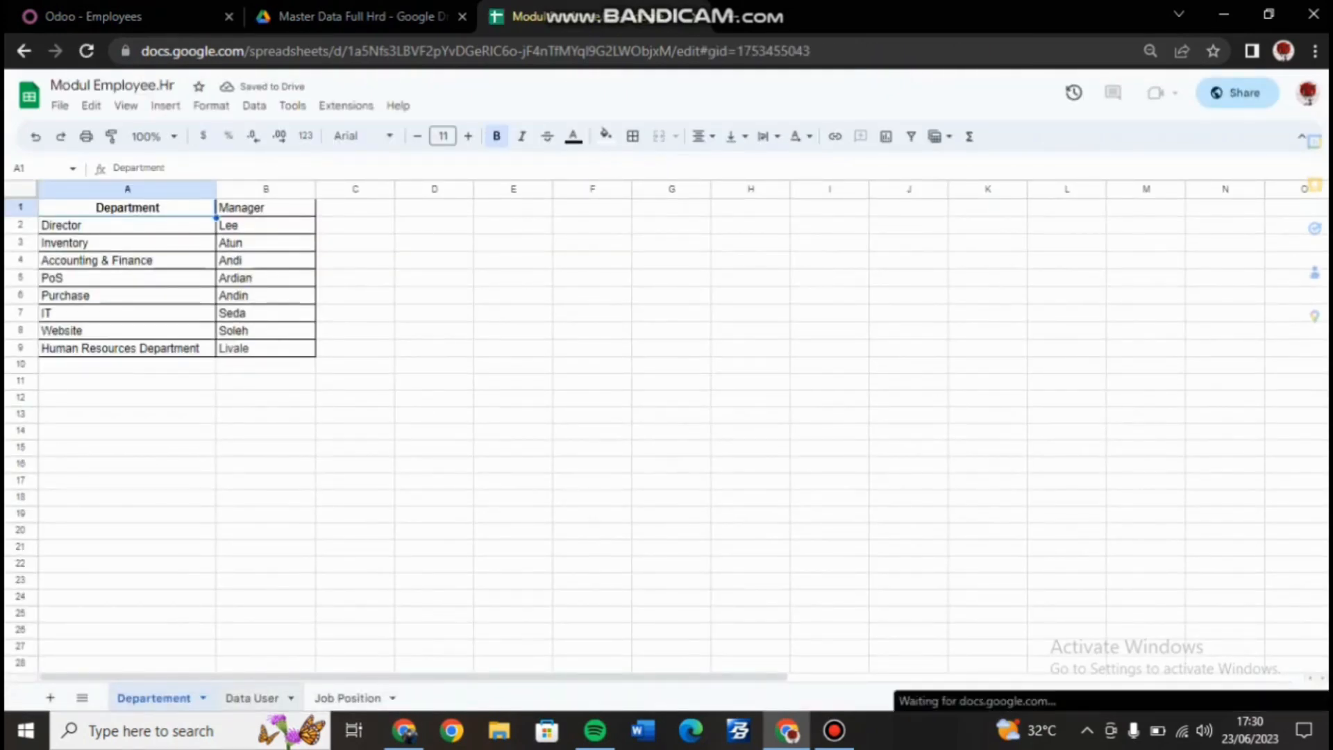
{"action": "left_click", "coordinate": [348, 698]}
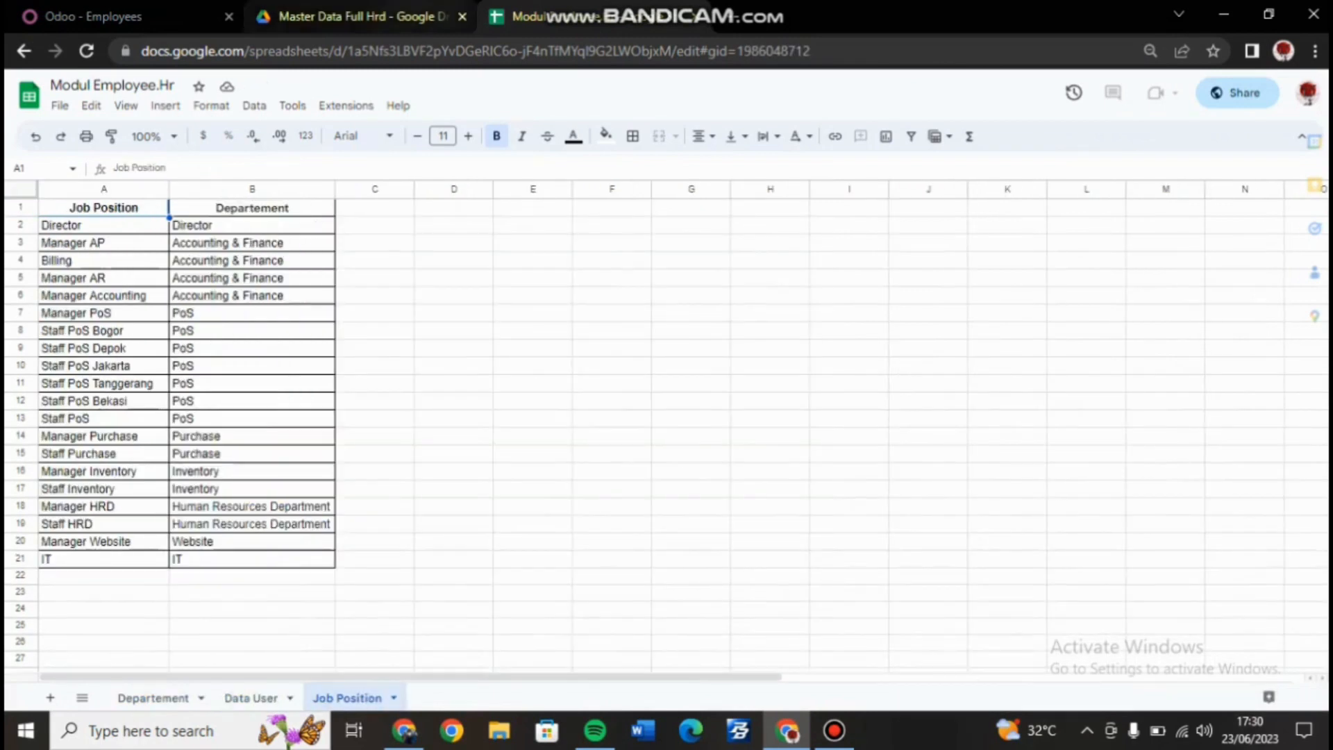
{"action": "left_click", "coordinate": [375, 16]}
Switch to Odoo and load Modul Employee.Hr (1) from the Downloads folder as the import file for Departments
{"action": "left_click", "coordinate": [150, 17]}
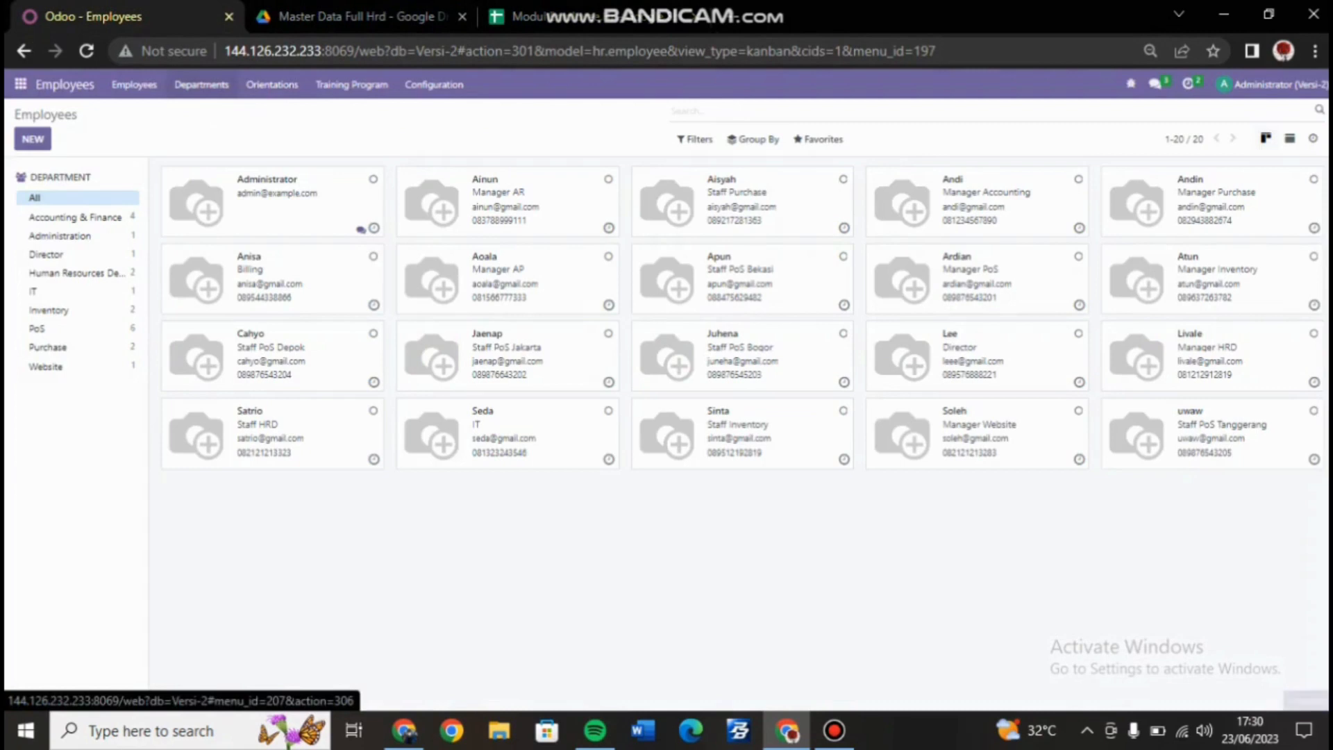
{"action": "left_click", "coordinate": [201, 84]}
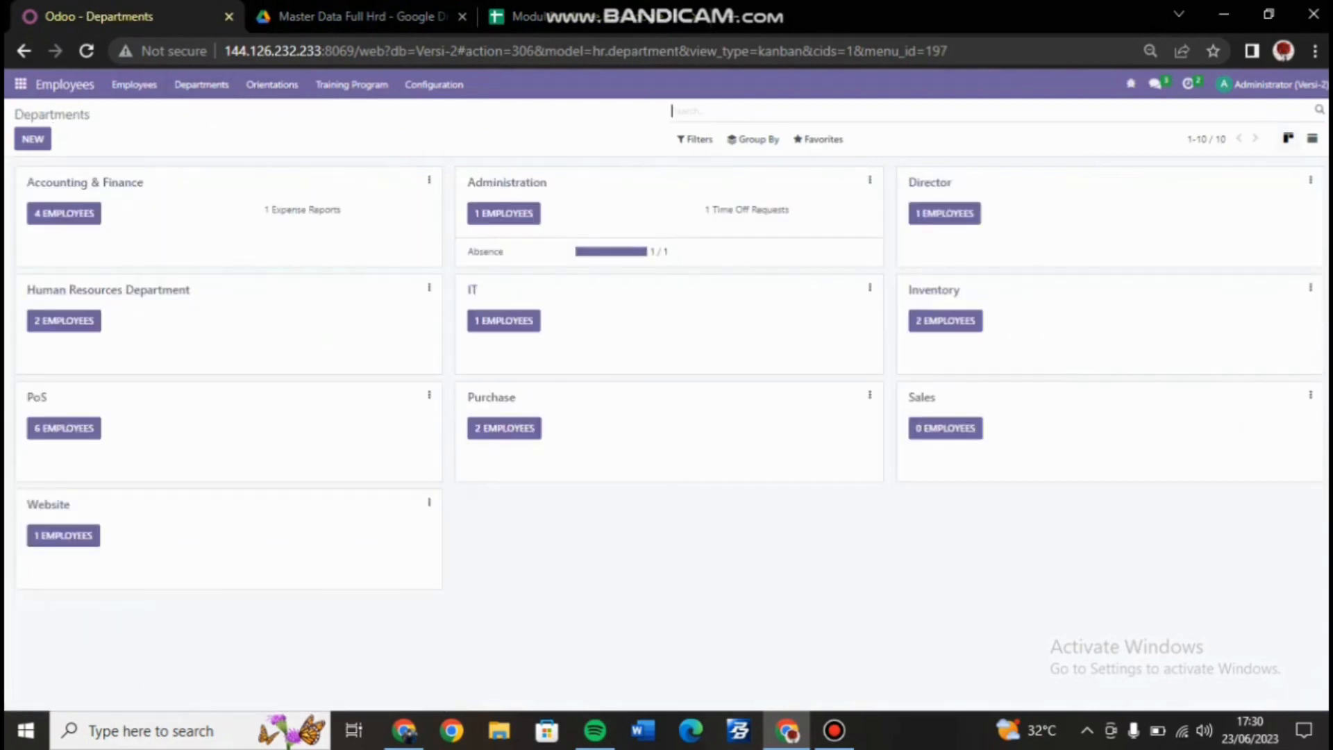
{"action": "left_click", "coordinate": [818, 139]}
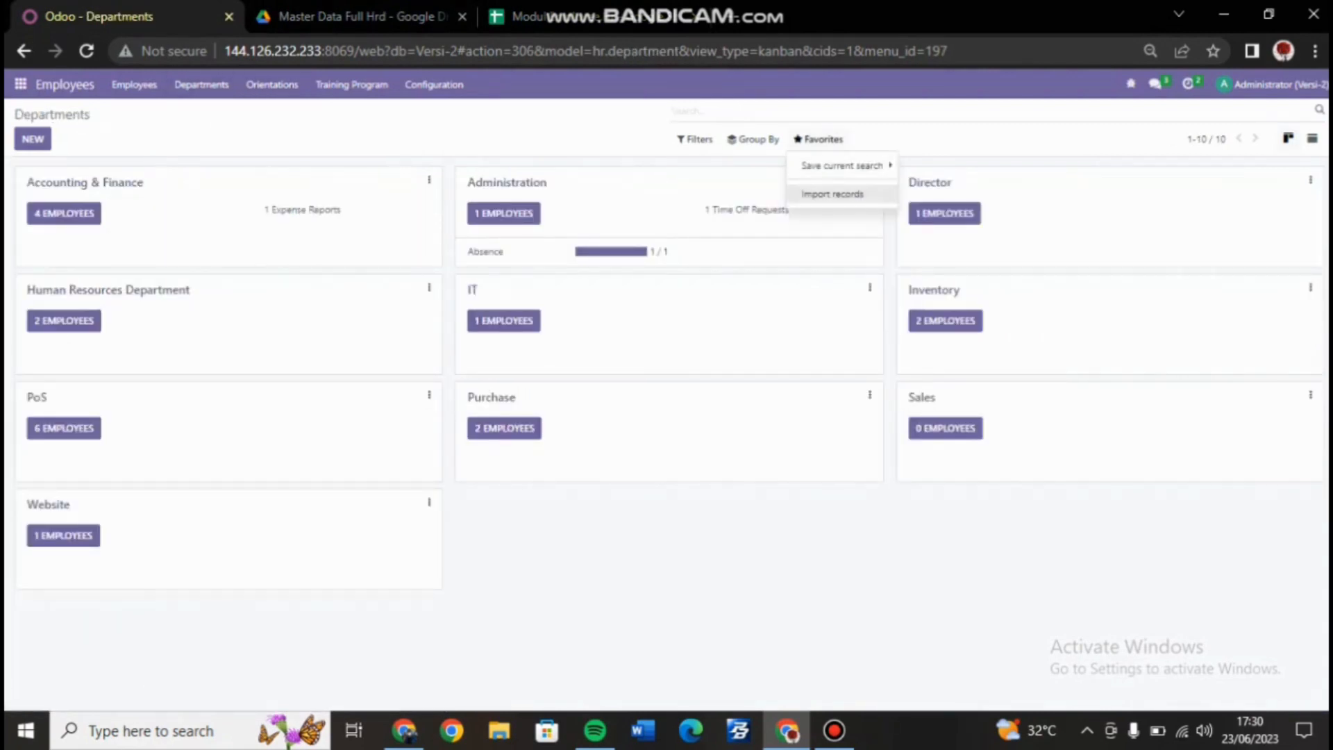
{"action": "left_click", "coordinate": [832, 194]}
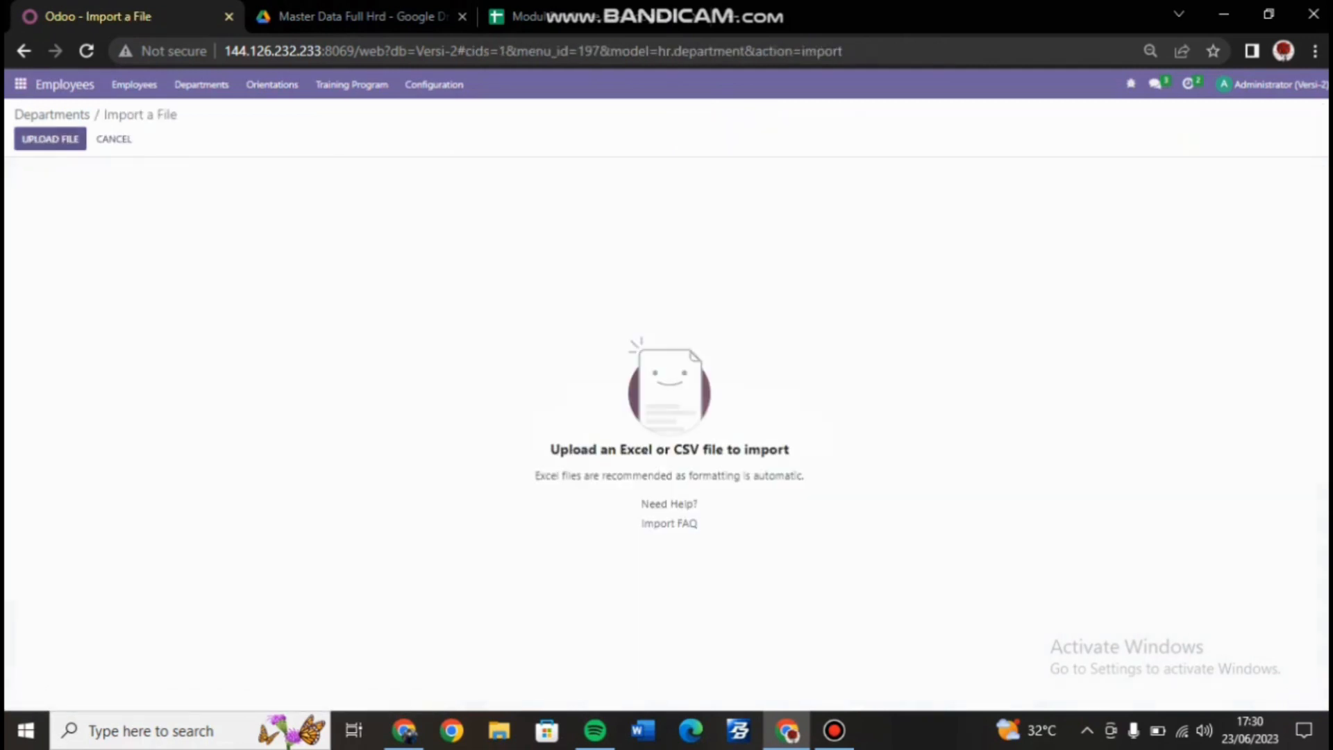
{"action": "left_click", "coordinate": [48, 138]}
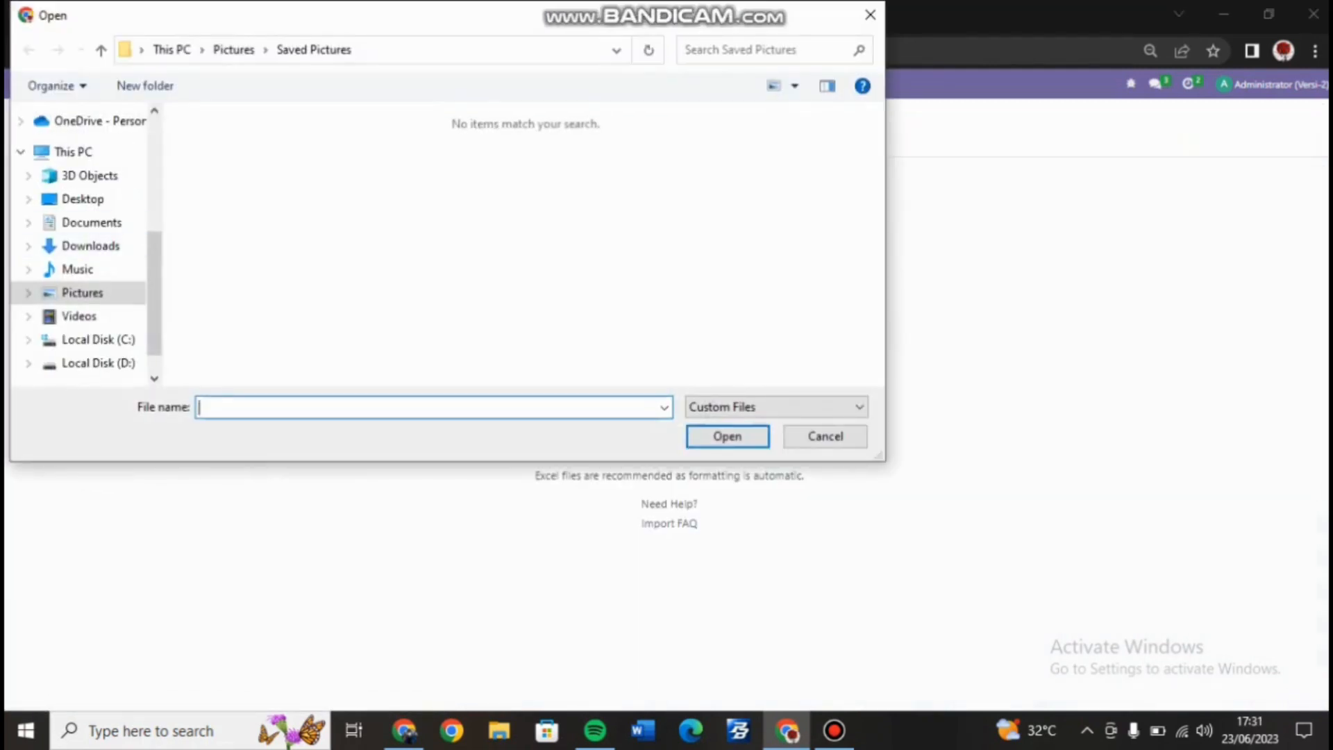
{"action": "left_click", "coordinate": [90, 246]}
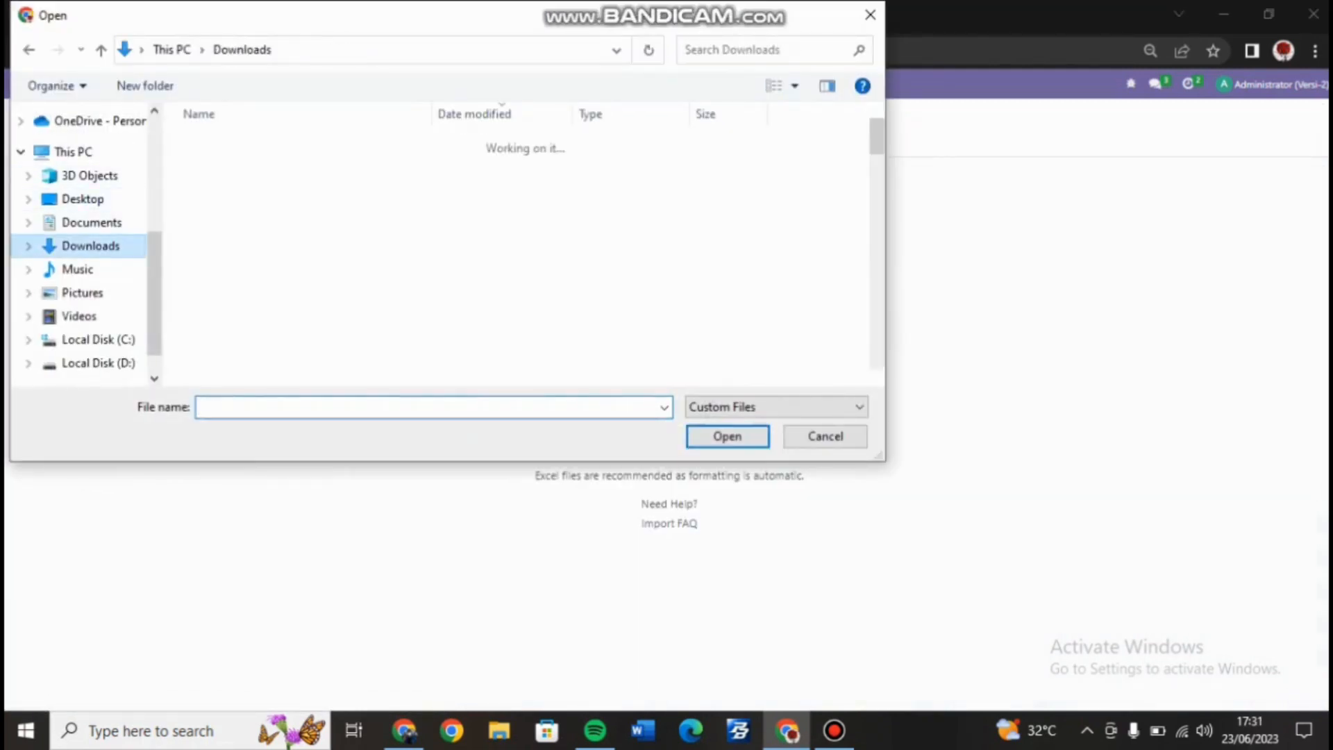
{"action": "left_click", "coordinate": [263, 231]}
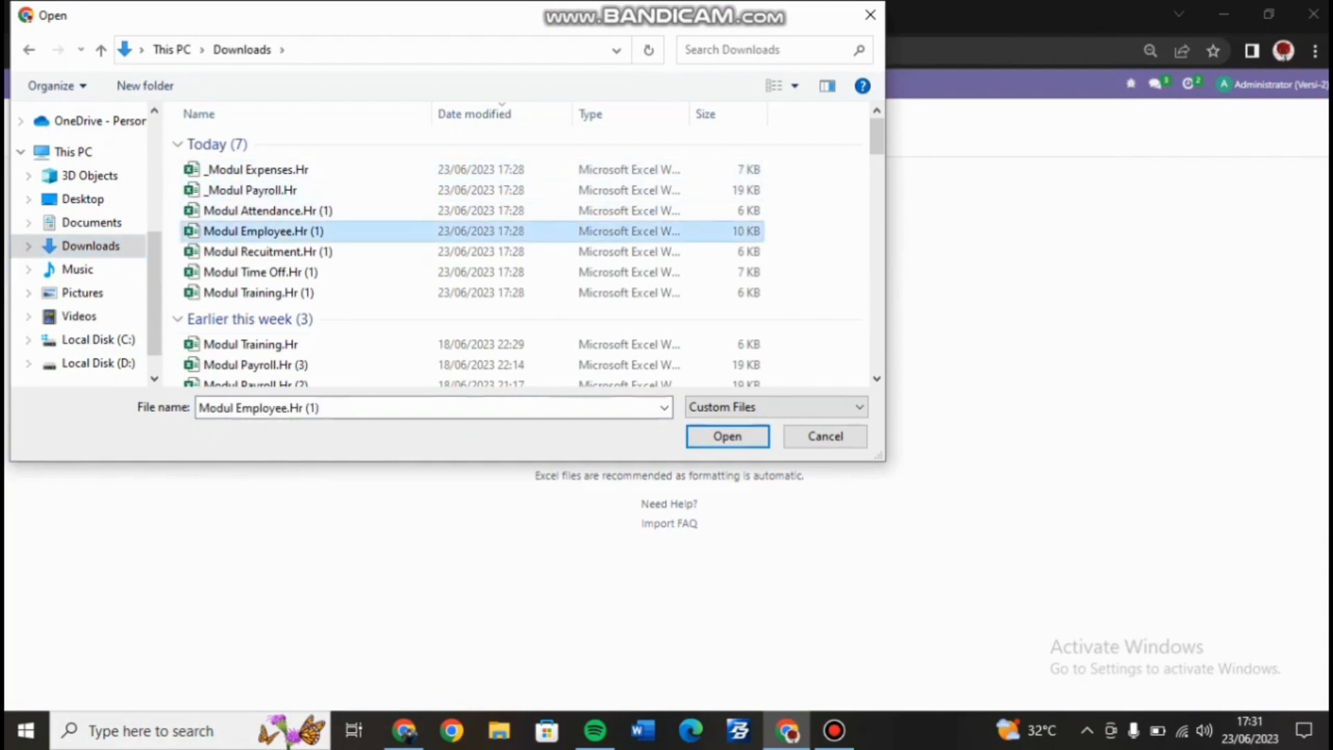
{"action": "left_click", "coordinate": [727, 436]}
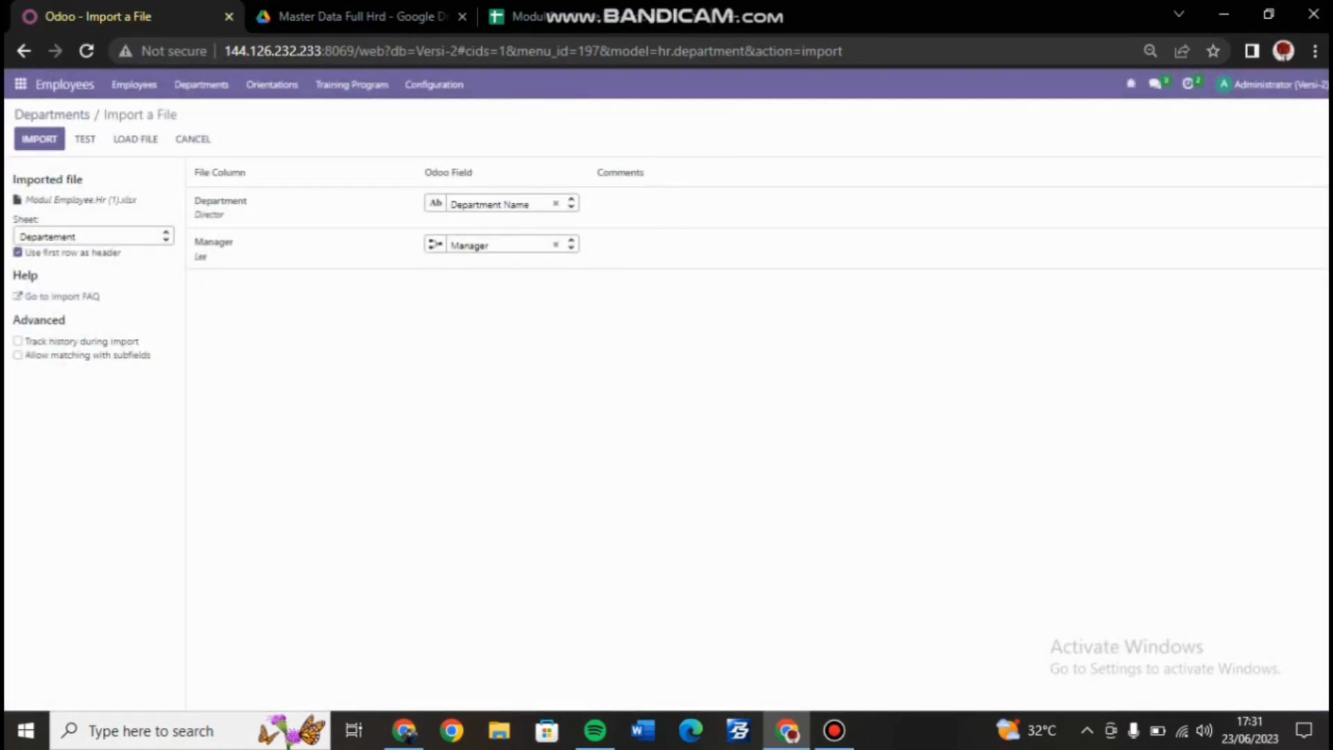
Go to the Job Positions configuration and start a record import there
{"action": "left_click", "coordinate": [434, 84]}
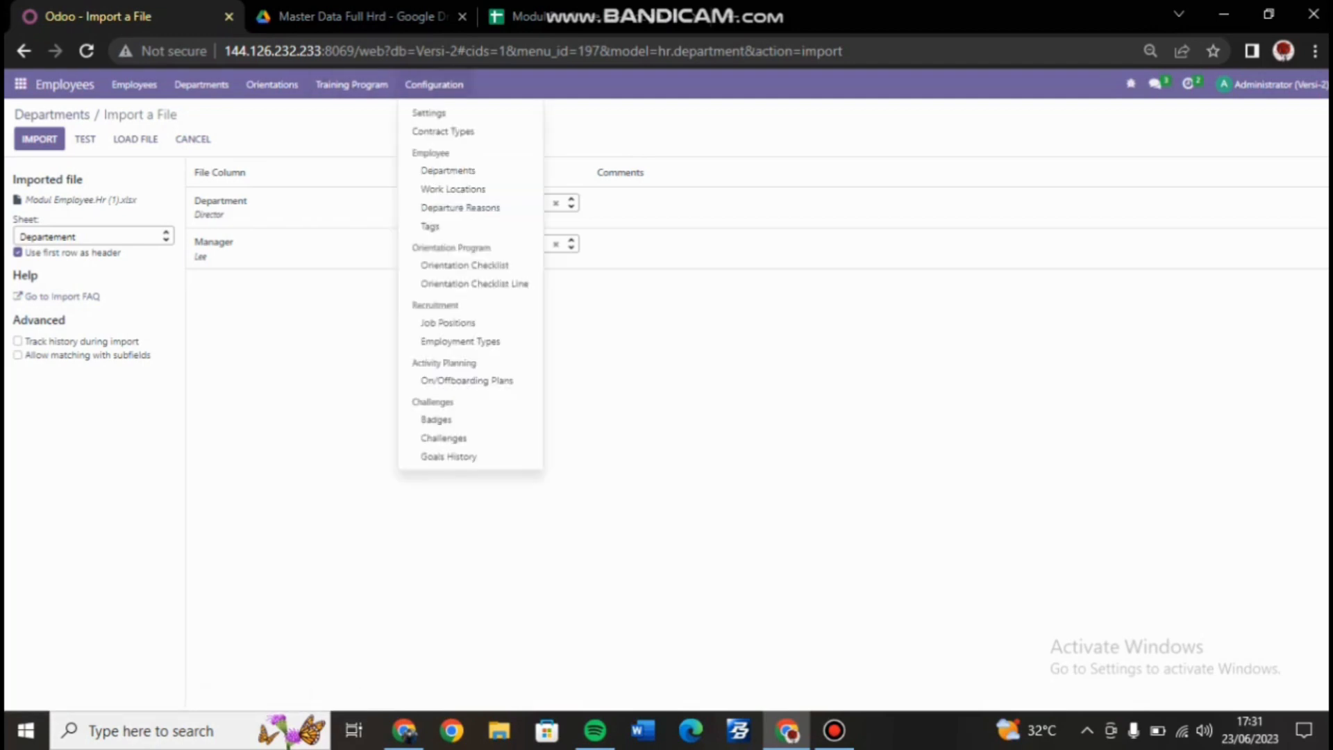
{"action": "mouse_move", "coordinate": [431, 85]}
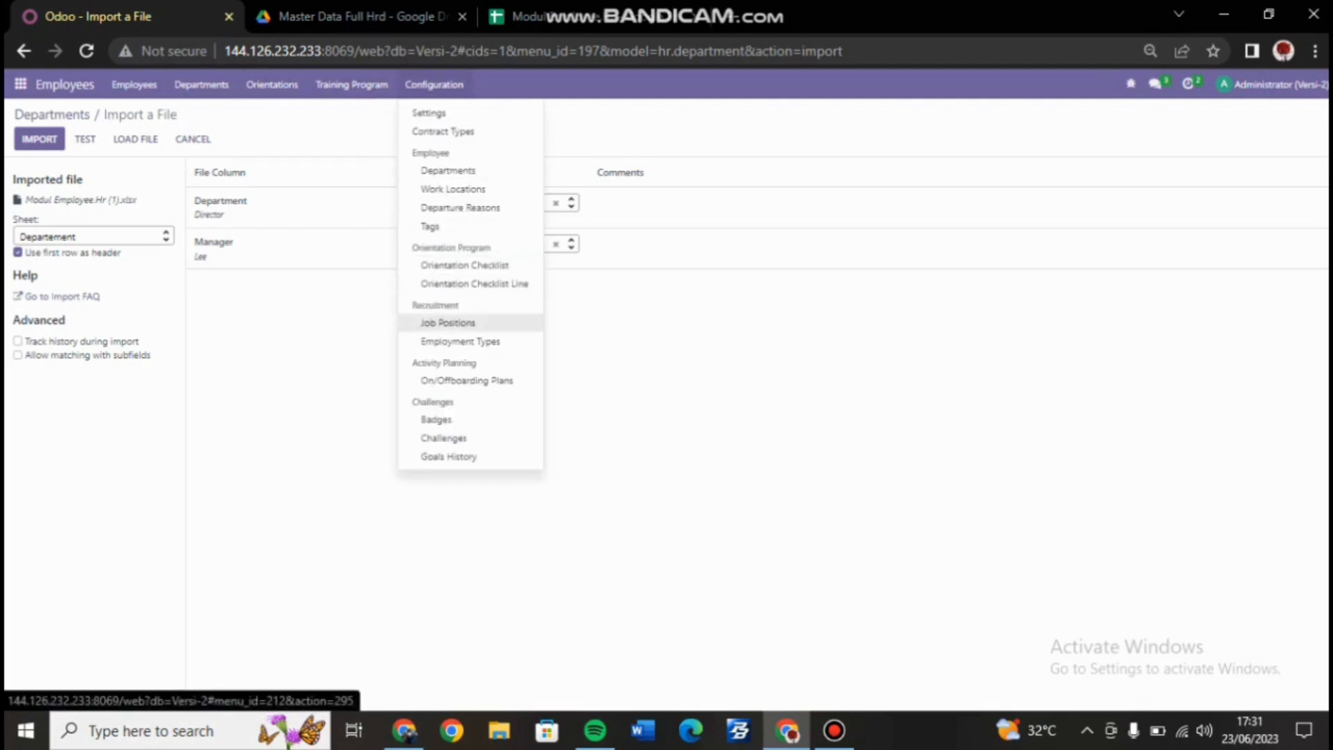
{"action": "left_click", "coordinate": [448, 322]}
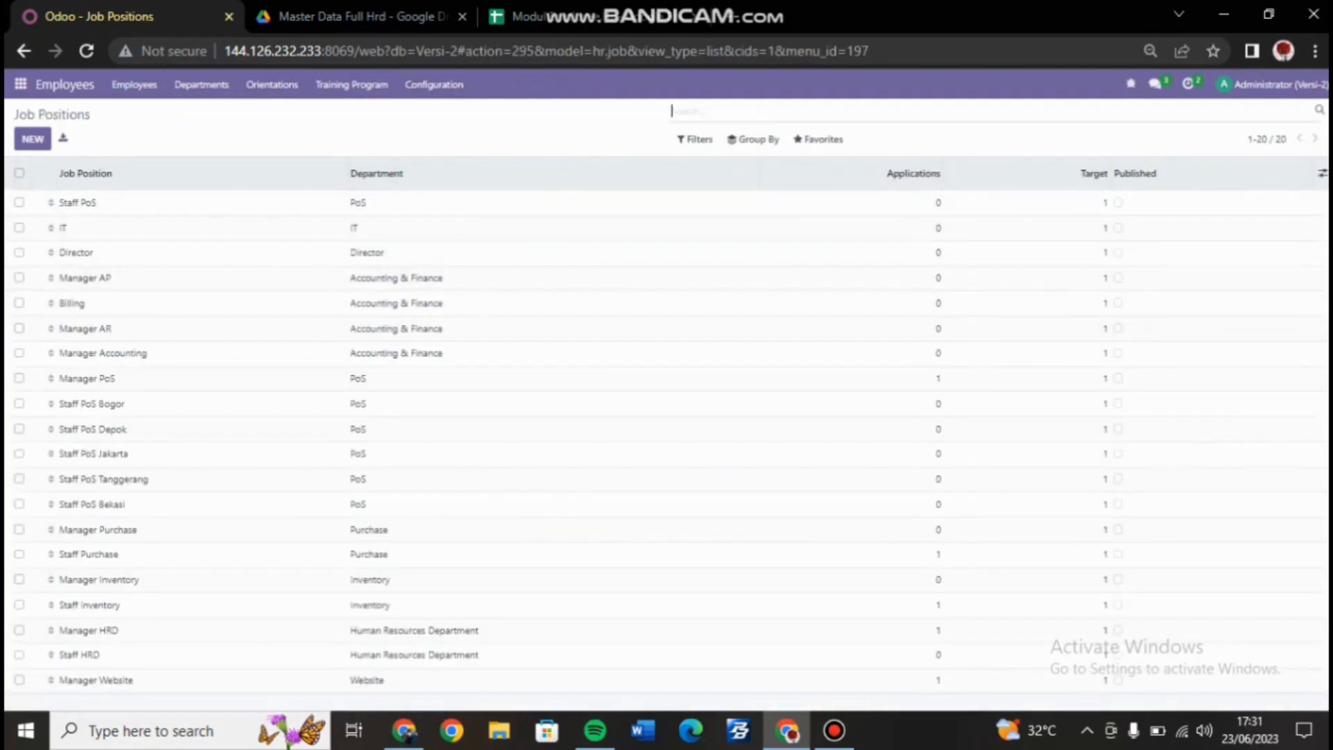
{"action": "left_click", "coordinate": [819, 140]}
{"action": "left_click", "coordinate": [836, 191]}
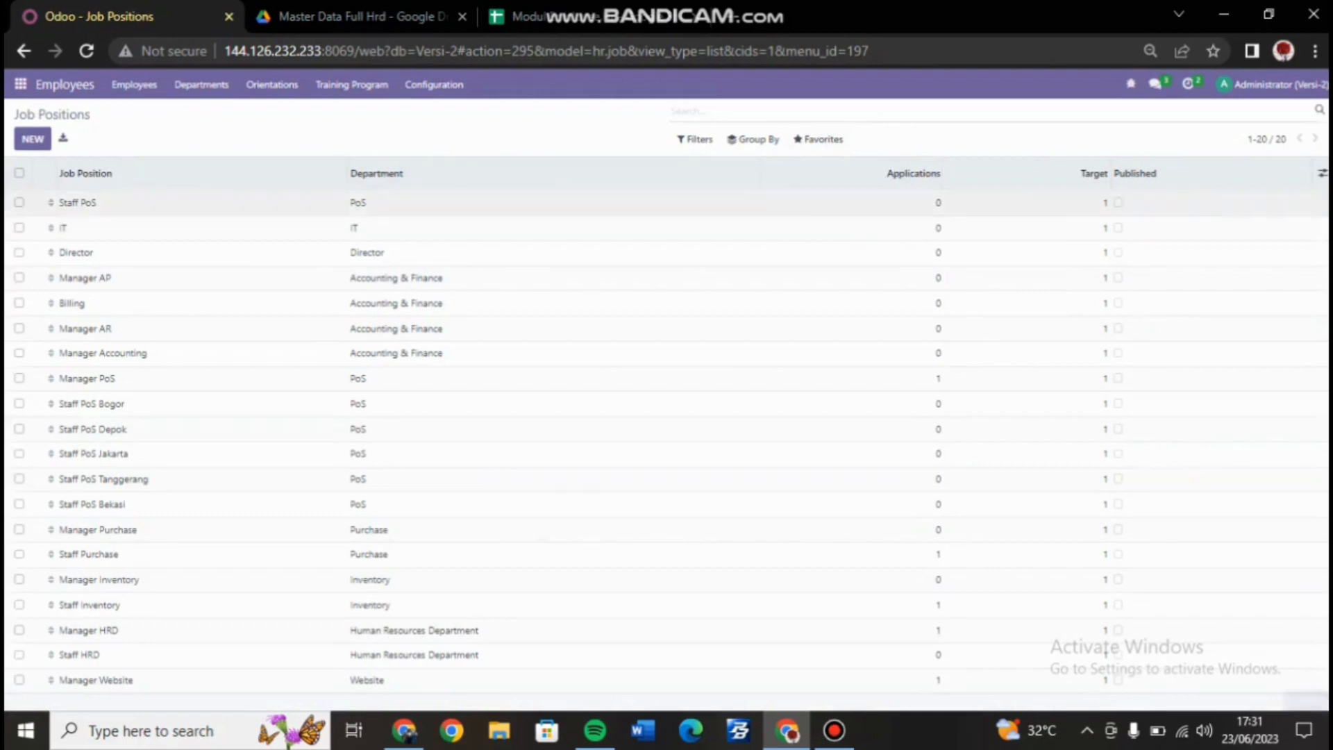
Load Modul Employee.Hr (1) as the job positions import file and select its Job Position sheet
{"action": "left_click", "coordinate": [47, 138]}
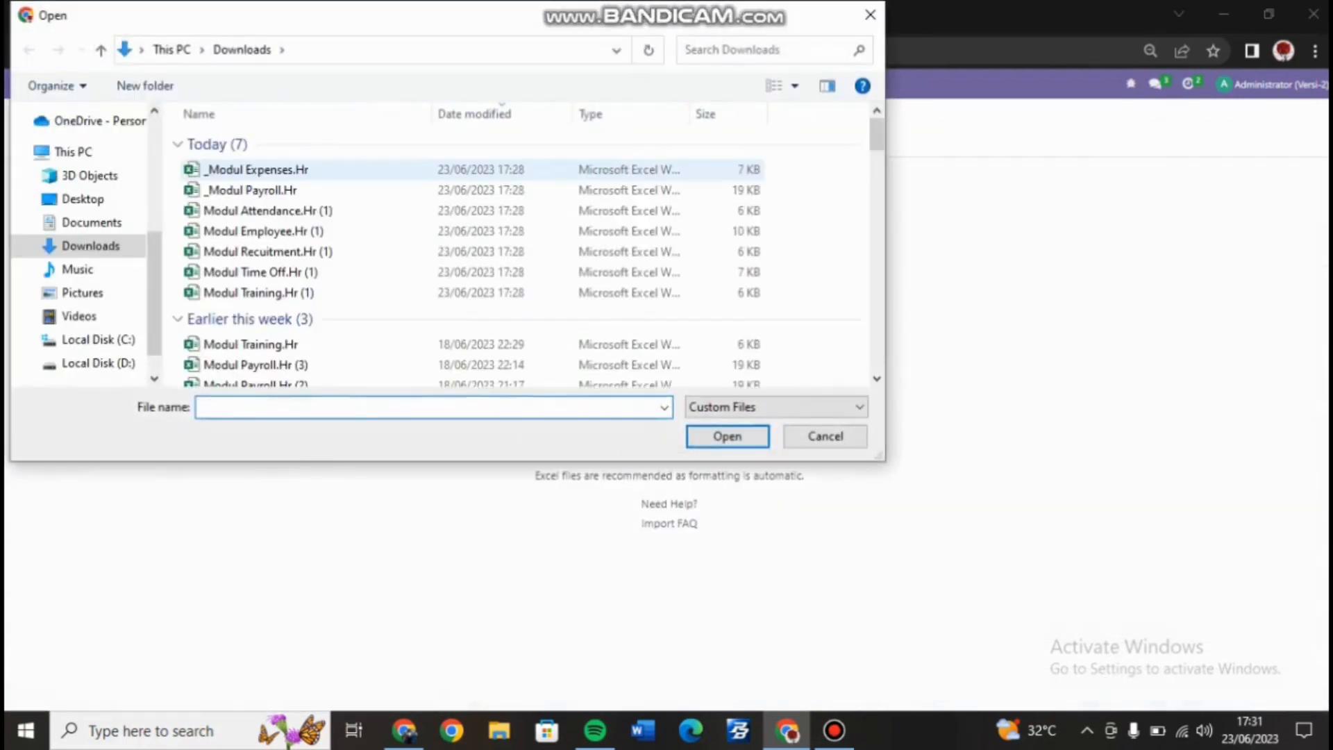
{"action": "left_click", "coordinate": [263, 231]}
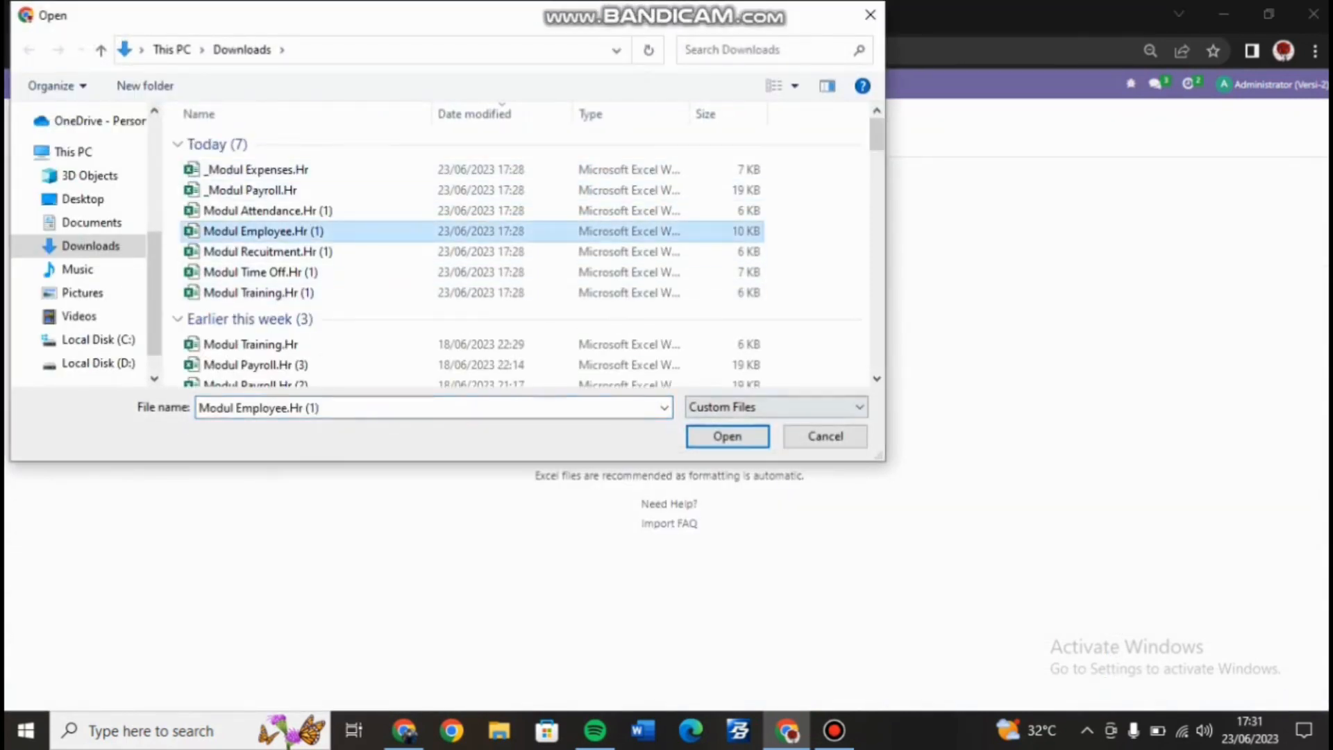
{"action": "left_click", "coordinate": [728, 437]}
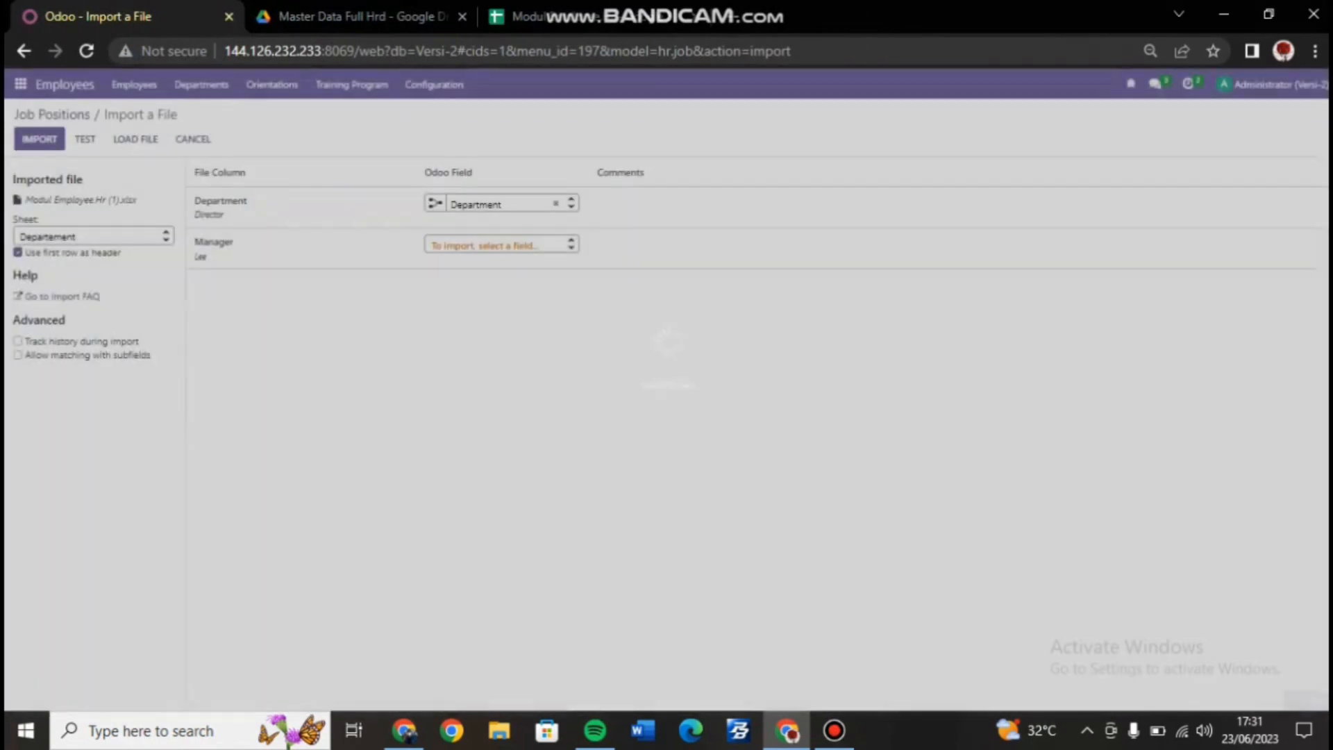
{"action": "left_click", "coordinate": [93, 237]}
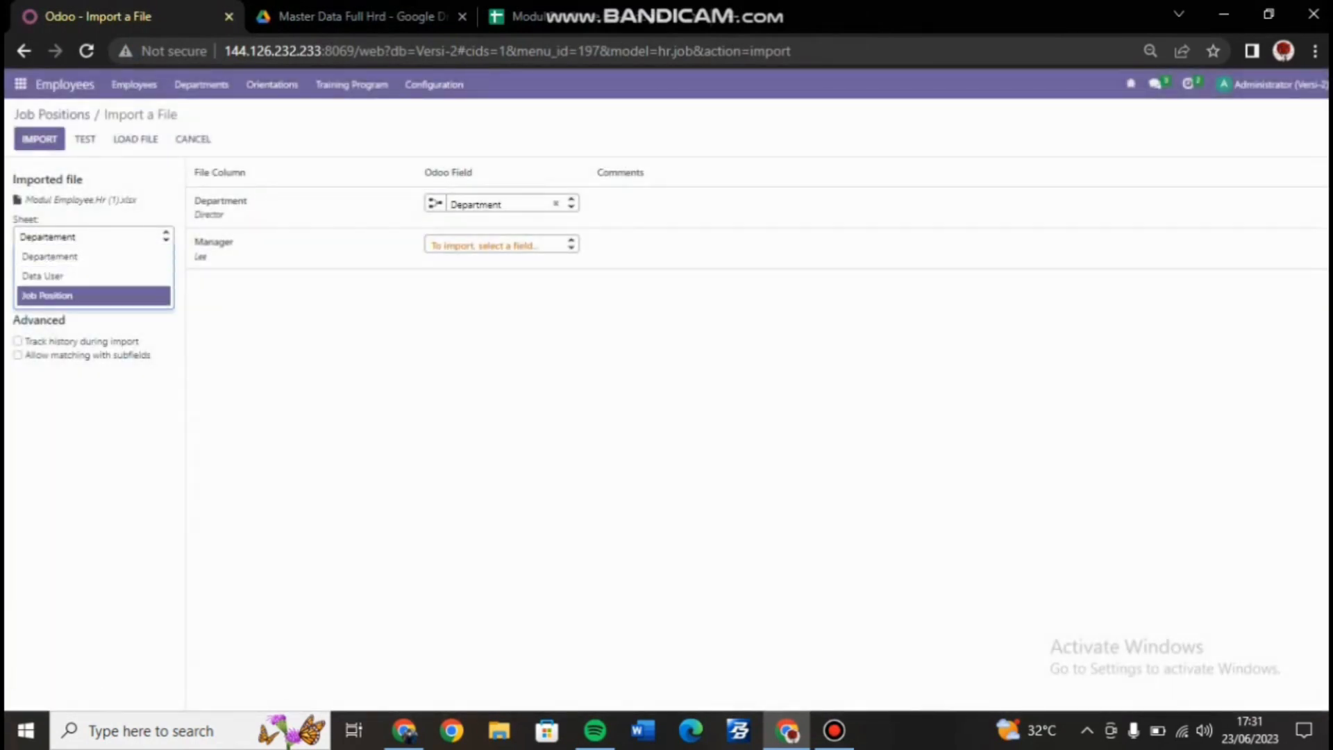
{"action": "left_click", "coordinate": [93, 296]}
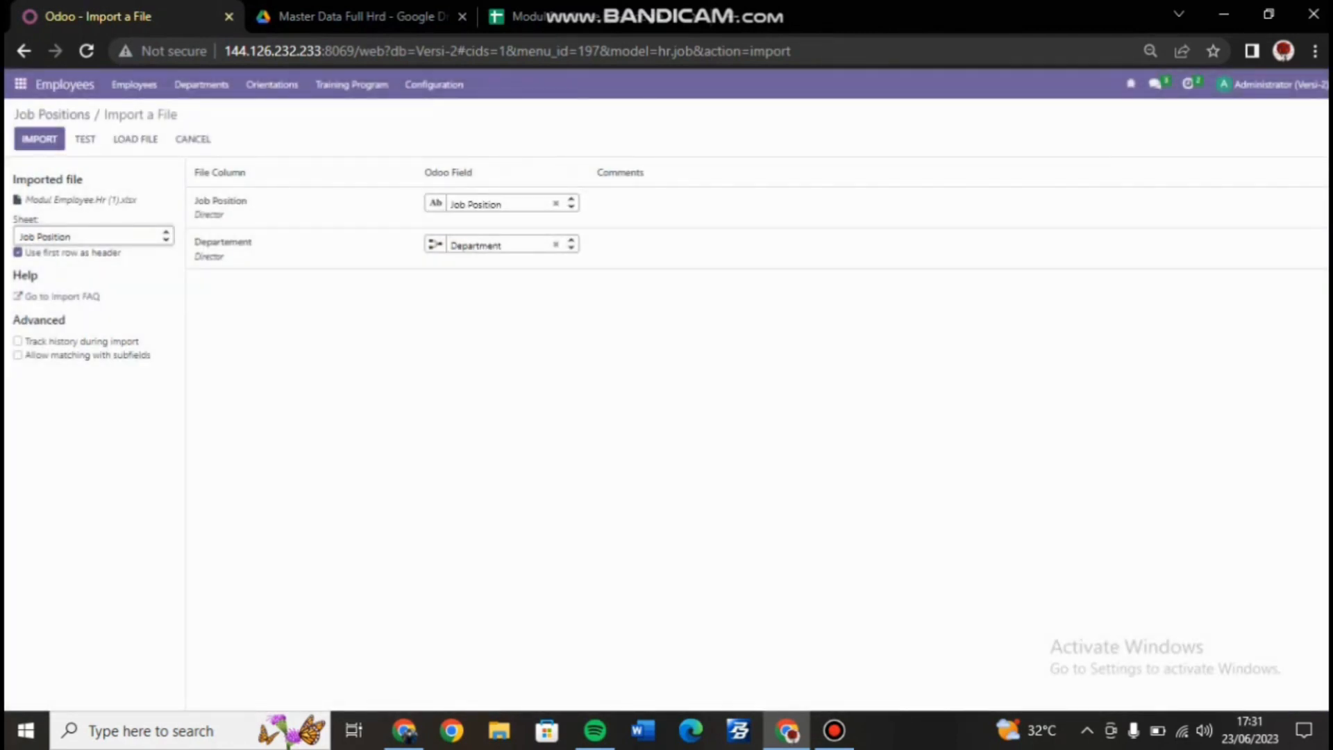
Start a record import for Employees and load Modul Employee.Hr (1) from Downloads as its file
{"action": "left_click", "coordinate": [134, 84]}
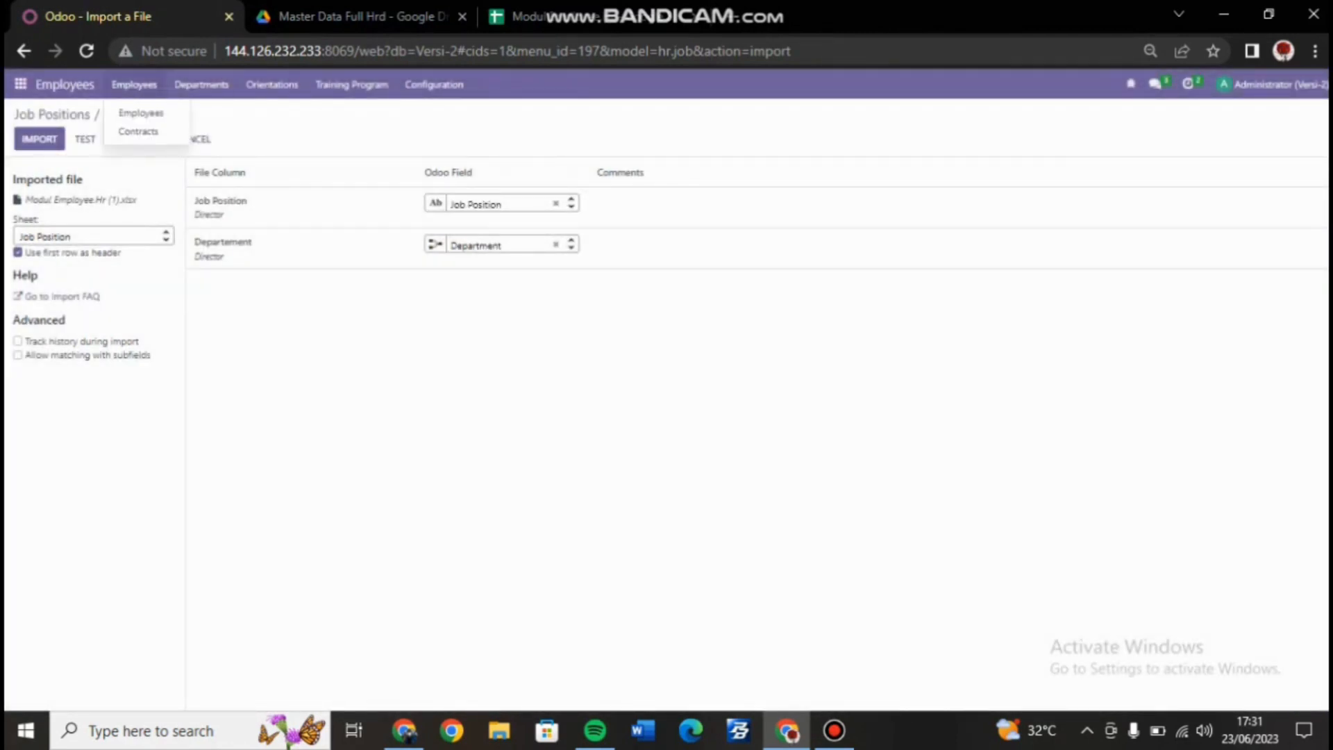
{"action": "left_click", "coordinate": [141, 113]}
{"action": "left_click", "coordinate": [818, 139]}
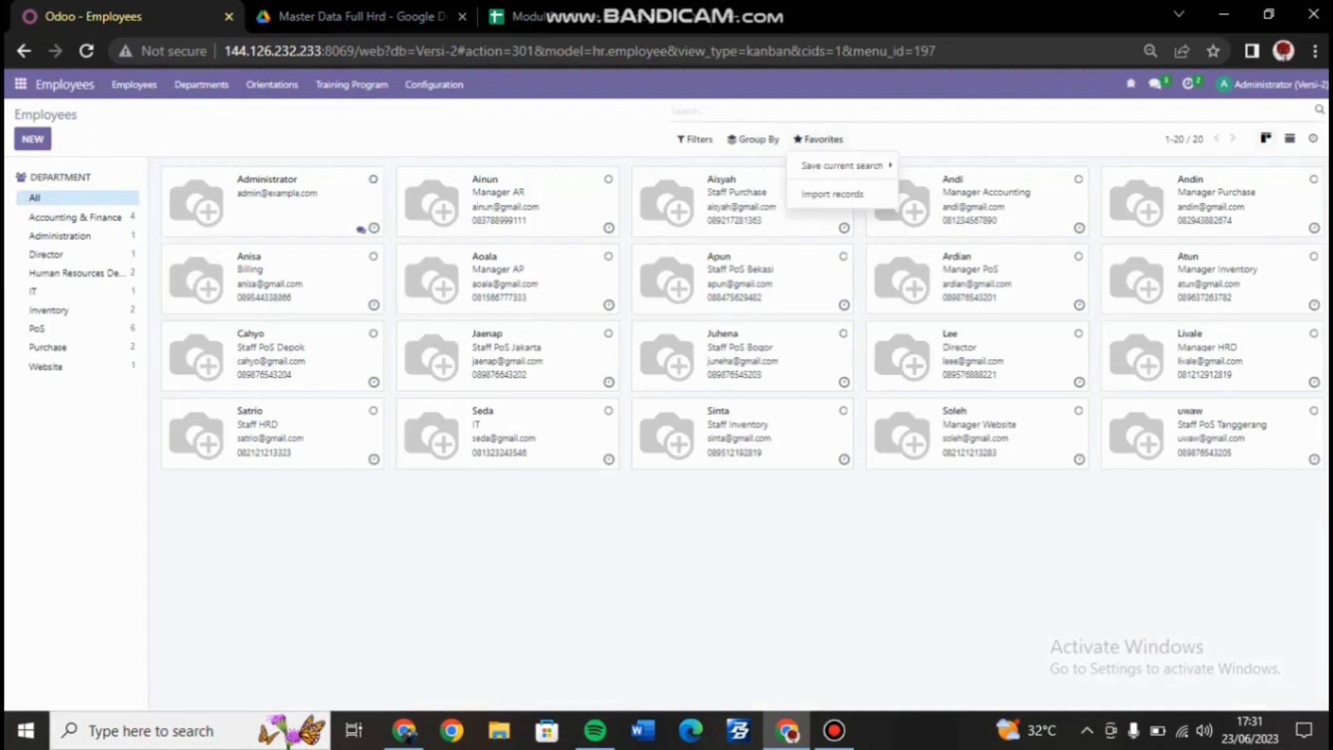
{"action": "left_click", "coordinate": [832, 193]}
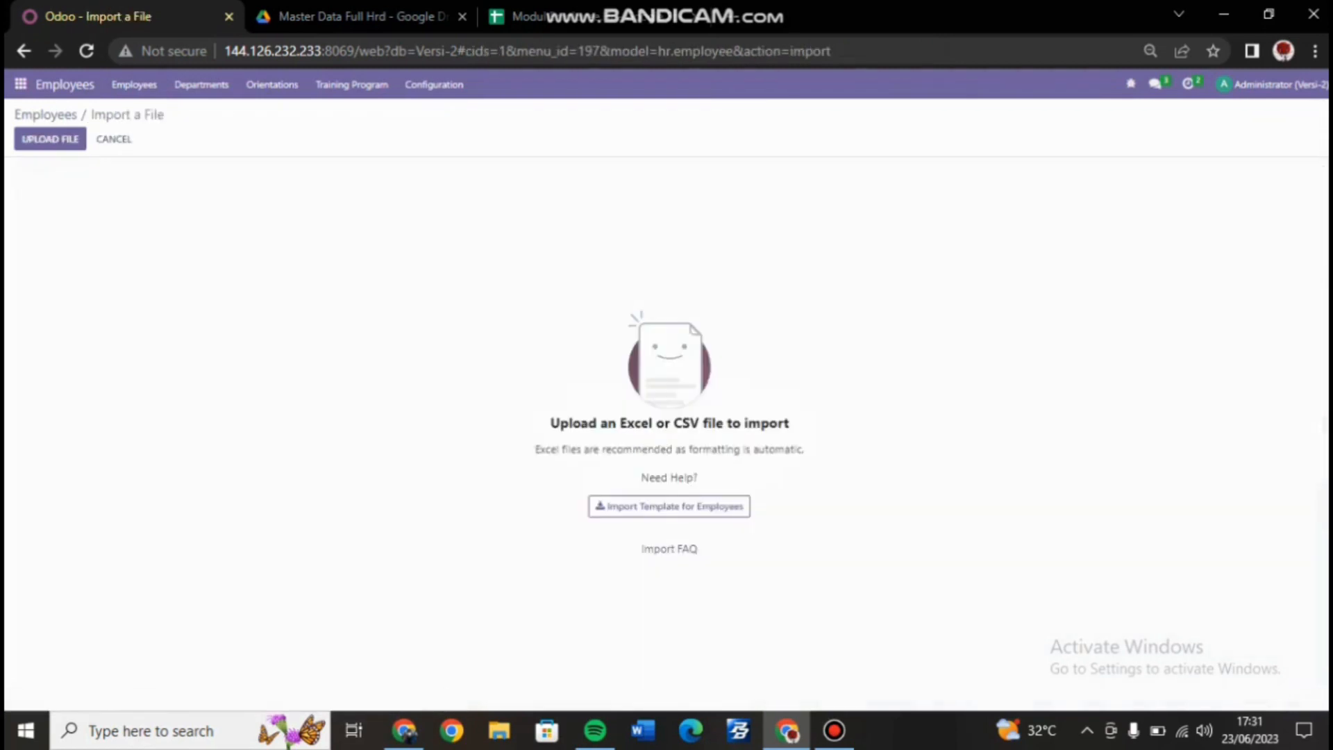
{"action": "left_click", "coordinate": [50, 139]}
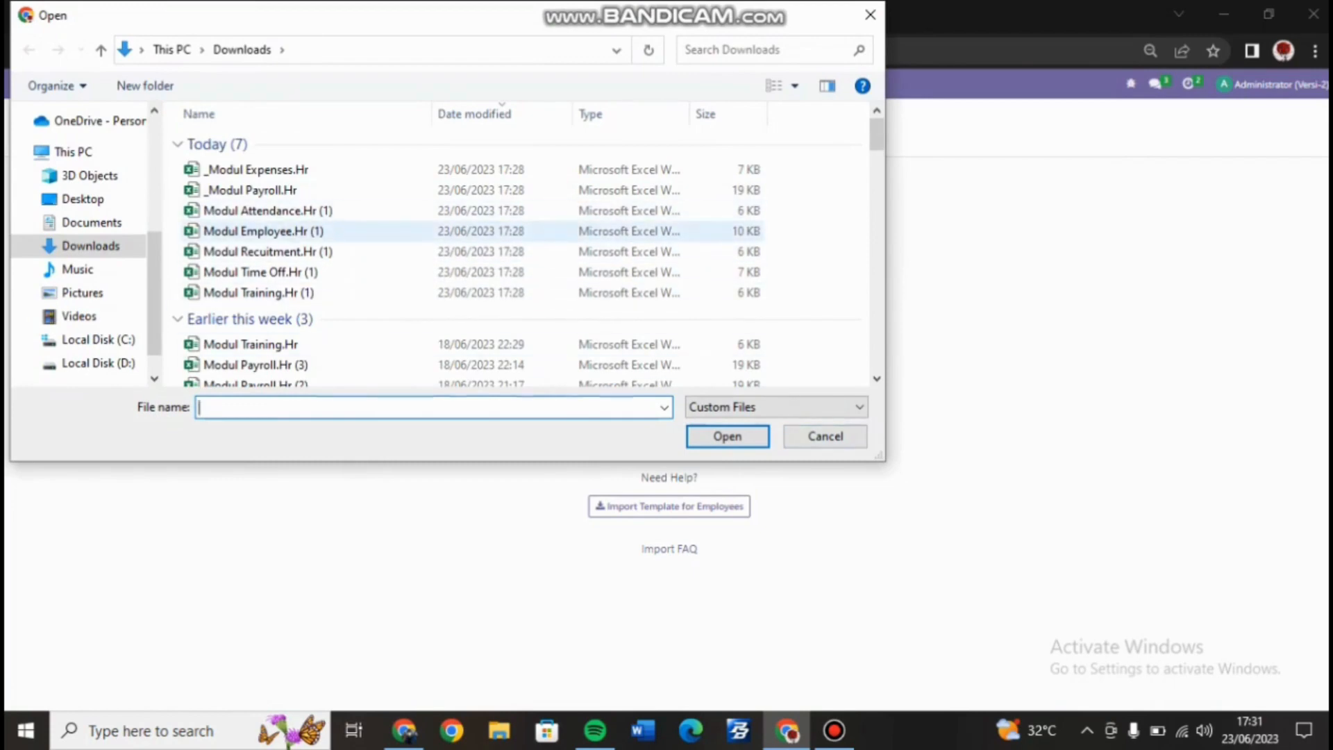
{"action": "left_click", "coordinate": [277, 231]}
{"action": "left_click", "coordinate": [727, 436]}
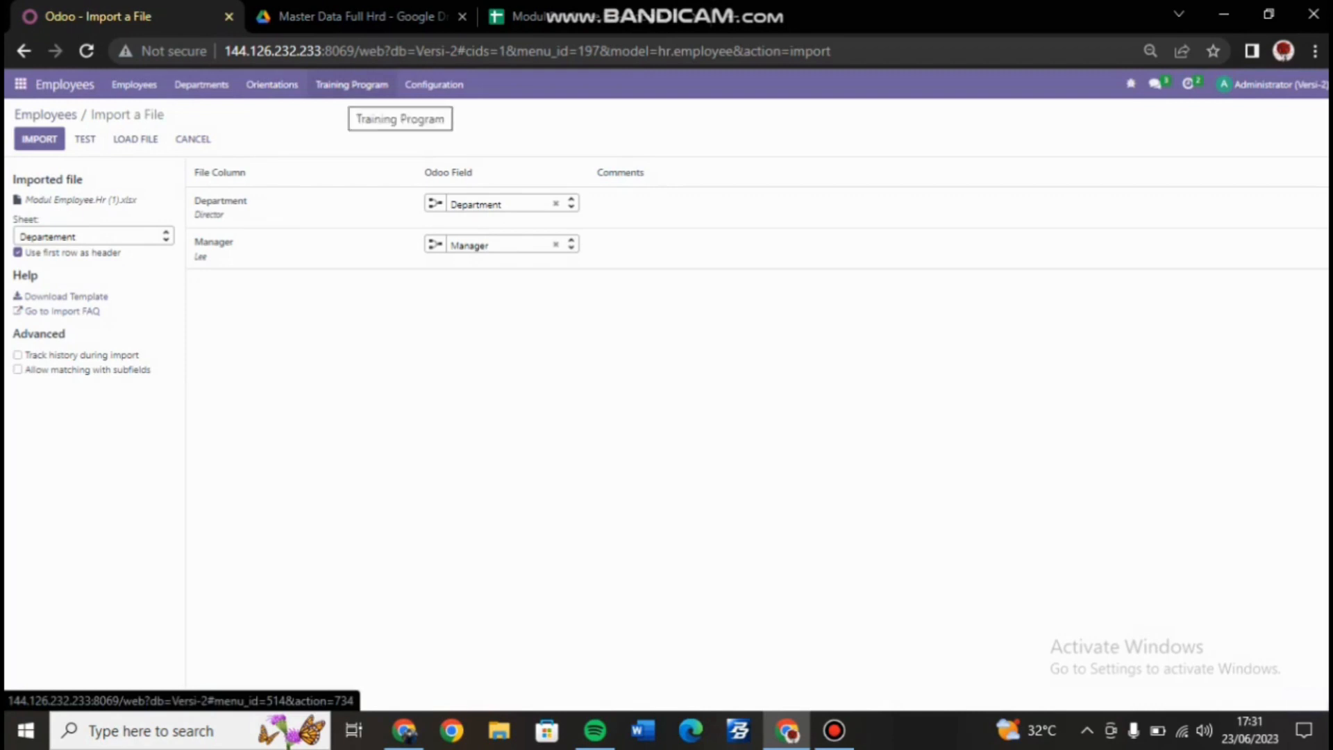
Start a record import for the Employee Training Program and load Modul Training.Hr (1) as its file
{"action": "left_click", "coordinate": [351, 84]}
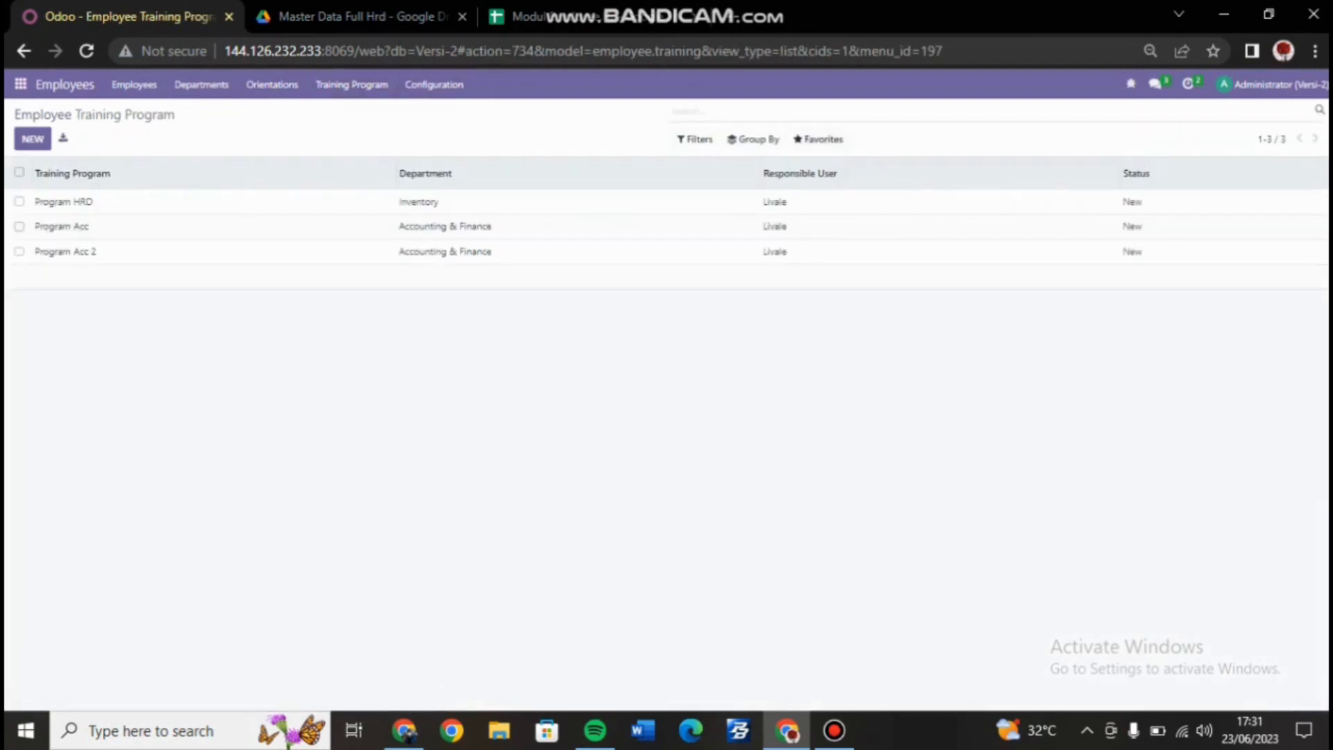
{"action": "left_click", "coordinate": [818, 139]}
{"action": "left_click", "coordinate": [818, 140]}
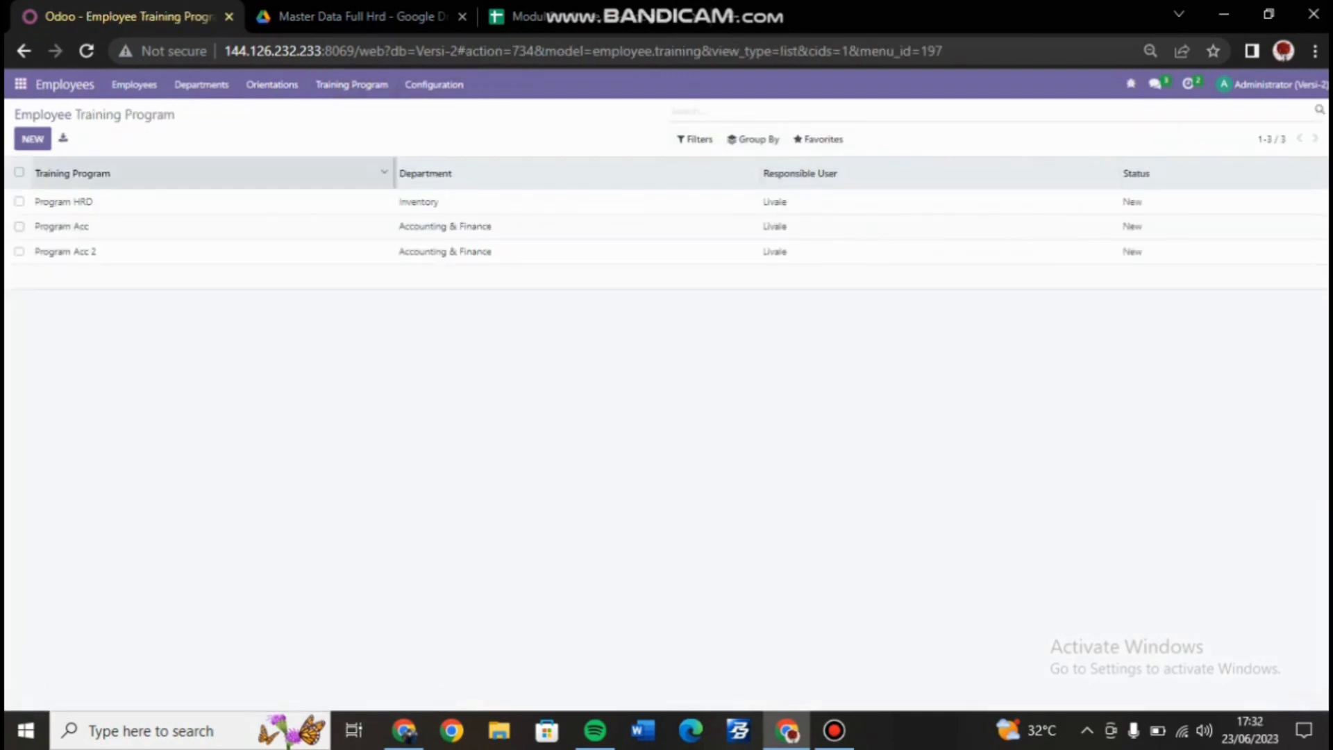
{"action": "left_click", "coordinate": [50, 139]}
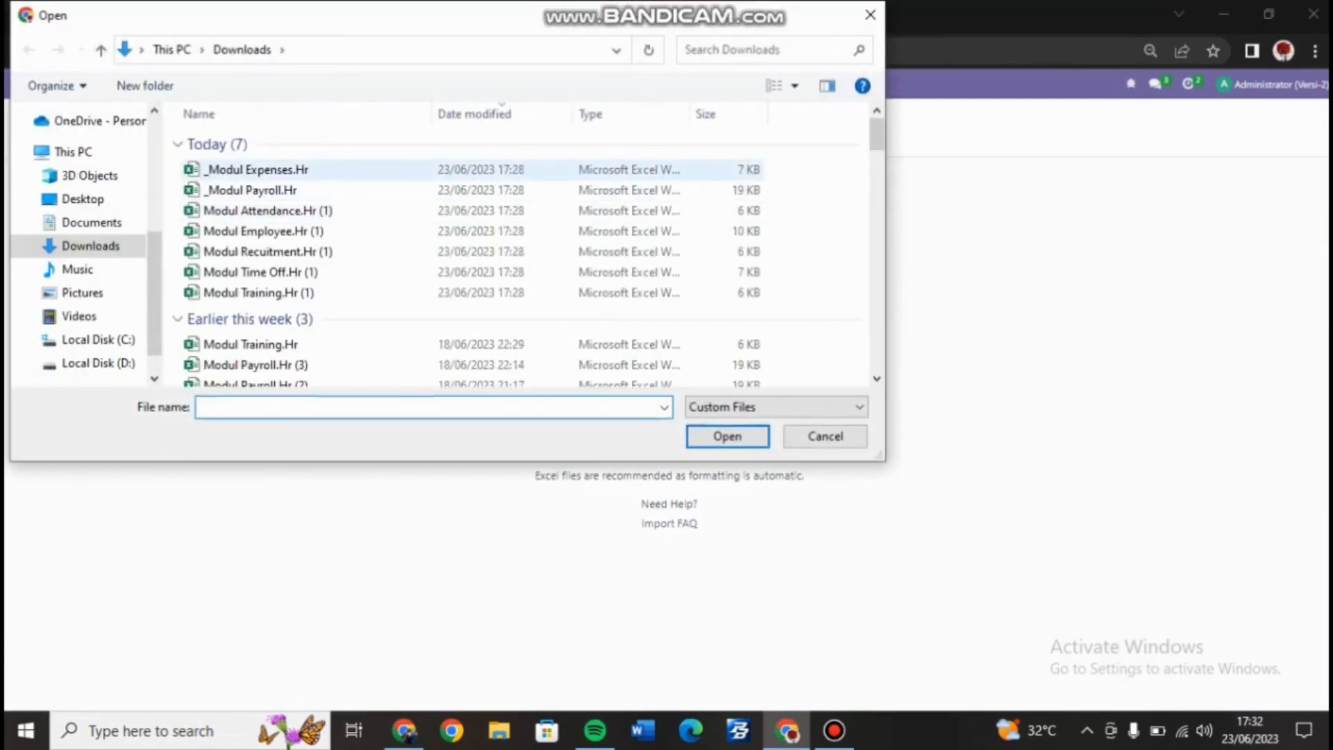
{"action": "left_click", "coordinate": [333, 292]}
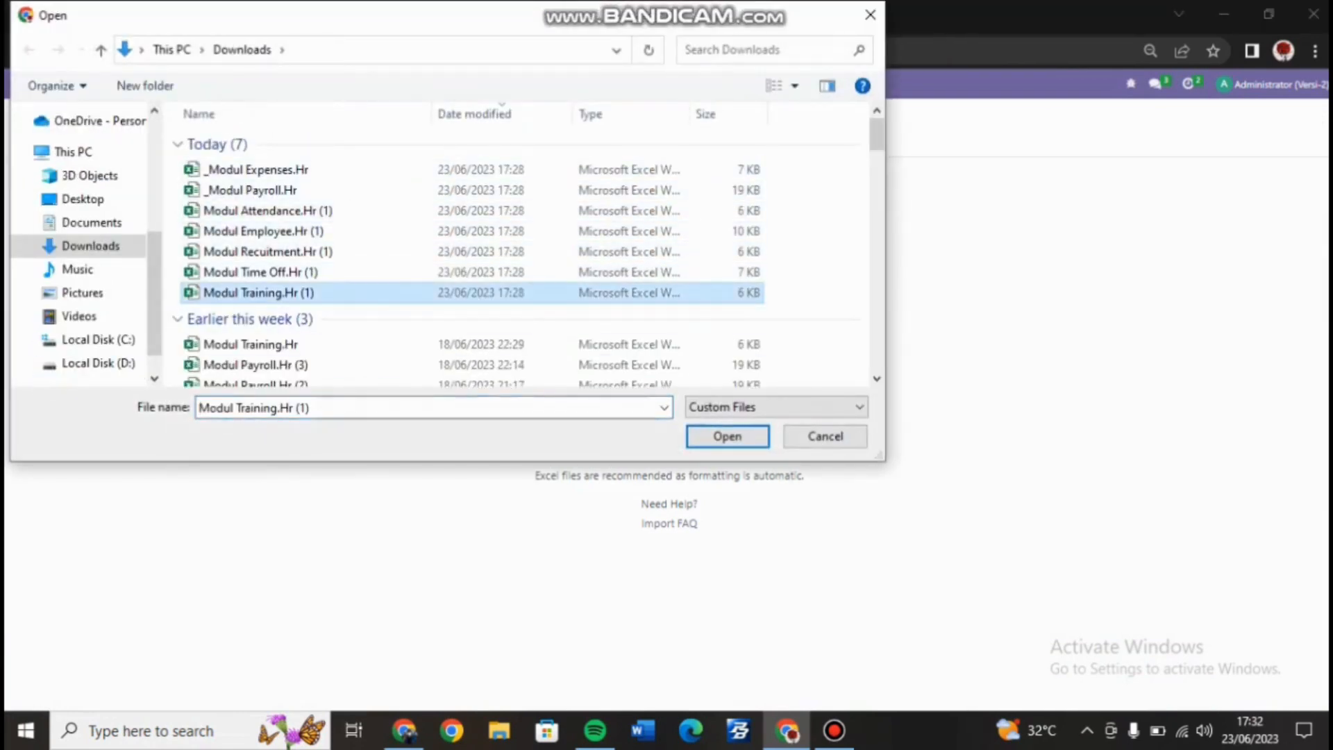
{"action": "left_click", "coordinate": [727, 436]}
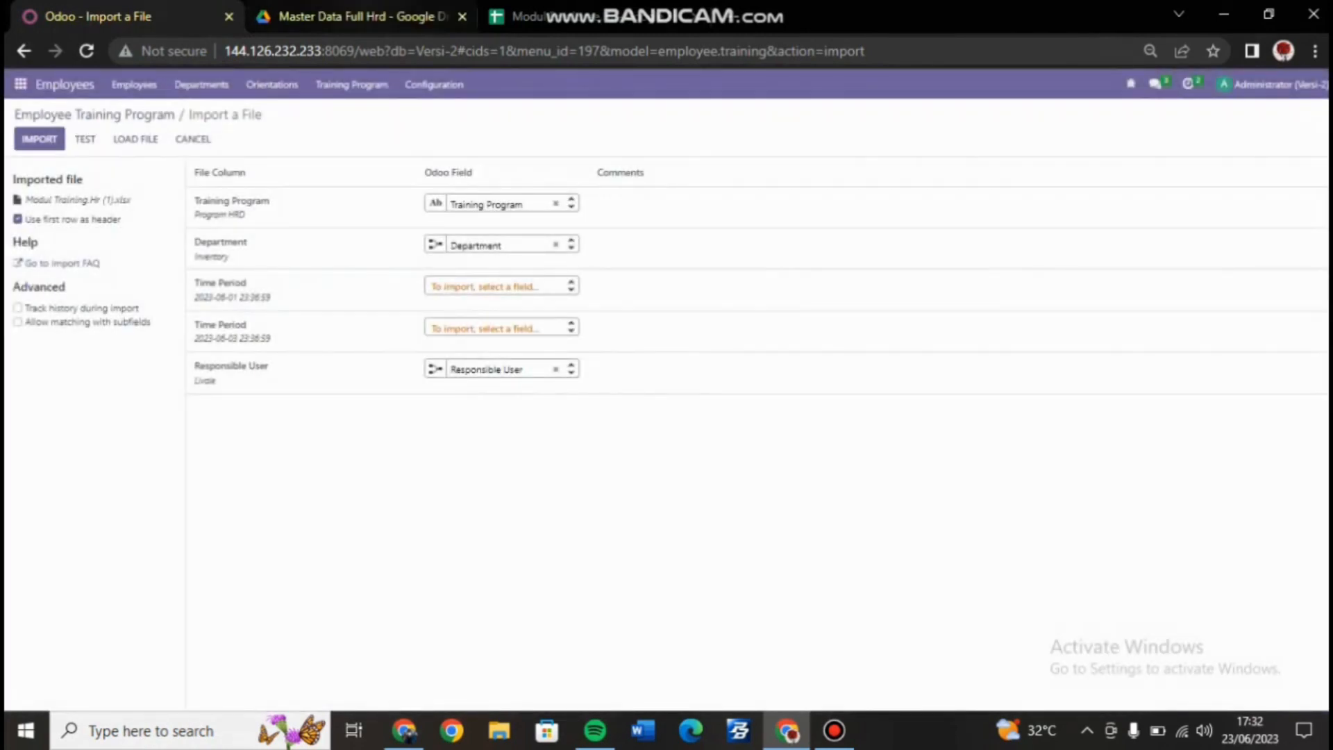
Check the source columns of the Modul Training.Hr spreadsheet in Google Drive, and return to the Odoo import page
{"action": "left_click", "coordinate": [354, 16]}
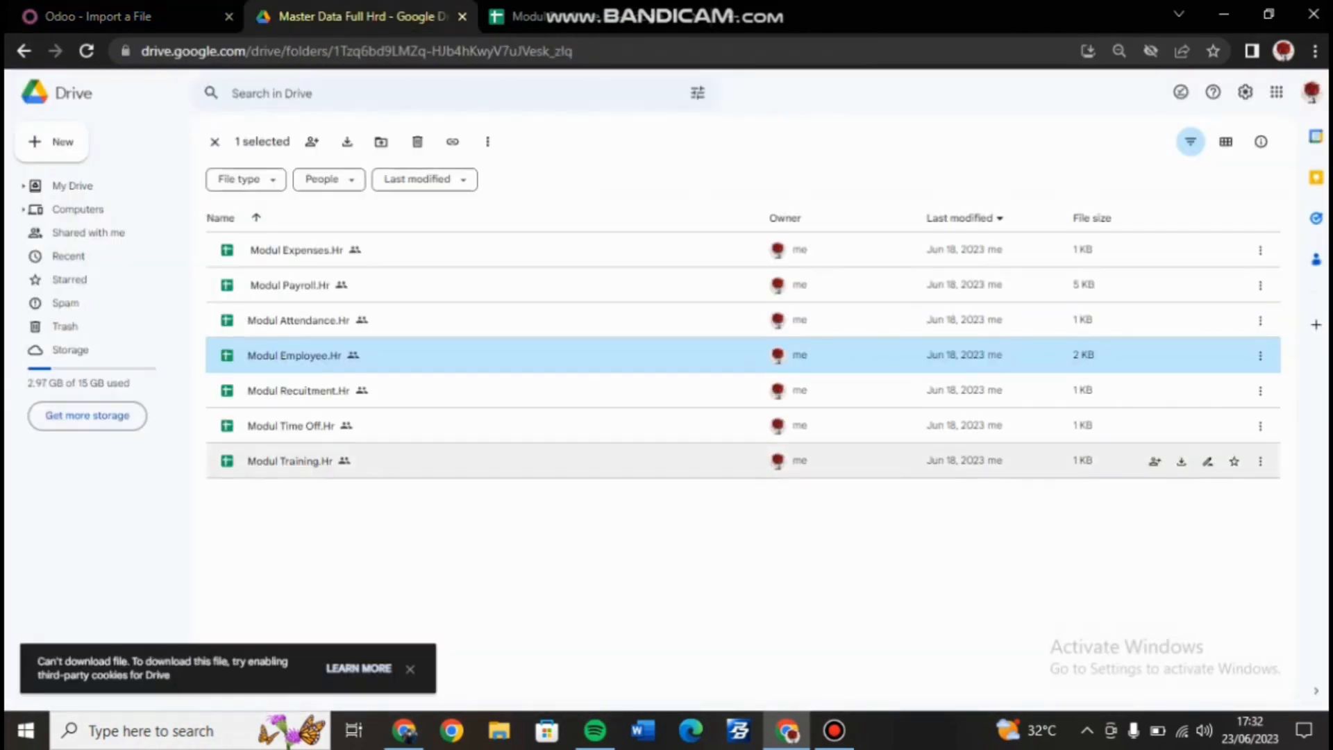
{"action": "double_click", "coordinate": [291, 461]}
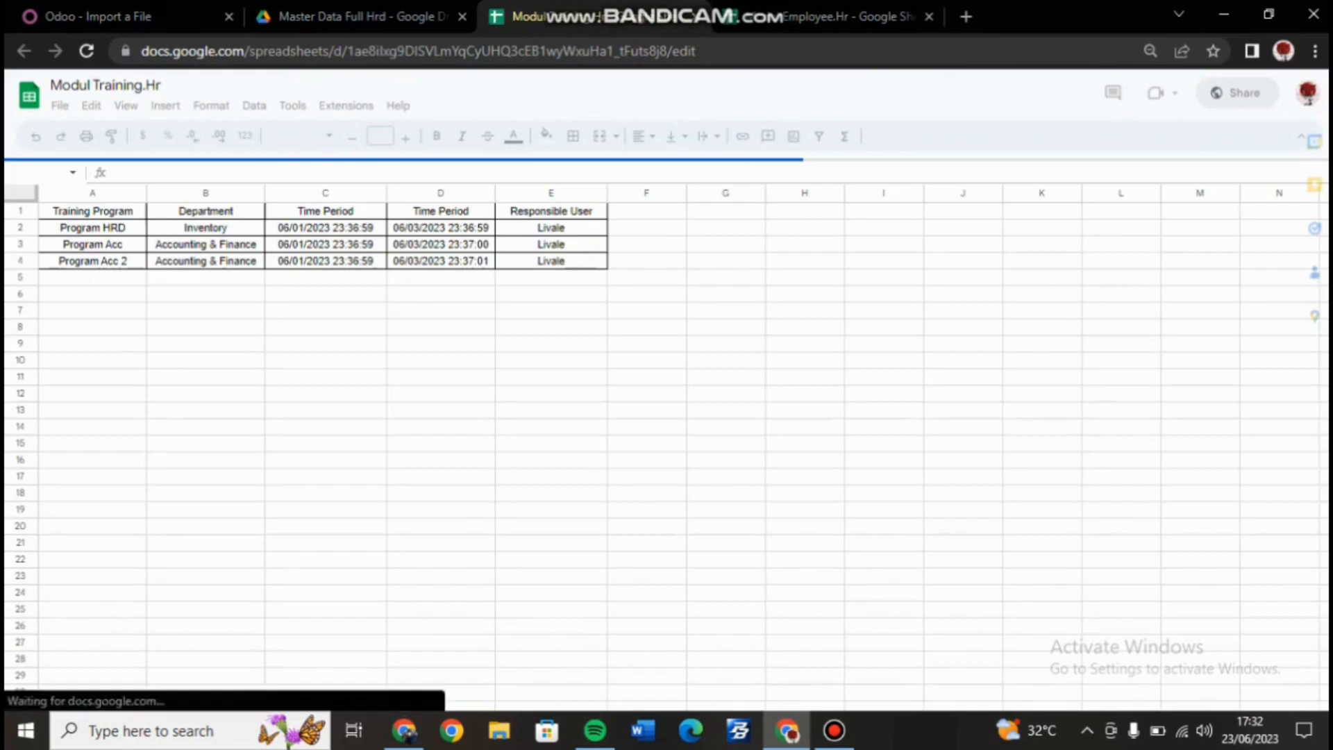
{"action": "left_click", "coordinate": [97, 16]}
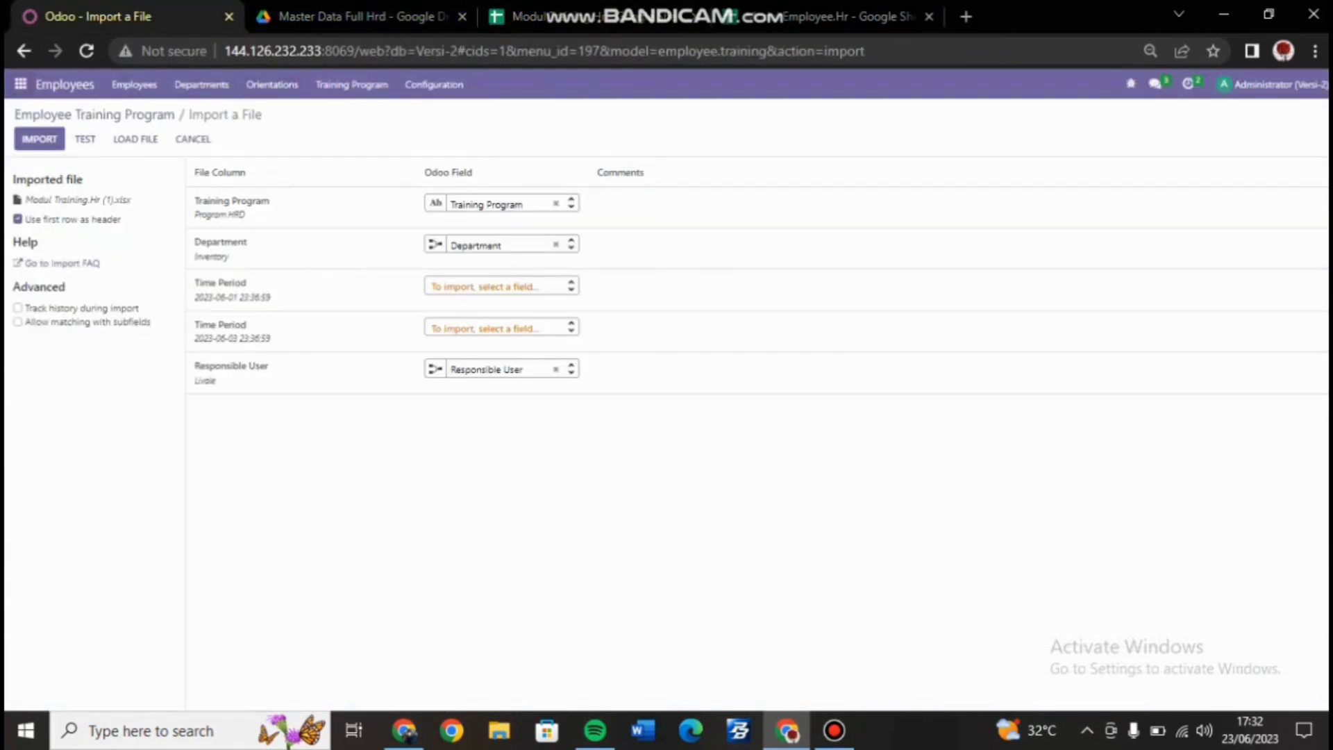
Open the Payroll app in Odoo, and replace the open Modul Employee.Hr spreadsheet with Modul Payroll.Hr from Google Drive
{"action": "left_click", "coordinate": [20, 84]}
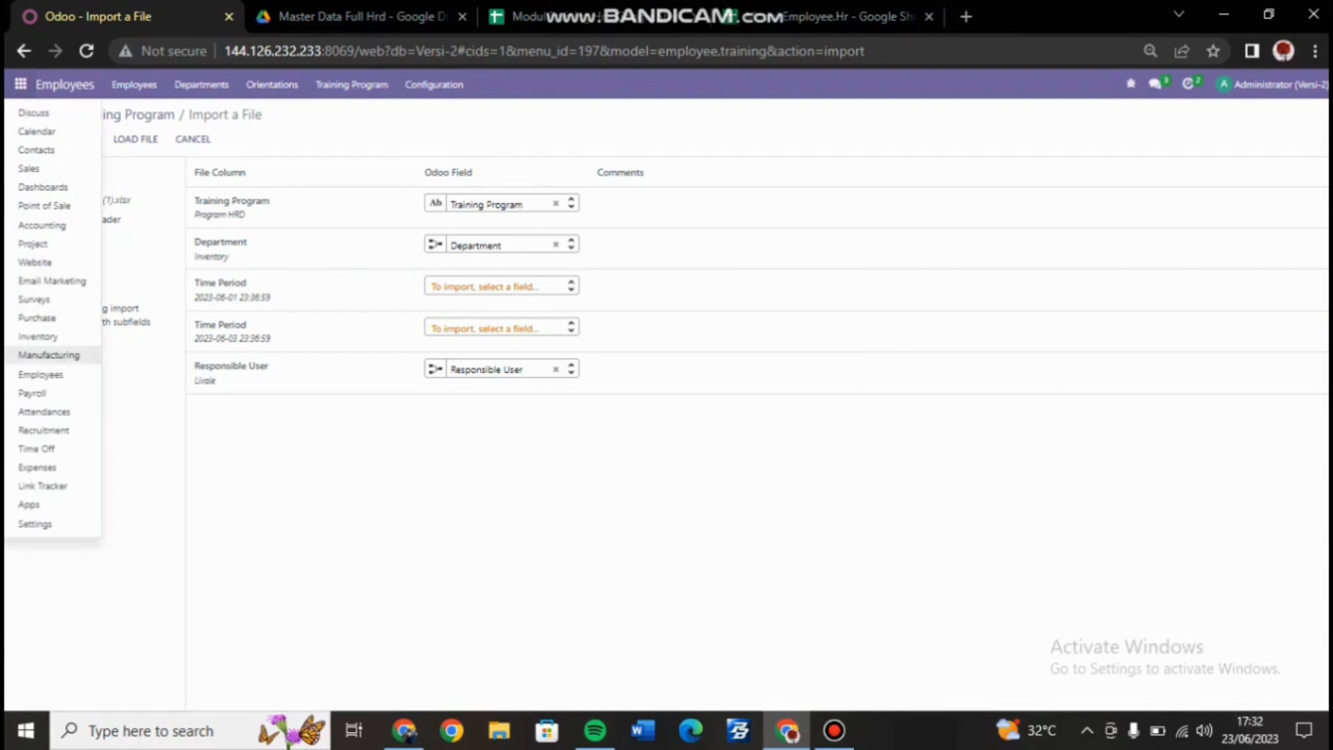
{"action": "left_click", "coordinate": [114, 168]}
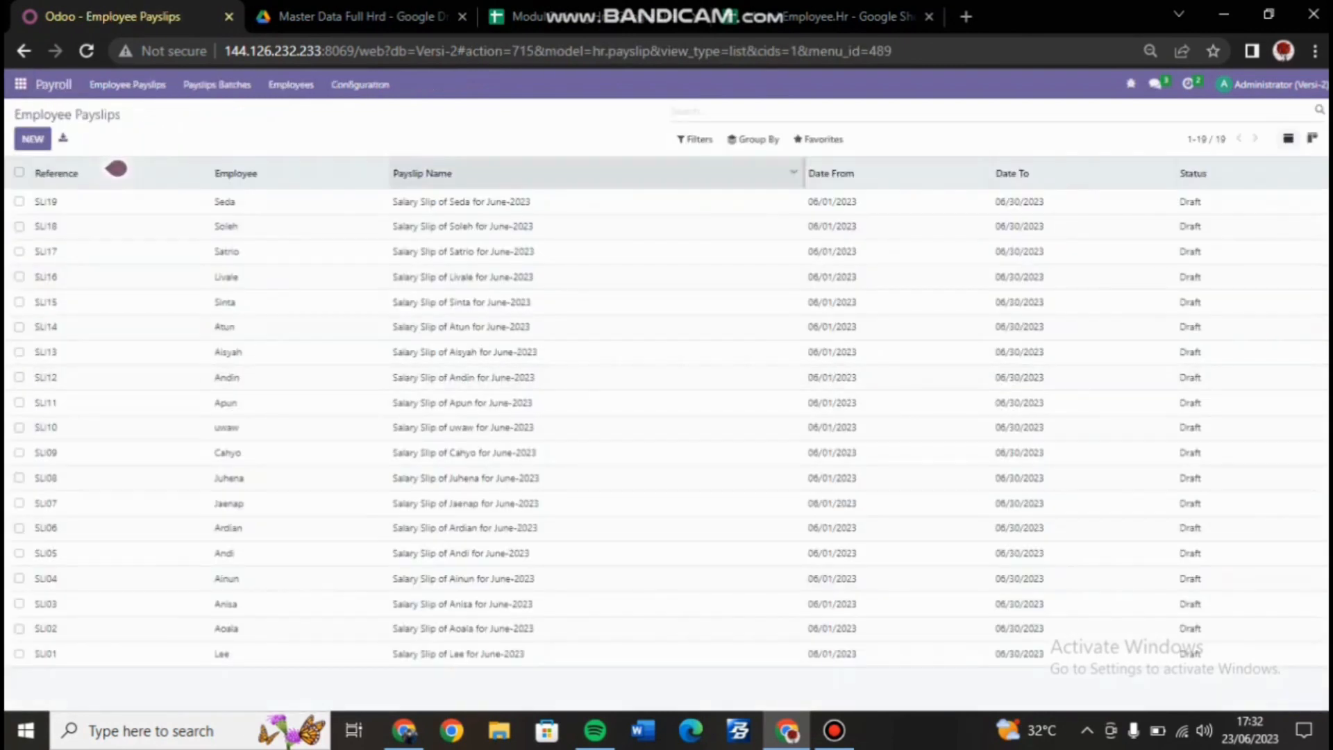
{"action": "left_click", "coordinate": [833, 16]}
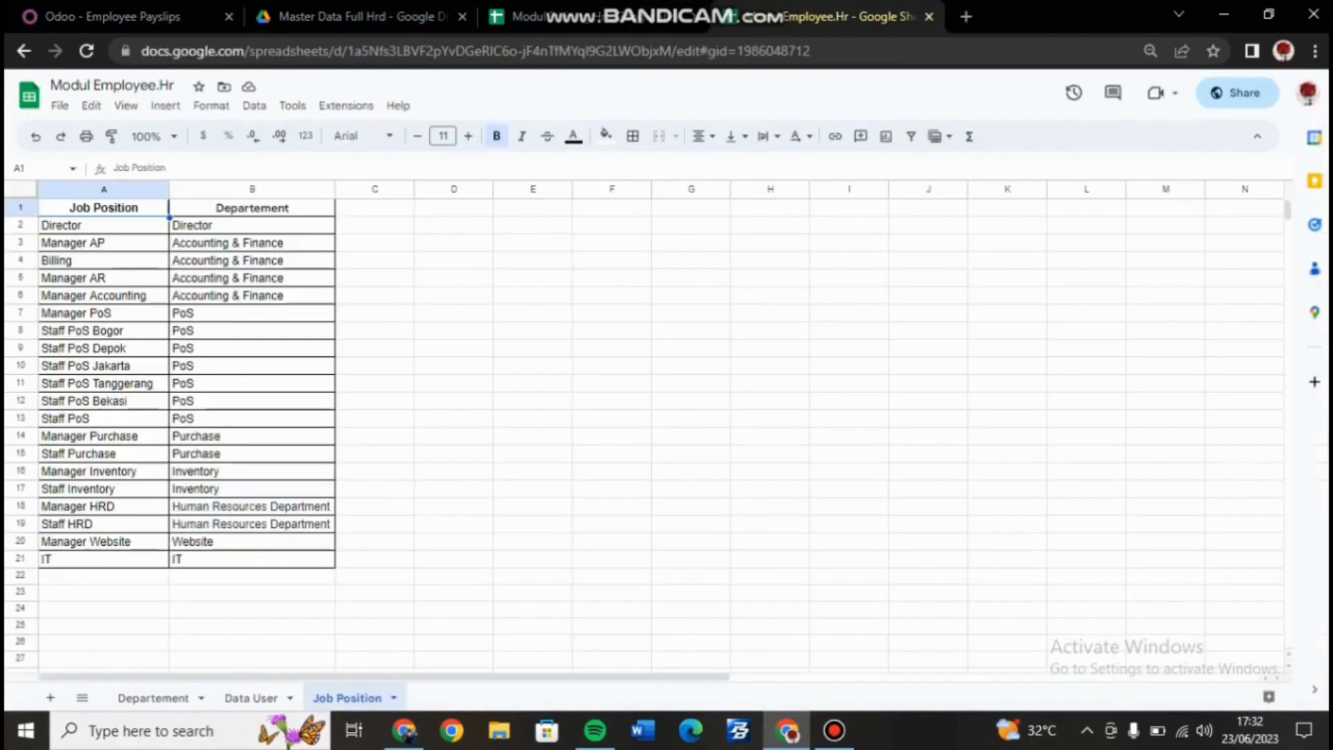
{"action": "left_click", "coordinate": [929, 16]}
{"action": "left_click", "coordinate": [362, 17]}
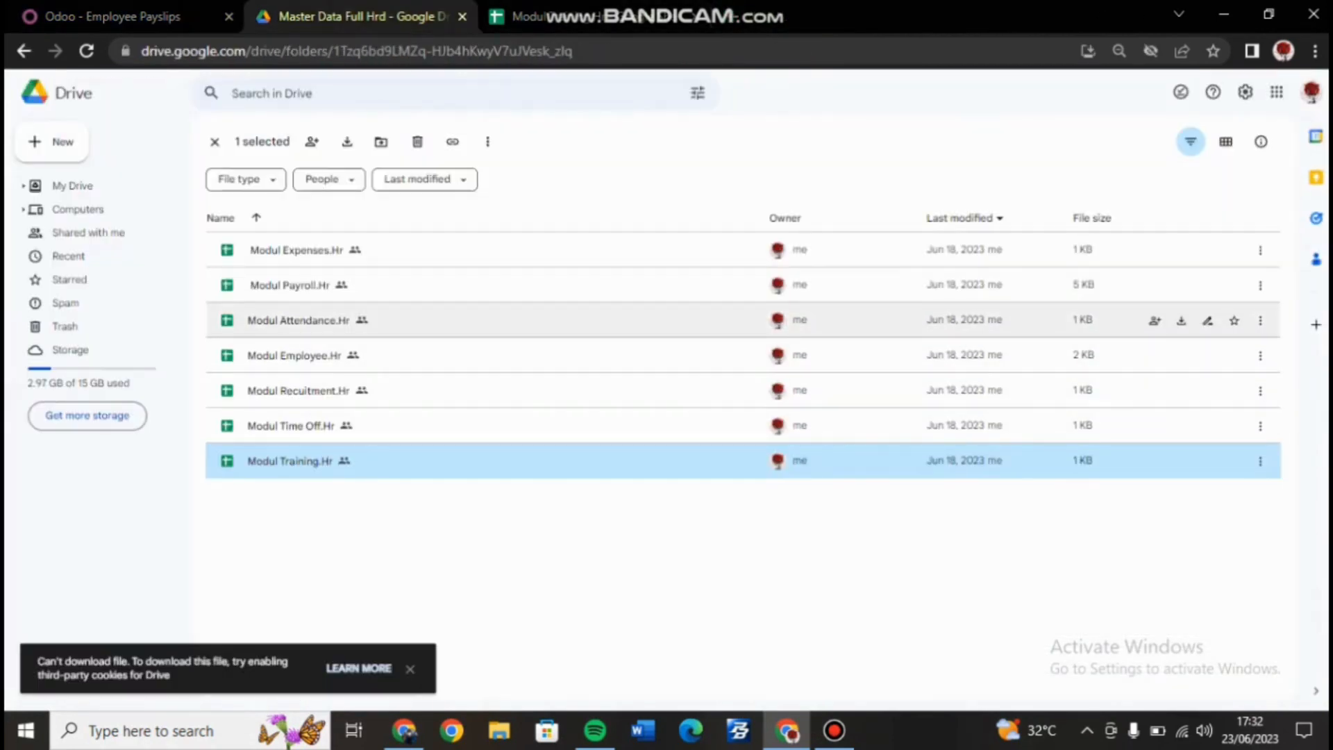
{"action": "key", "text": "Return"}
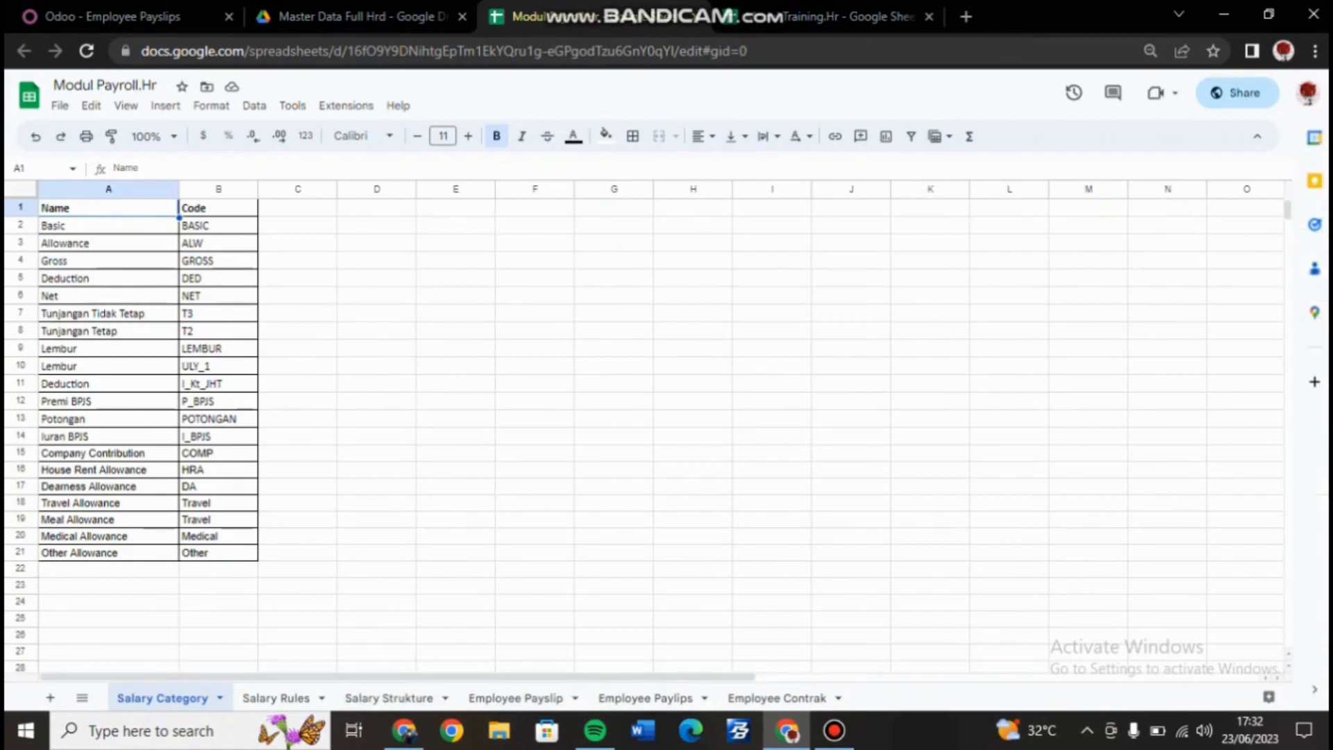
Return to Odoo and start a record import for the payroll Salary Rule Categories
{"action": "left_click", "coordinate": [124, 16]}
{"action": "left_click", "coordinate": [362, 84]}
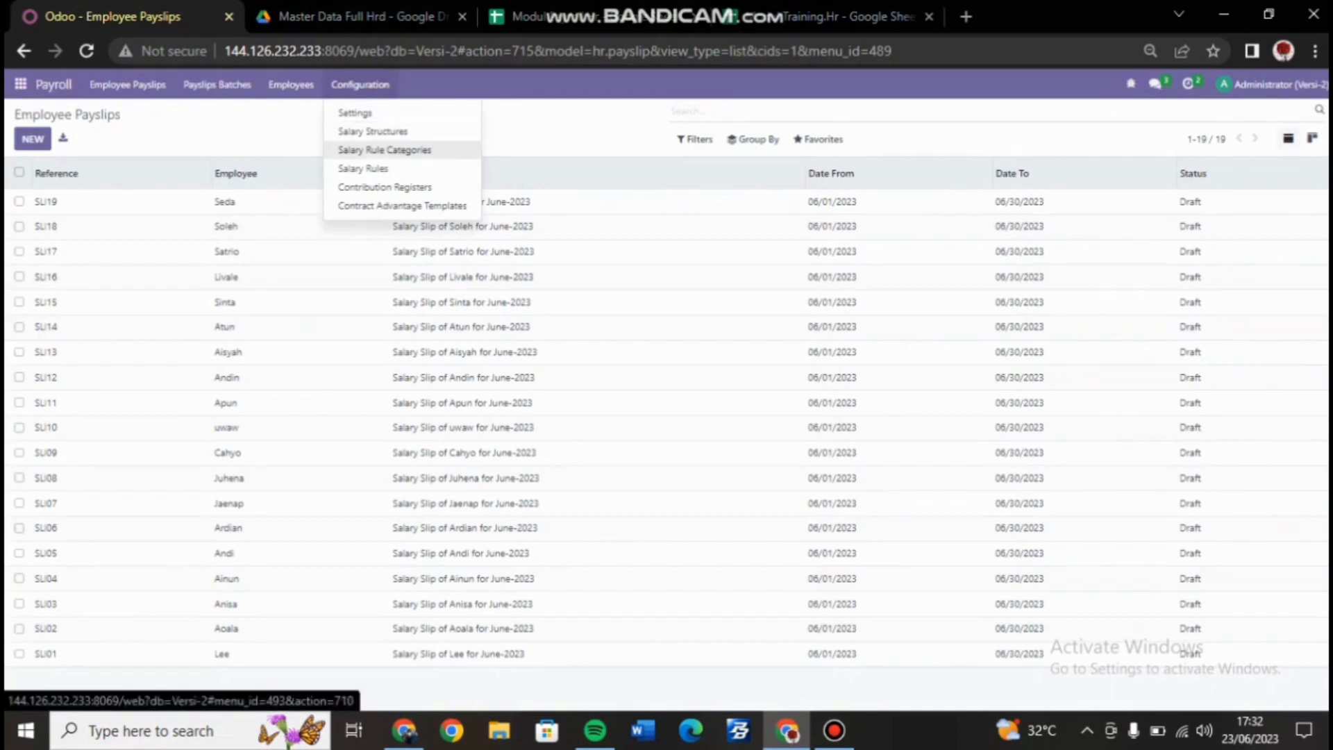
{"action": "left_click", "coordinate": [385, 150]}
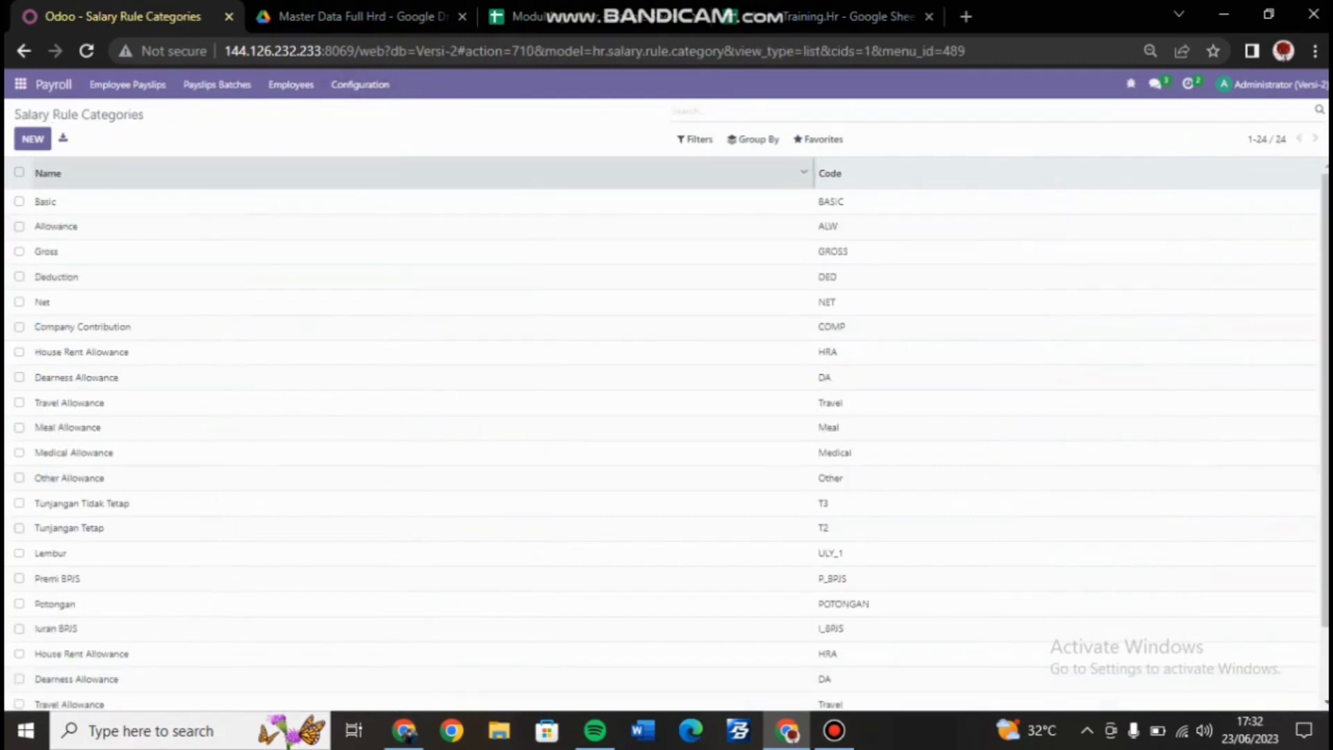
{"action": "left_click", "coordinate": [819, 140]}
{"action": "left_click", "coordinate": [832, 194]}
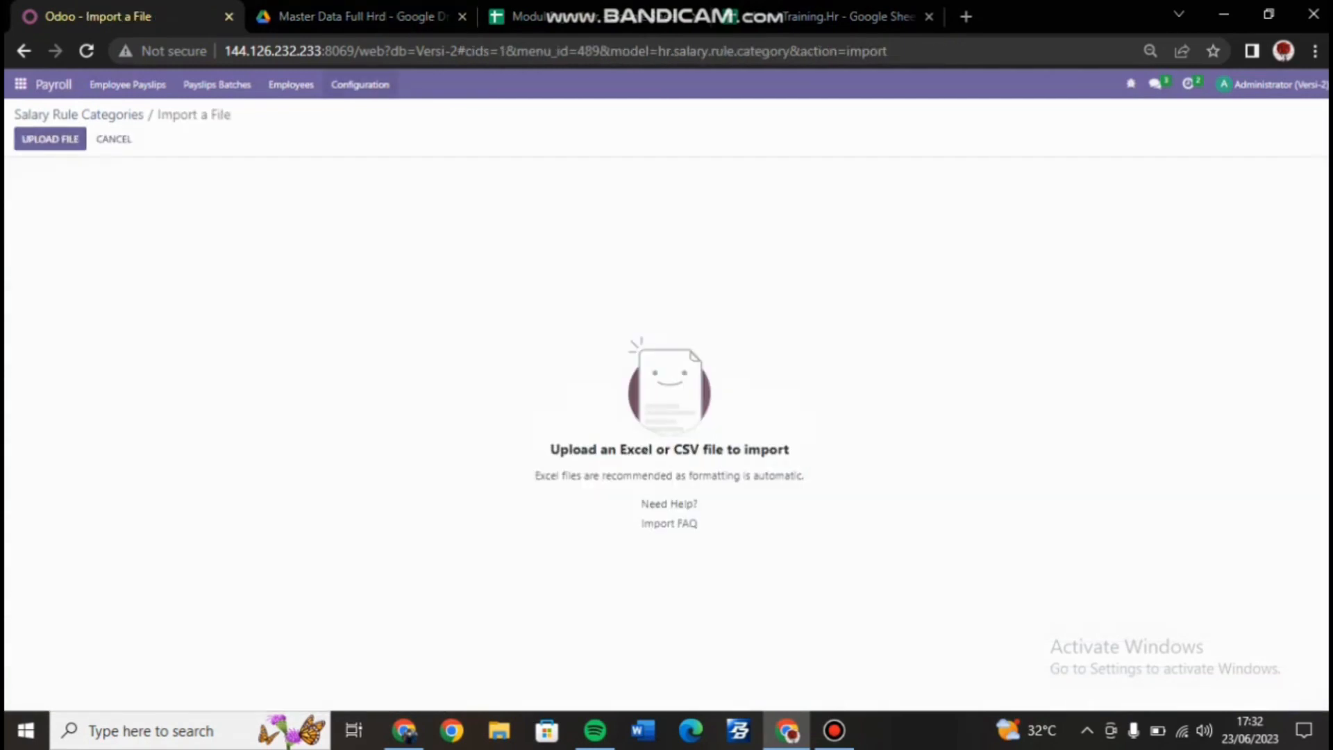
Switch to the payroll Salary Structures and start a record import for them
{"action": "left_click", "coordinate": [360, 84]}
{"action": "left_click", "coordinate": [375, 127]}
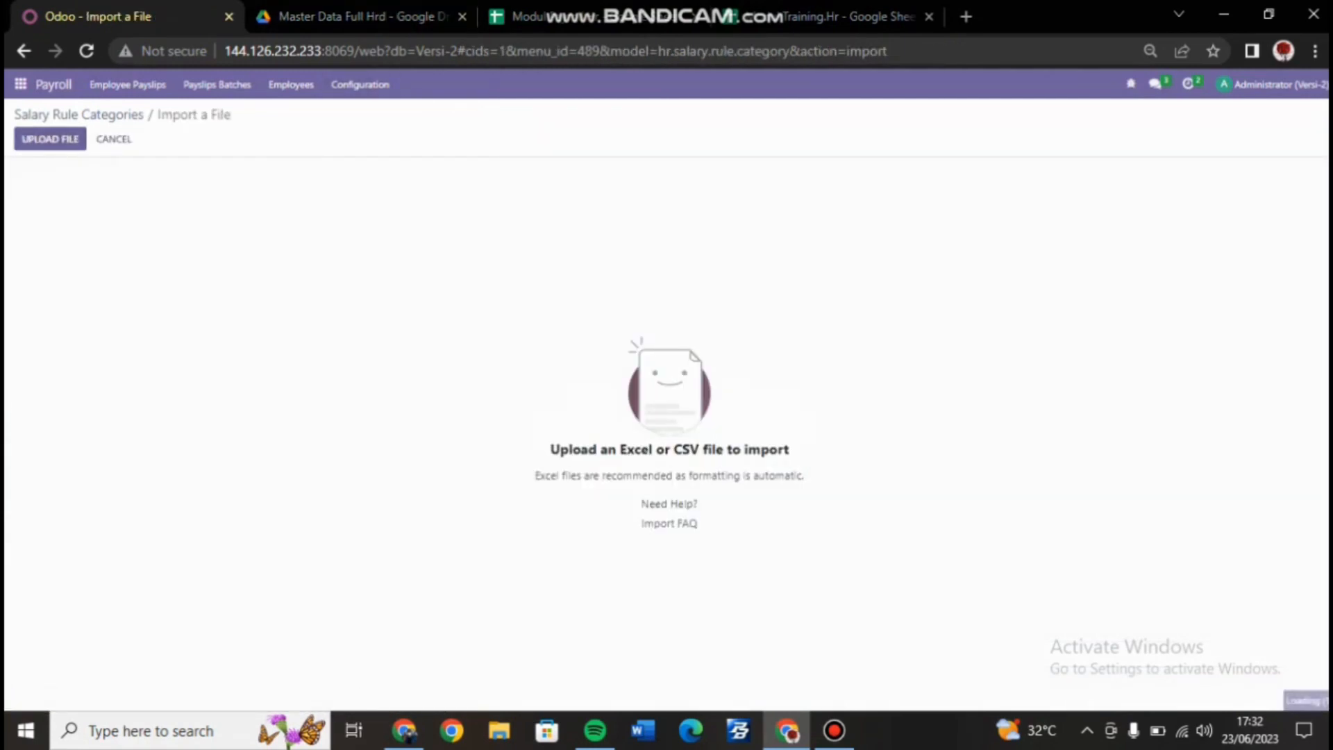
{"action": "left_click", "coordinate": [819, 139]}
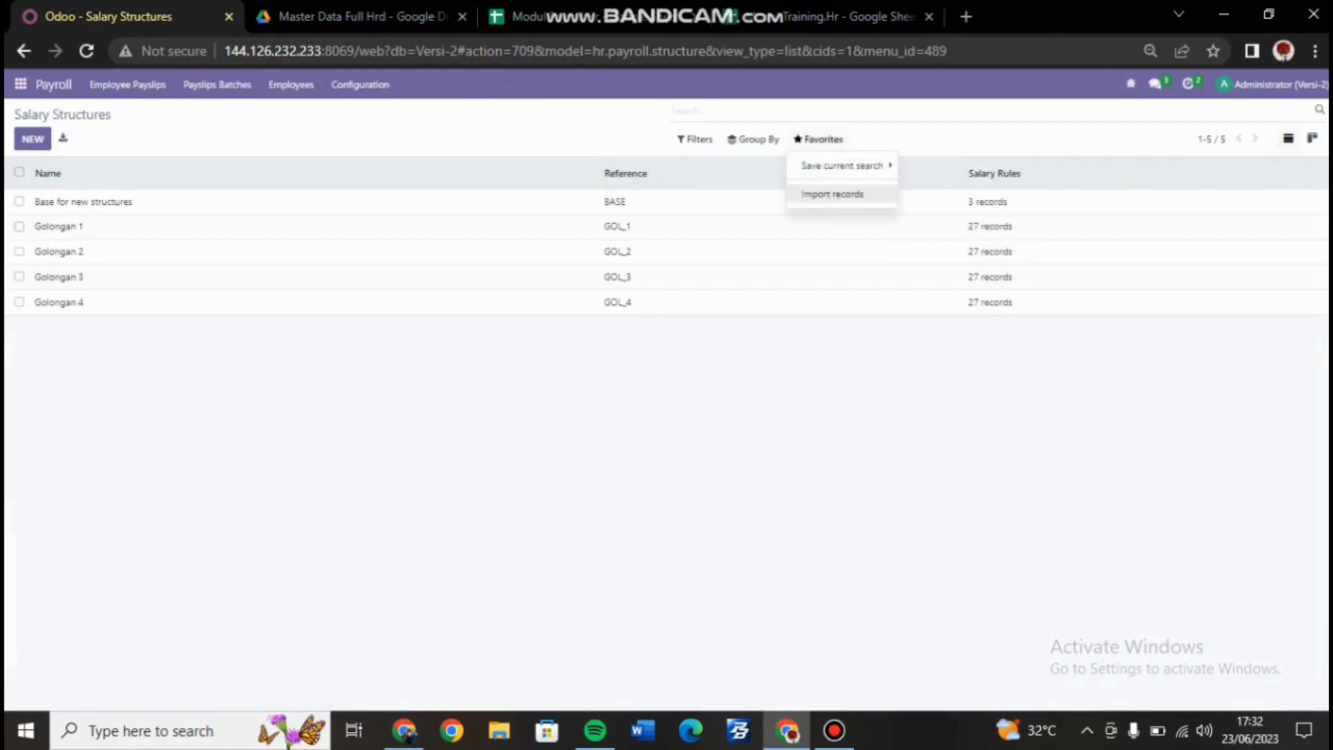
{"action": "left_click", "coordinate": [833, 194]}
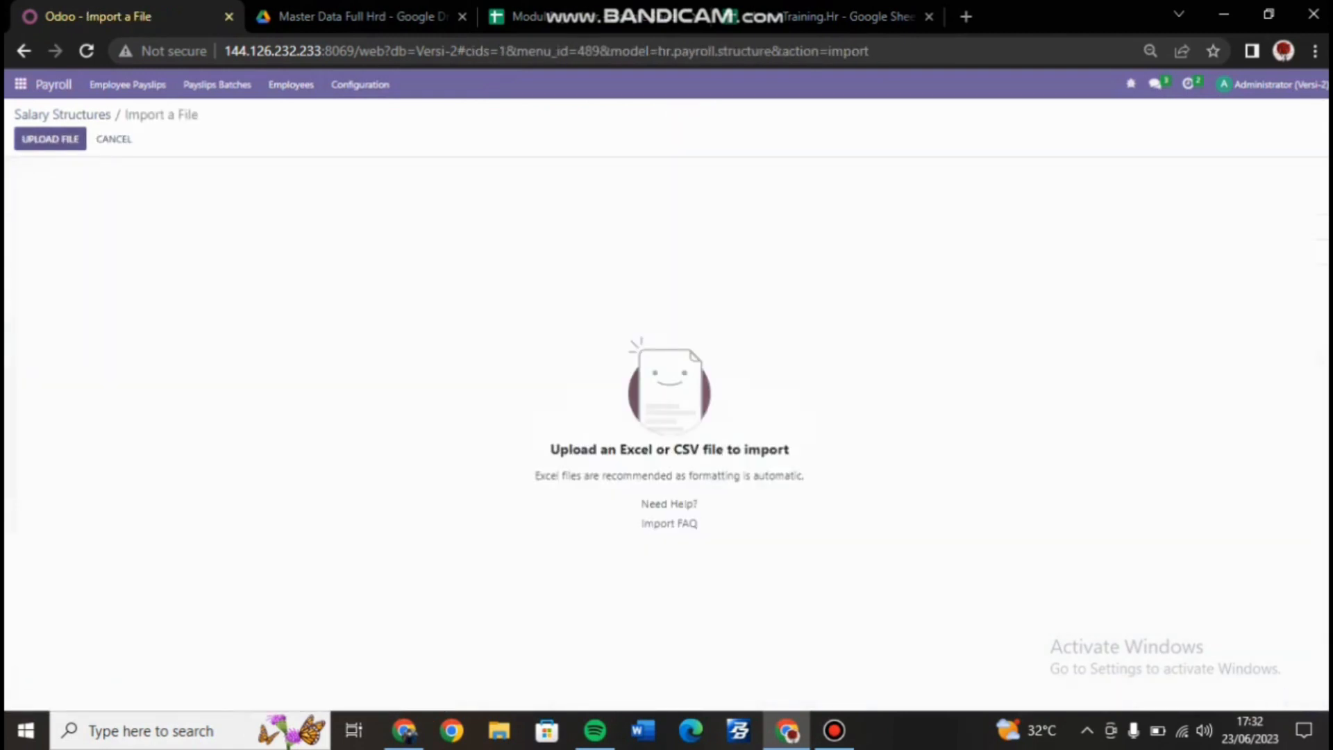
Open the payroll Salary Rules list
{"action": "left_click", "coordinate": [359, 84]}
{"action": "left_click", "coordinate": [367, 169]}
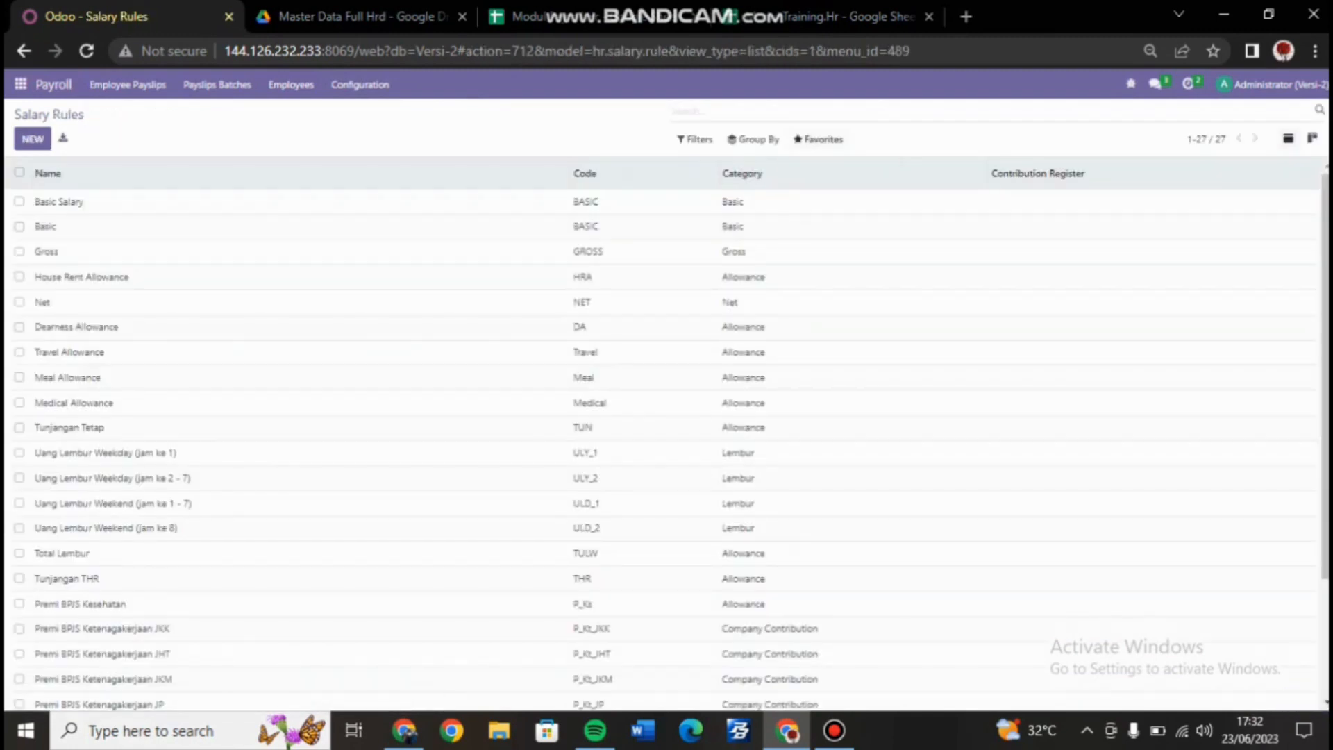
{"action": "left_click", "coordinate": [819, 139]}
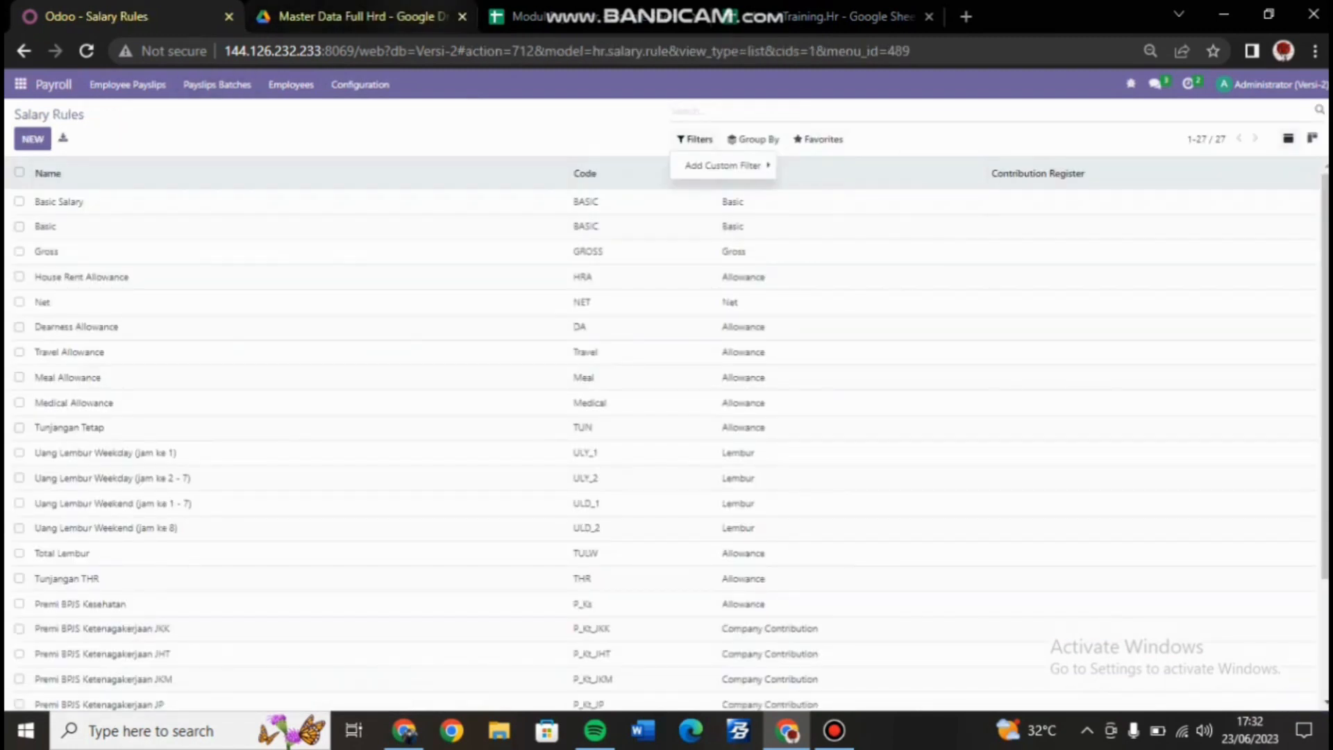
Check the sheets of the Modul Payroll.Hr spreadsheet, and return to the Salary Rules list in Odoo
{"action": "left_click", "coordinate": [363, 16]}
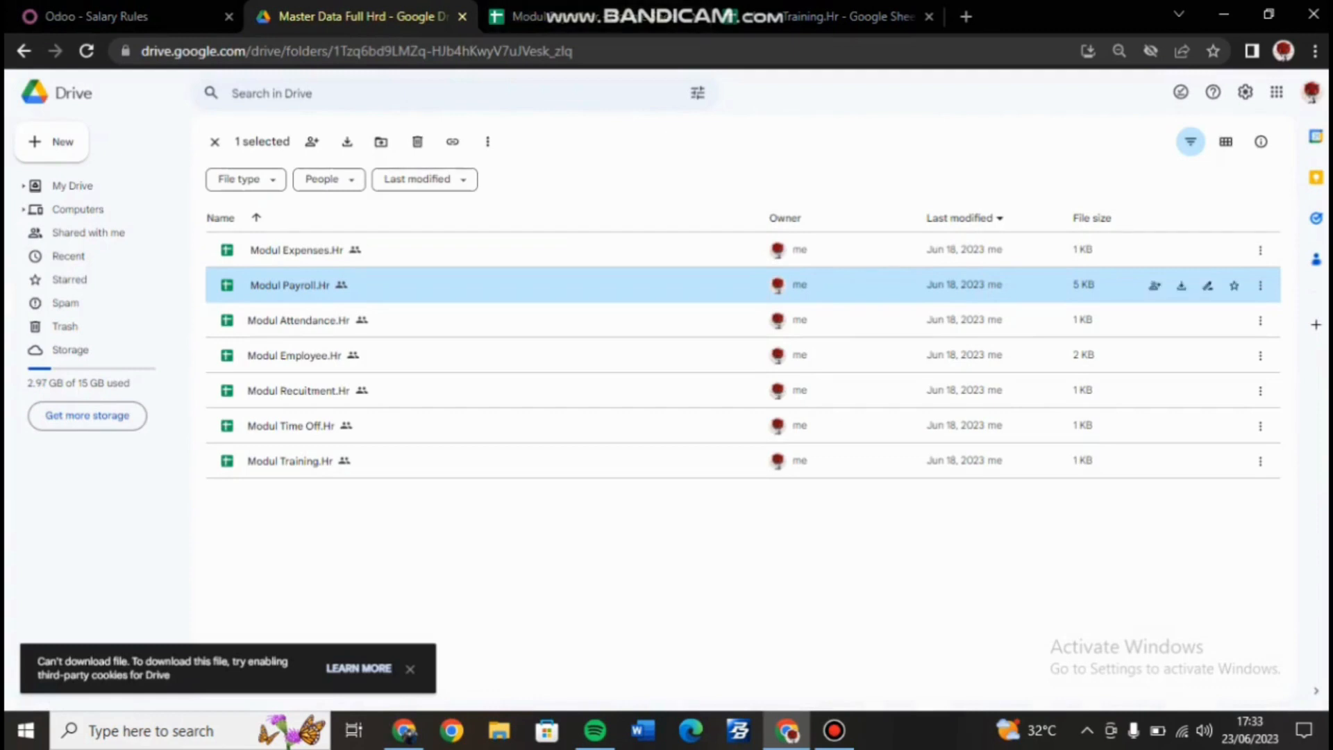
{"action": "left_click", "coordinate": [590, 16]}
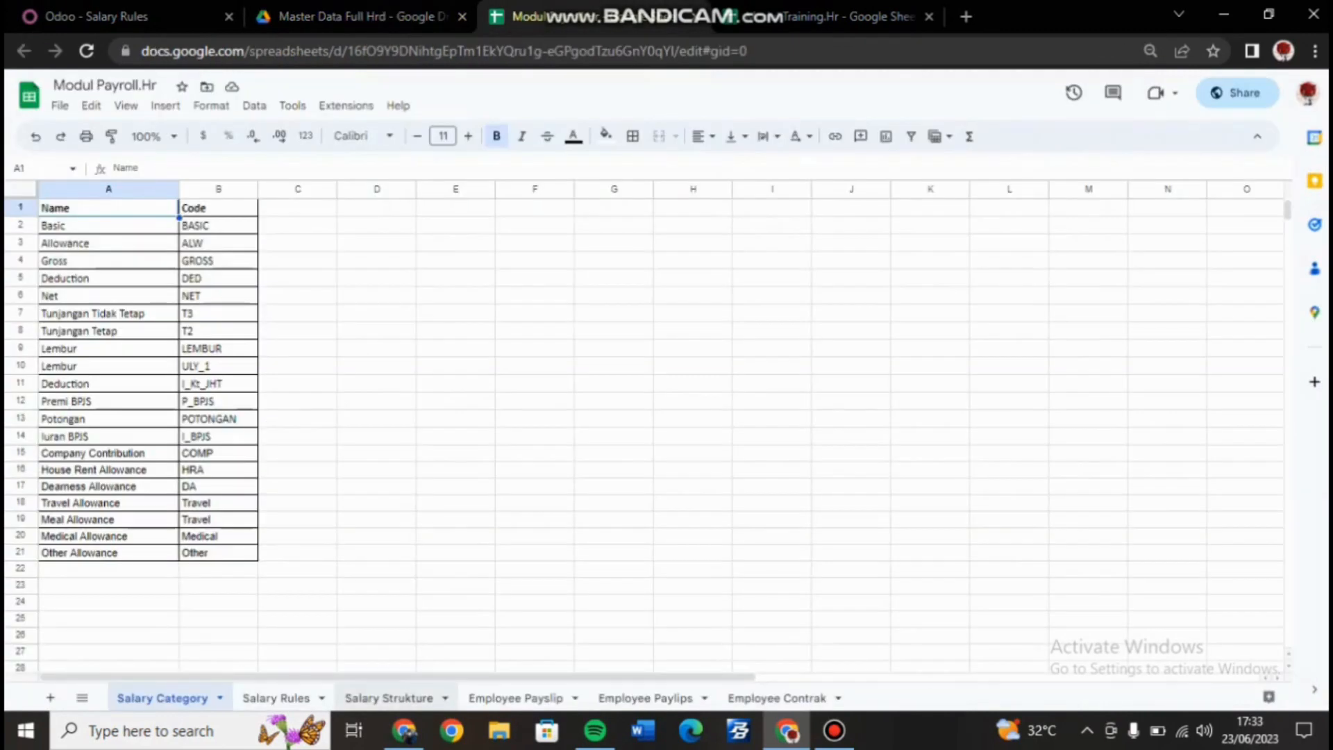
{"action": "left_click", "coordinate": [363, 16]}
{"action": "left_click", "coordinate": [125, 16]}
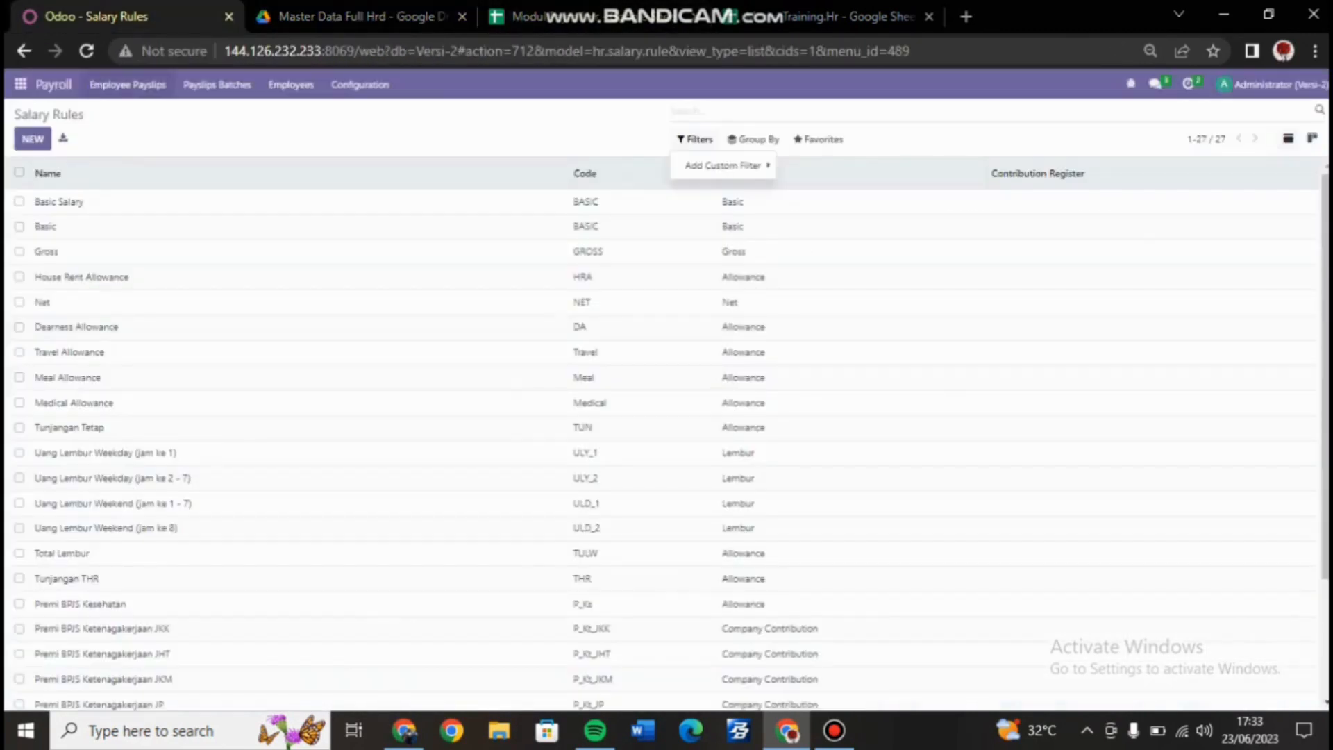
Start a record import for Employee Payslips, load _Modul Payroll.Hr from Downloads and select its Employee Payslip sheet
{"action": "left_click", "coordinate": [128, 85]}
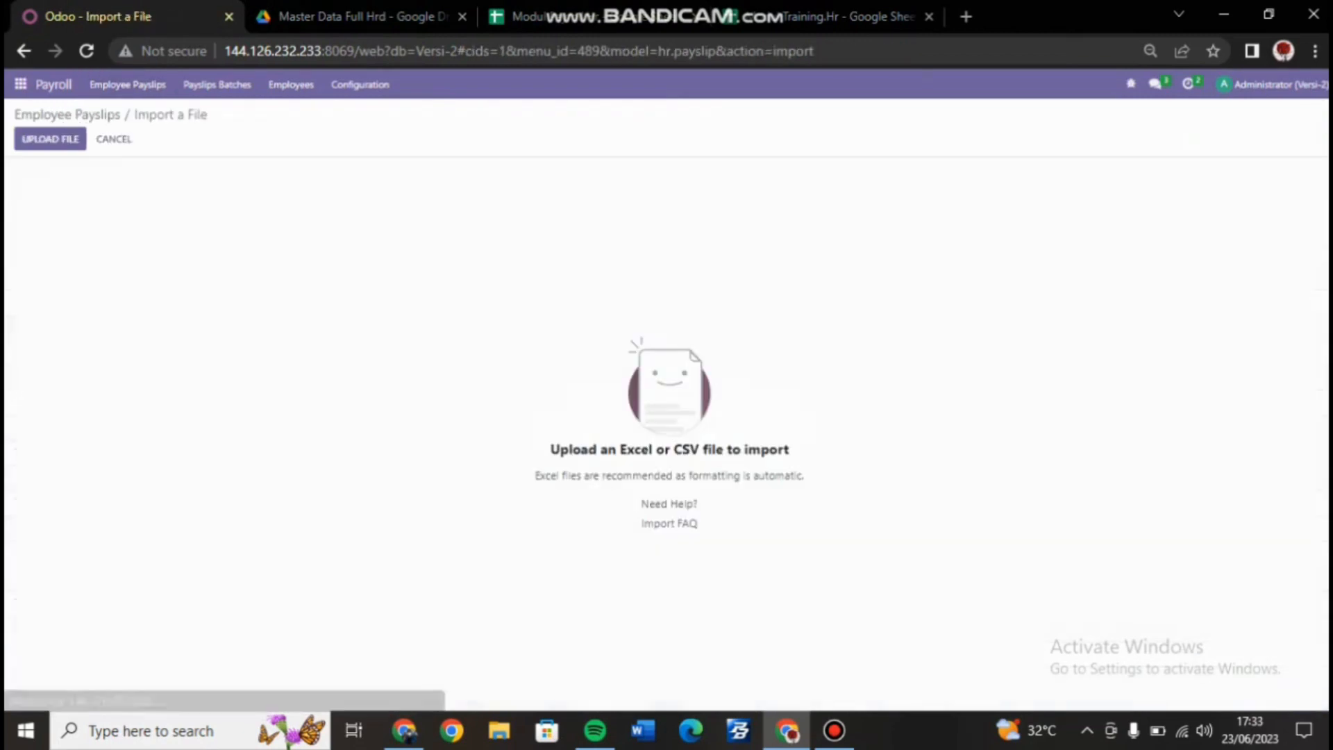
{"action": "left_click", "coordinate": [50, 139]}
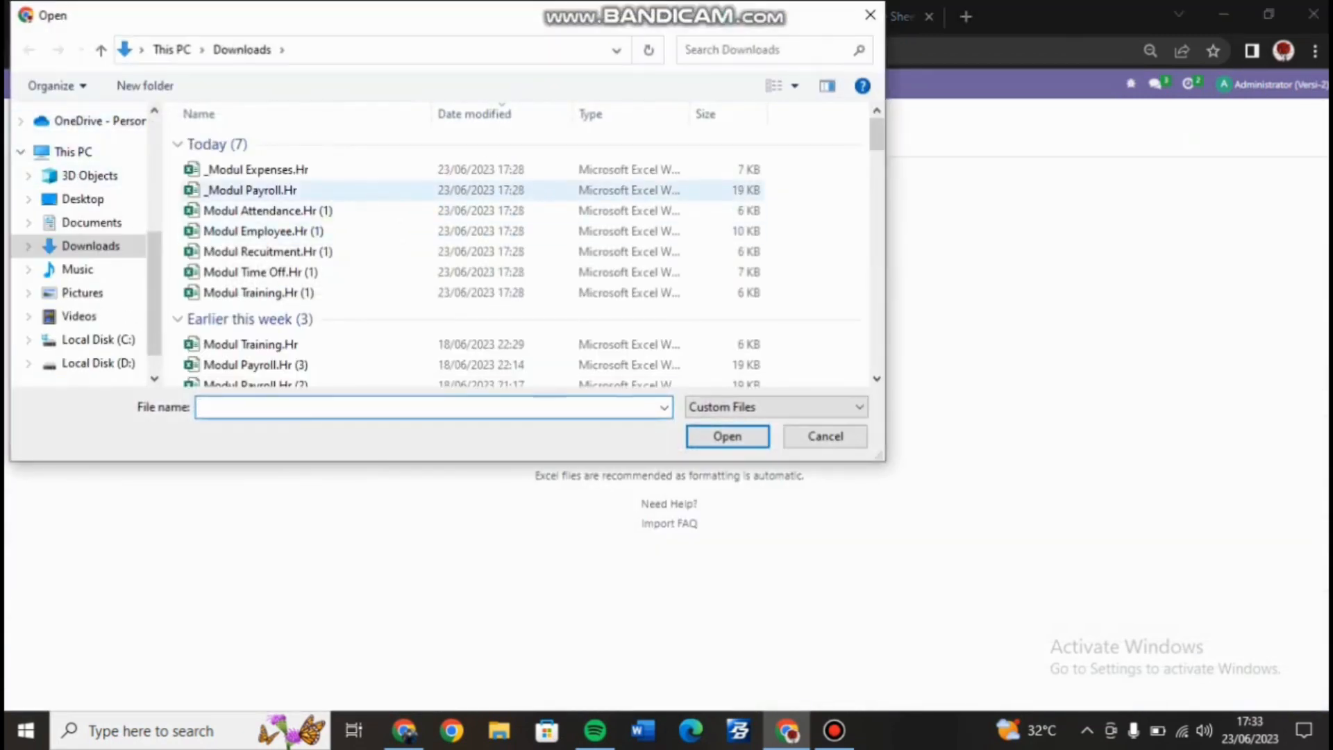
{"action": "left_click", "coordinate": [251, 190]}
{"action": "key", "text": "Return"}
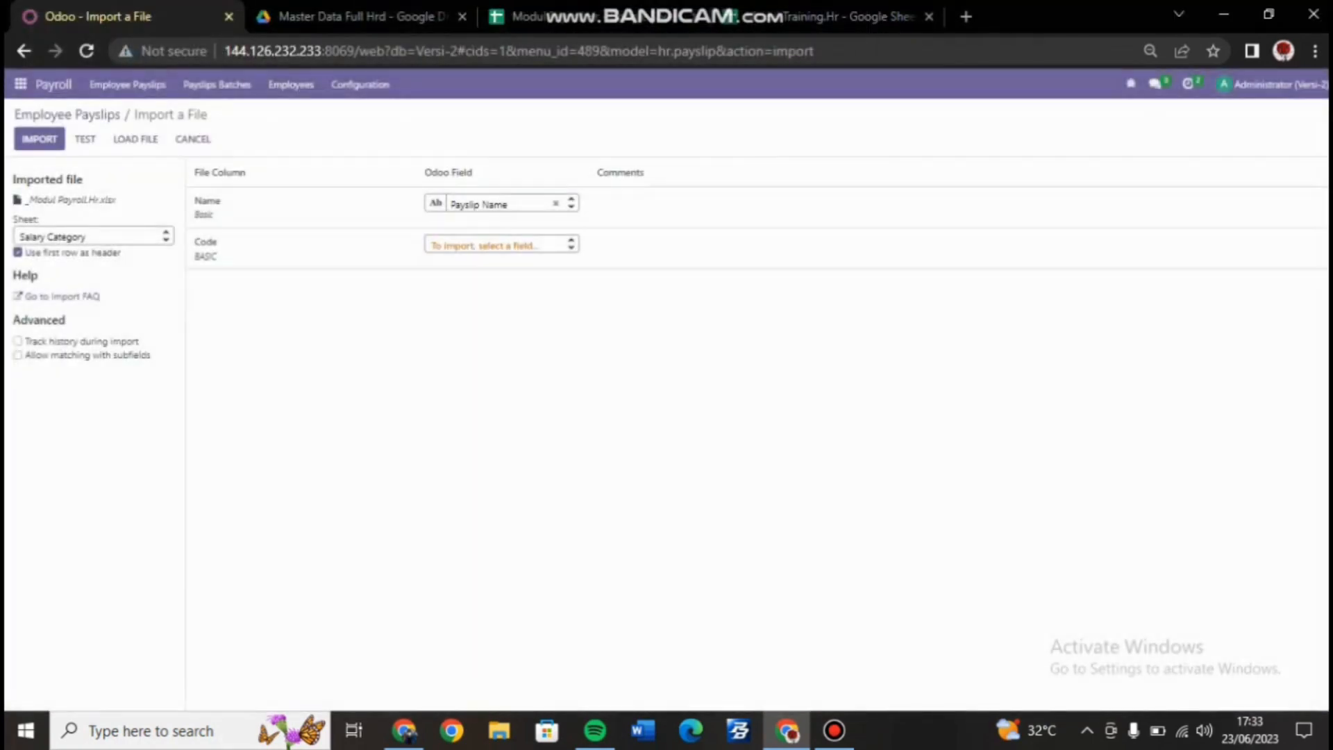
{"action": "left_click", "coordinate": [93, 236]}
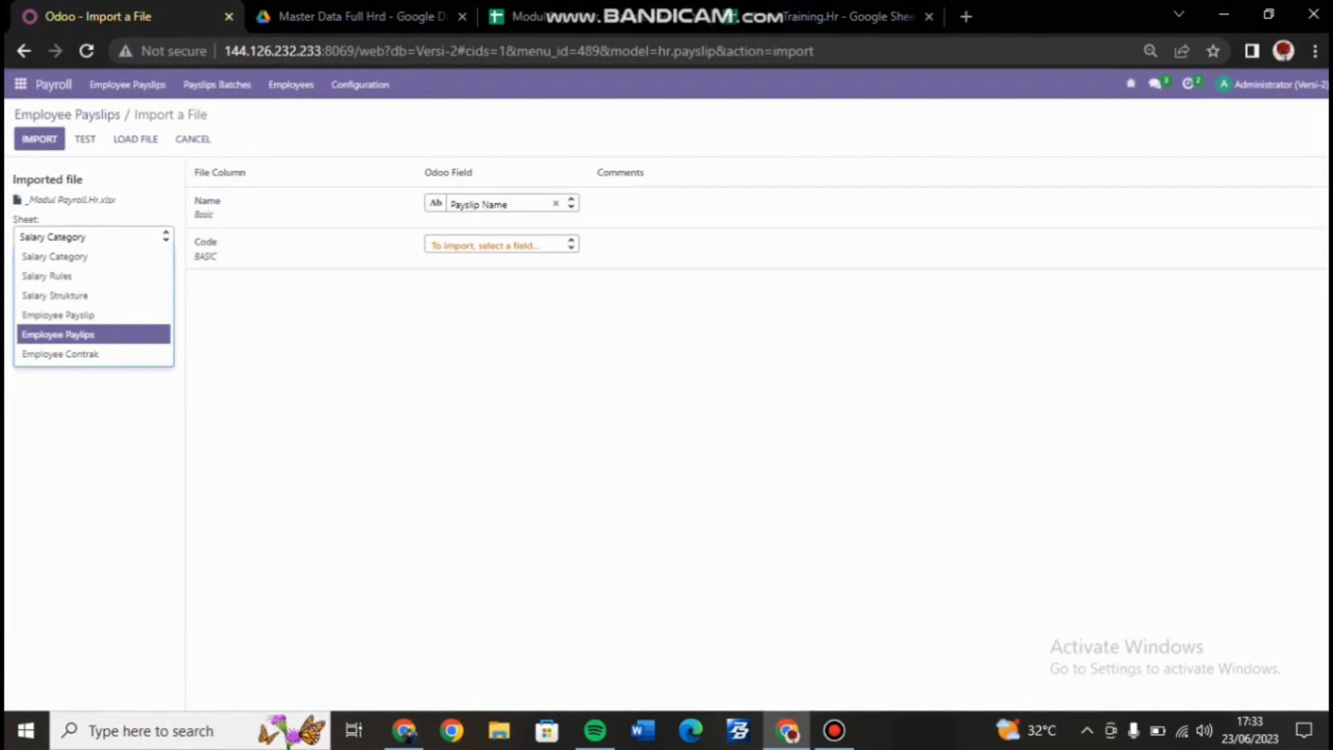
{"action": "left_click", "coordinate": [58, 315]}
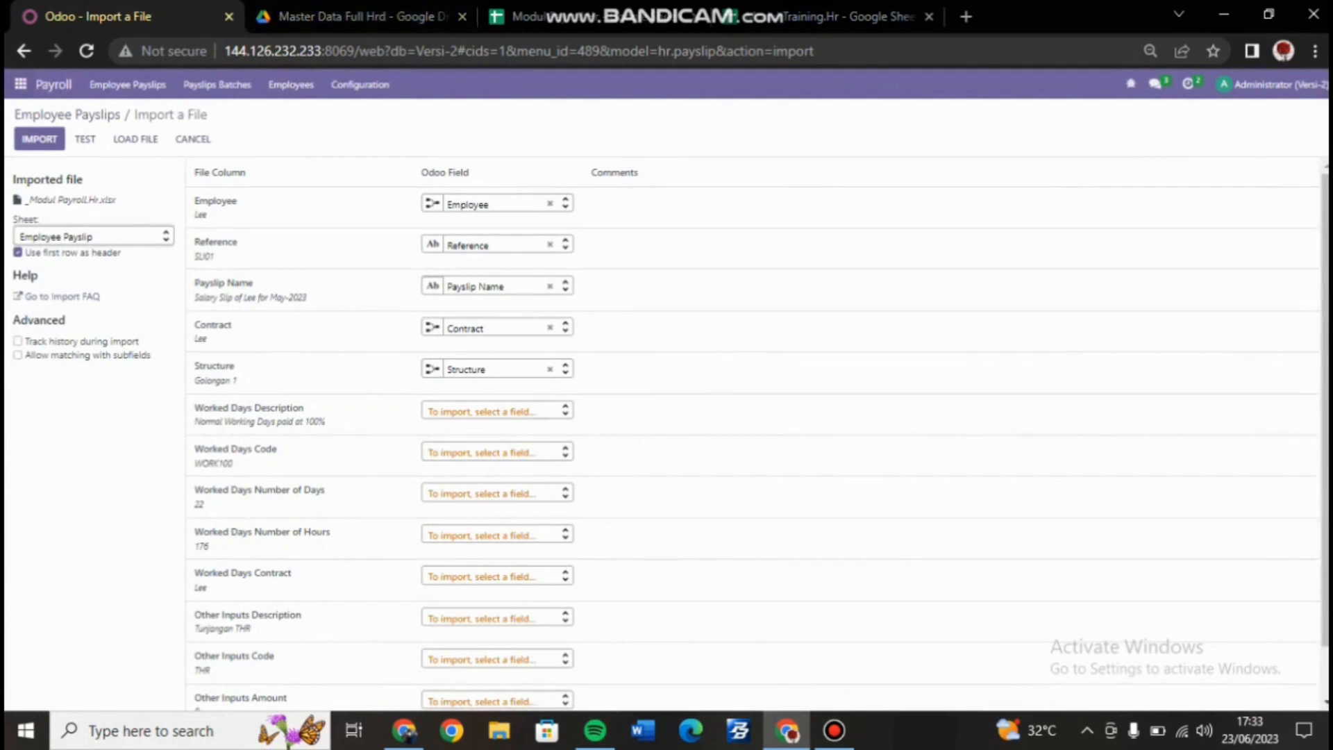
Switch to the Attendances app and open its list of attendance records
{"action": "left_click", "coordinate": [21, 84]}
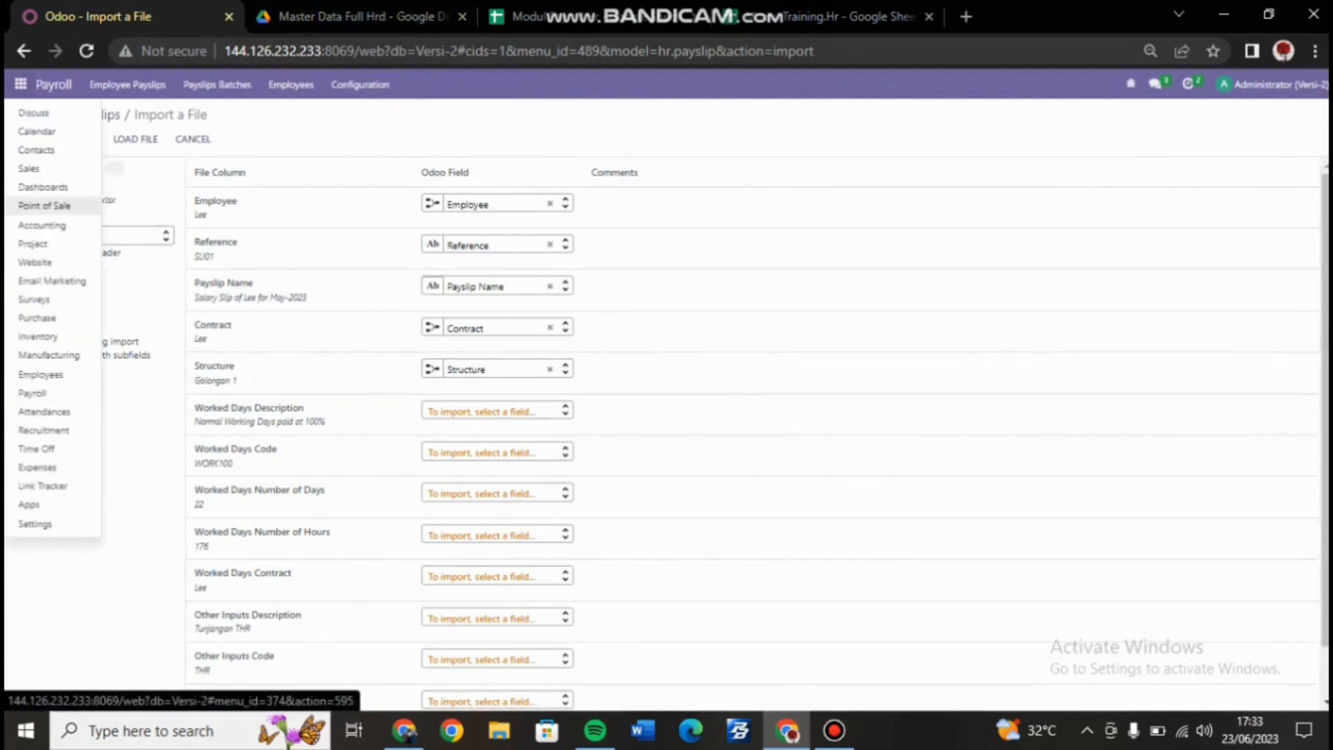
{"action": "left_click", "coordinate": [115, 168]}
{"action": "left_click", "coordinate": [21, 84]}
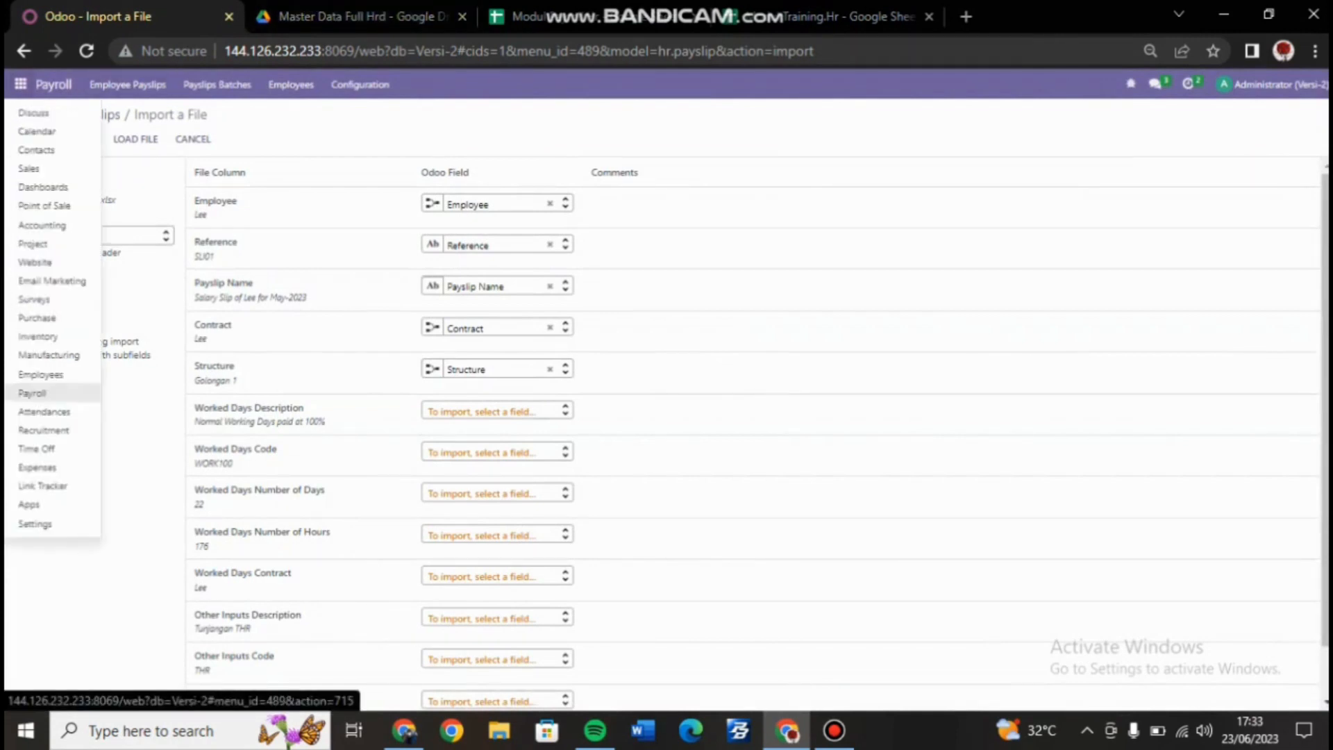
{"action": "left_click", "coordinate": [44, 411]}
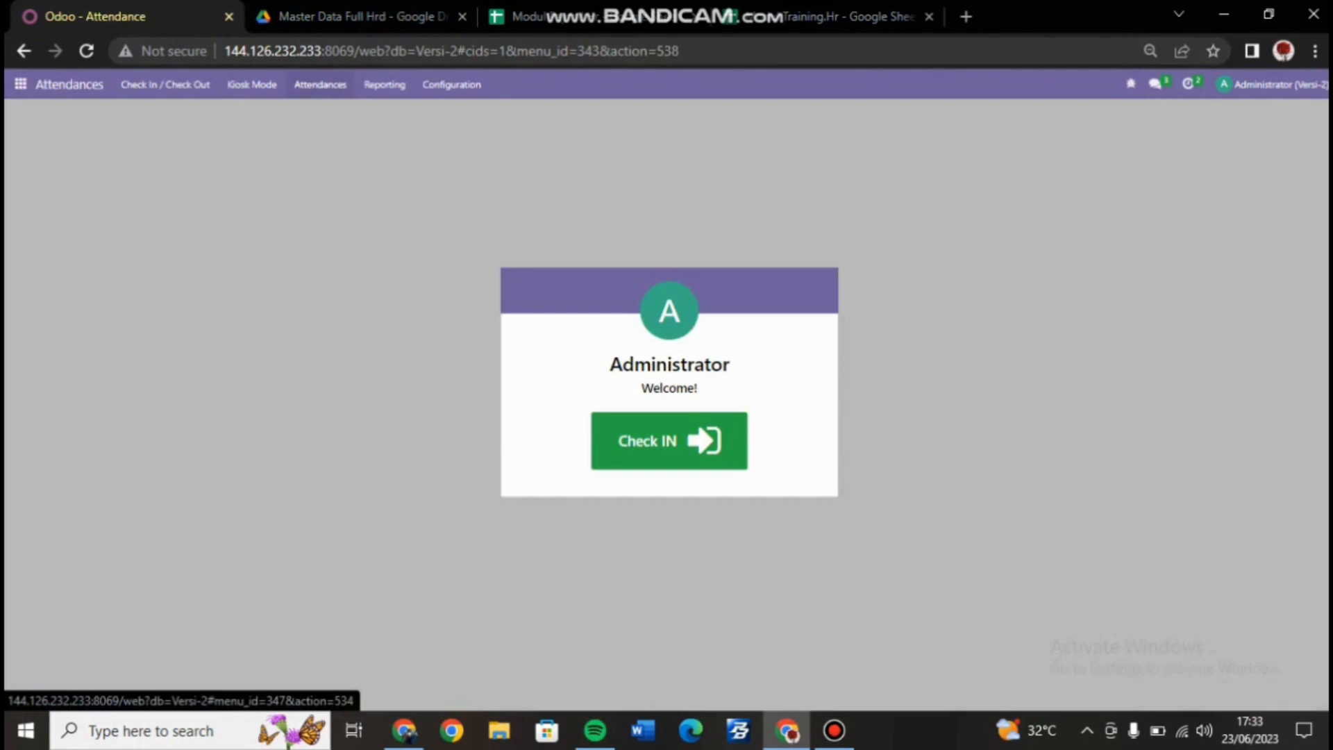
{"action": "left_click", "coordinate": [320, 85]}
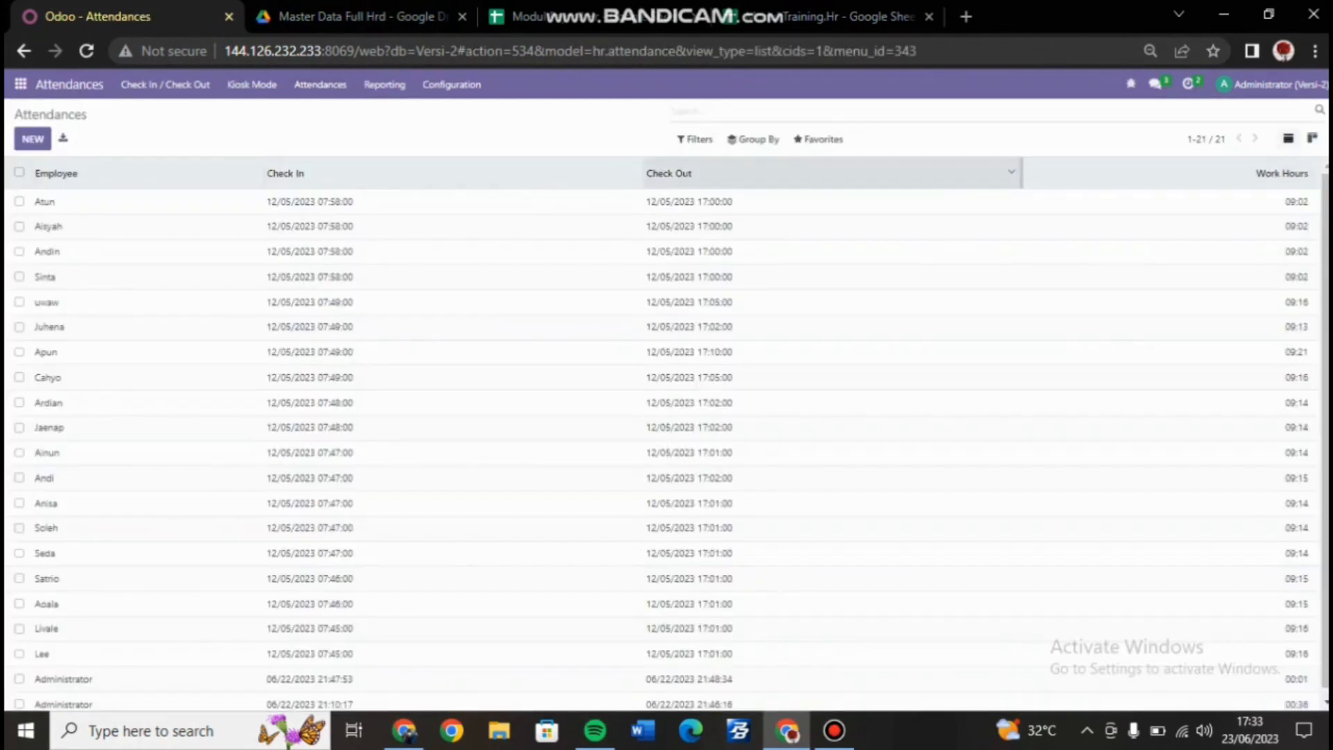
Start a record import for Attendances and load Modul Attendance.Hr (1) from Downloads as its file
{"action": "left_click", "coordinate": [818, 140]}
{"action": "left_click", "coordinate": [831, 193]}
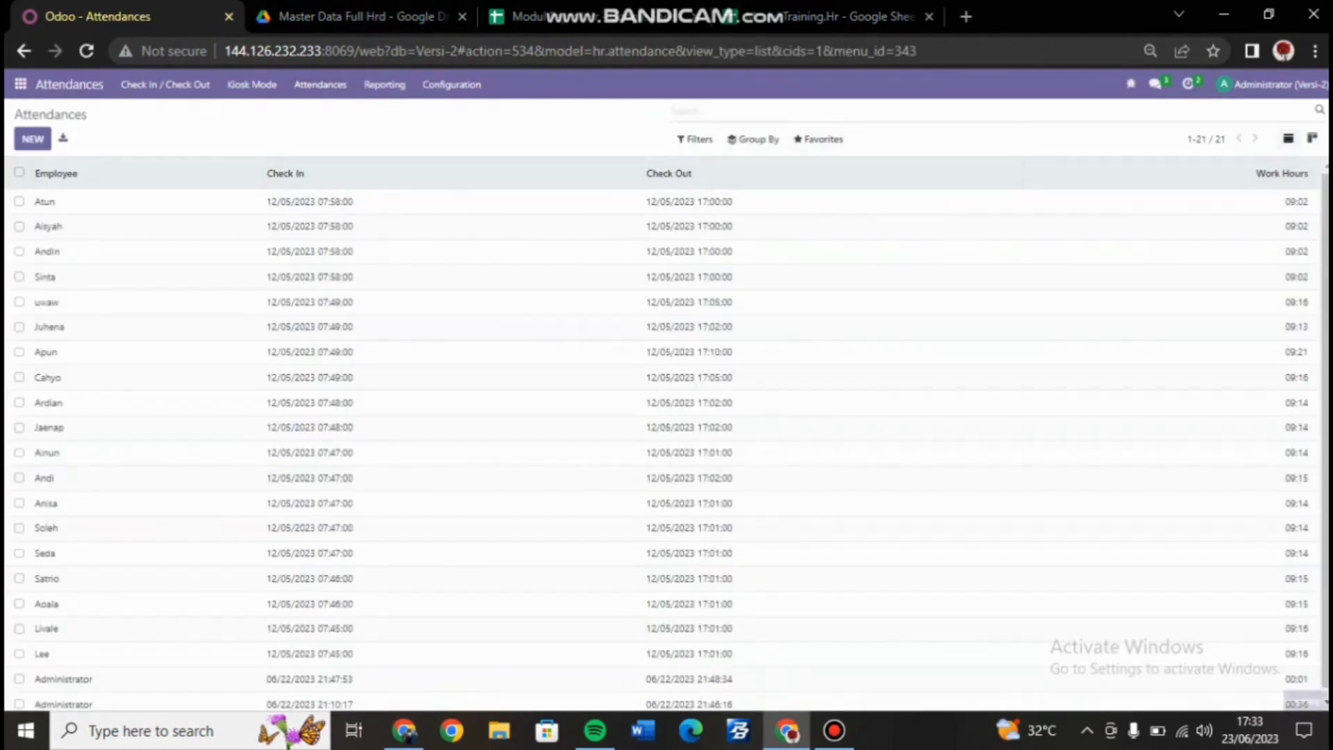
{"action": "left_click", "coordinate": [50, 139]}
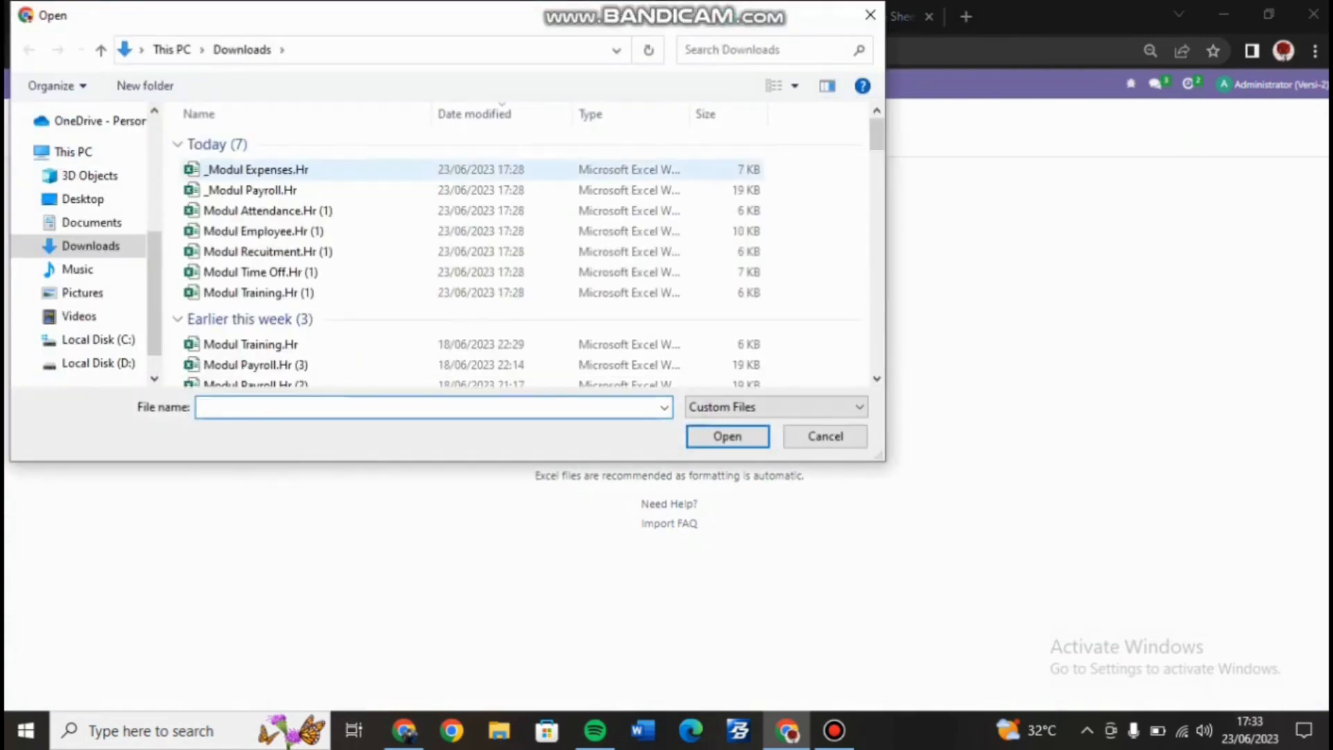
{"action": "left_click", "coordinate": [268, 210]}
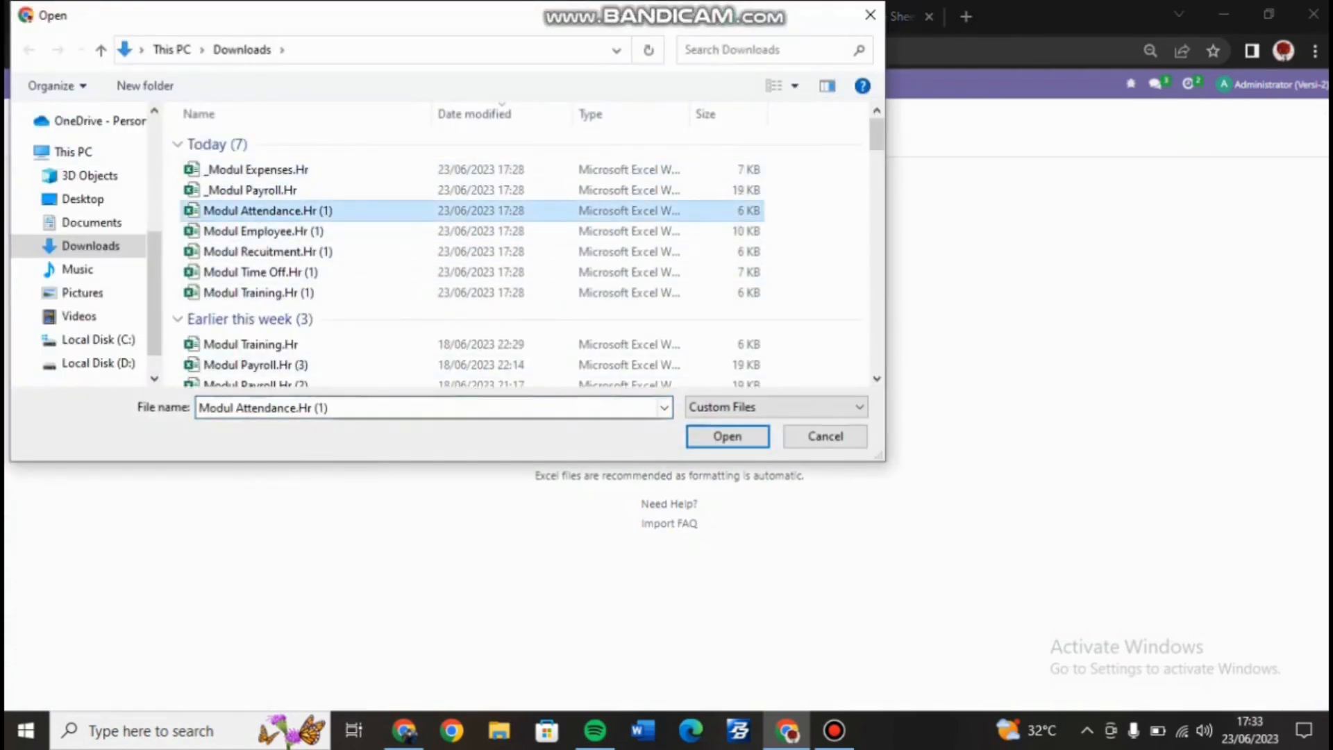
{"action": "left_click", "coordinate": [726, 436]}
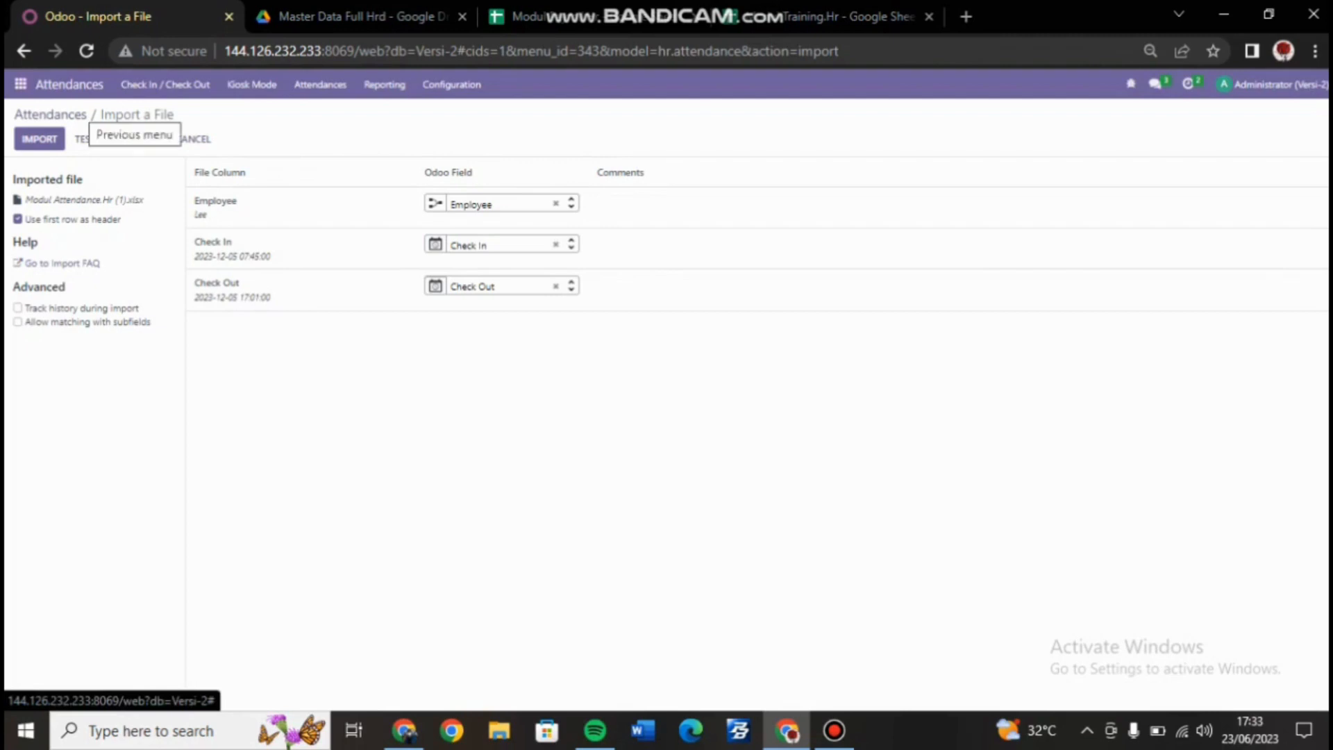
Leave the attendance import, switch to the Recruitment app and start a record import for its Job Positions
{"action": "left_click", "coordinate": [50, 114]}
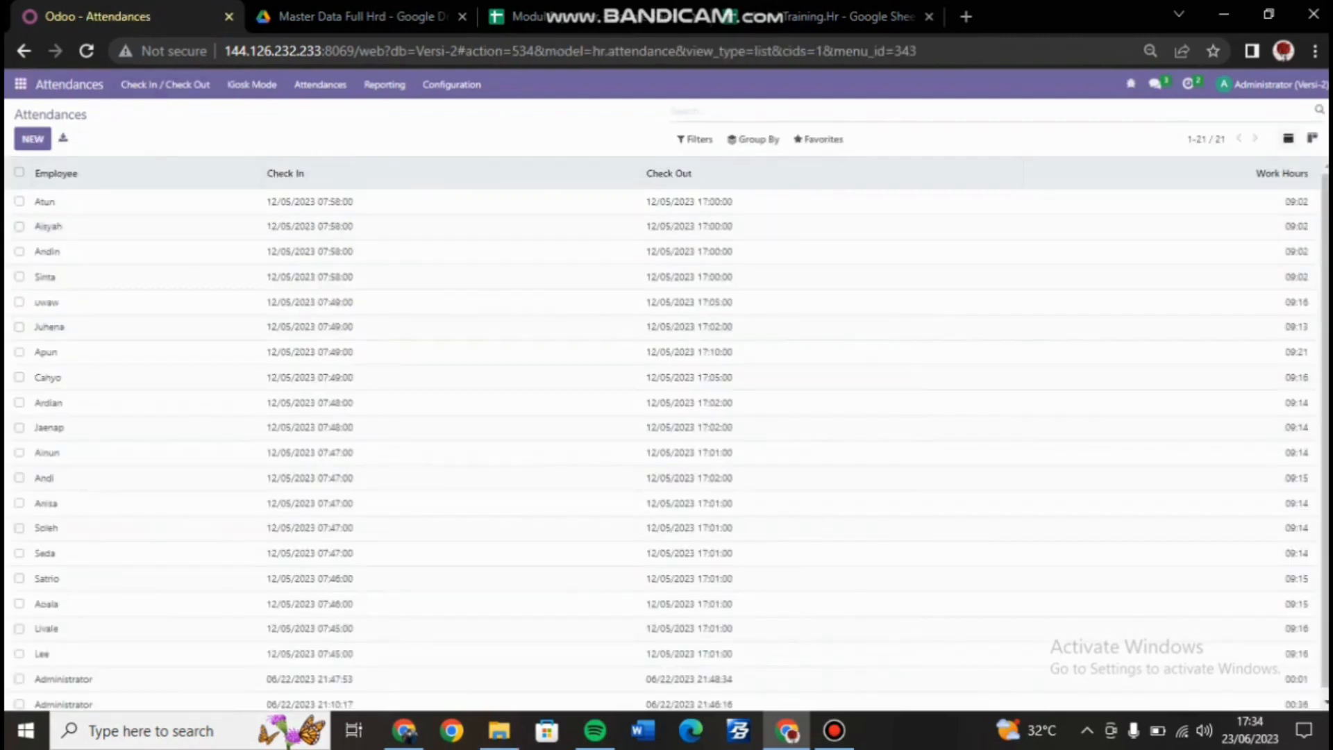
{"action": "left_click", "coordinate": [20, 84]}
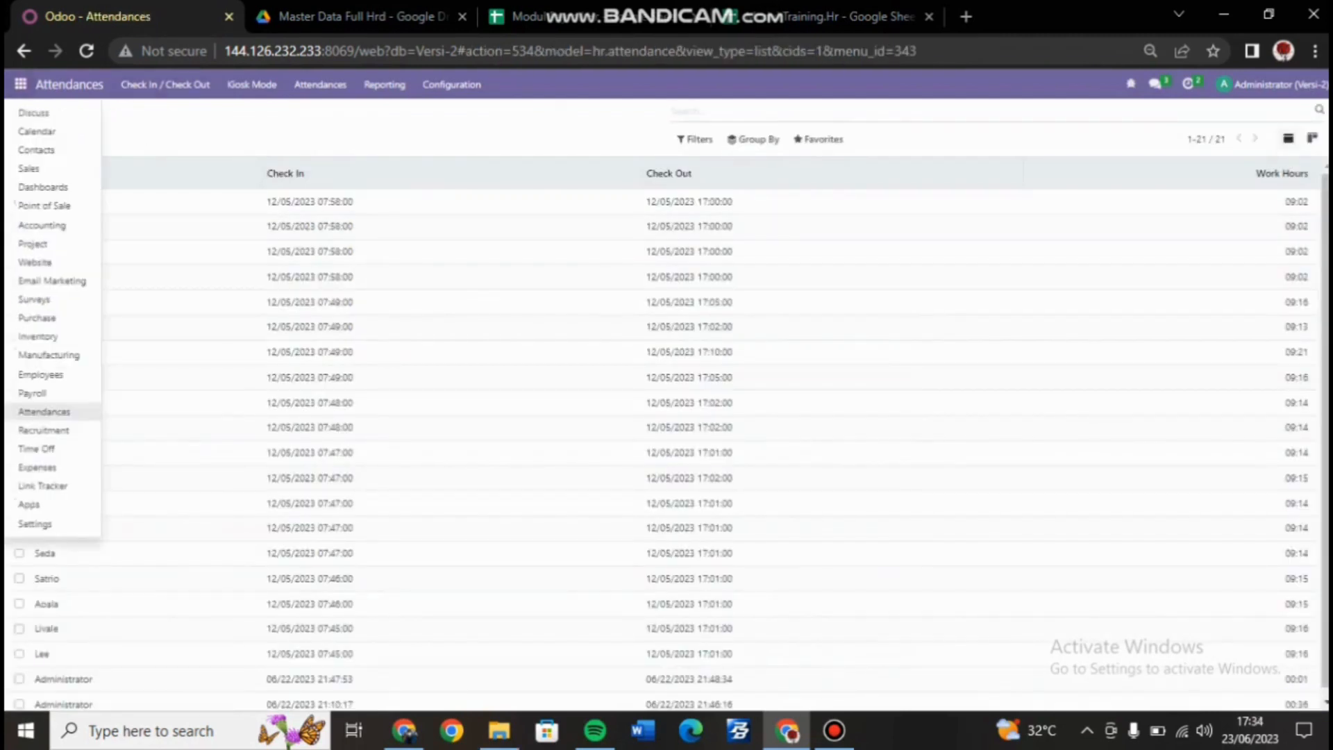
{"action": "left_click", "coordinate": [44, 430]}
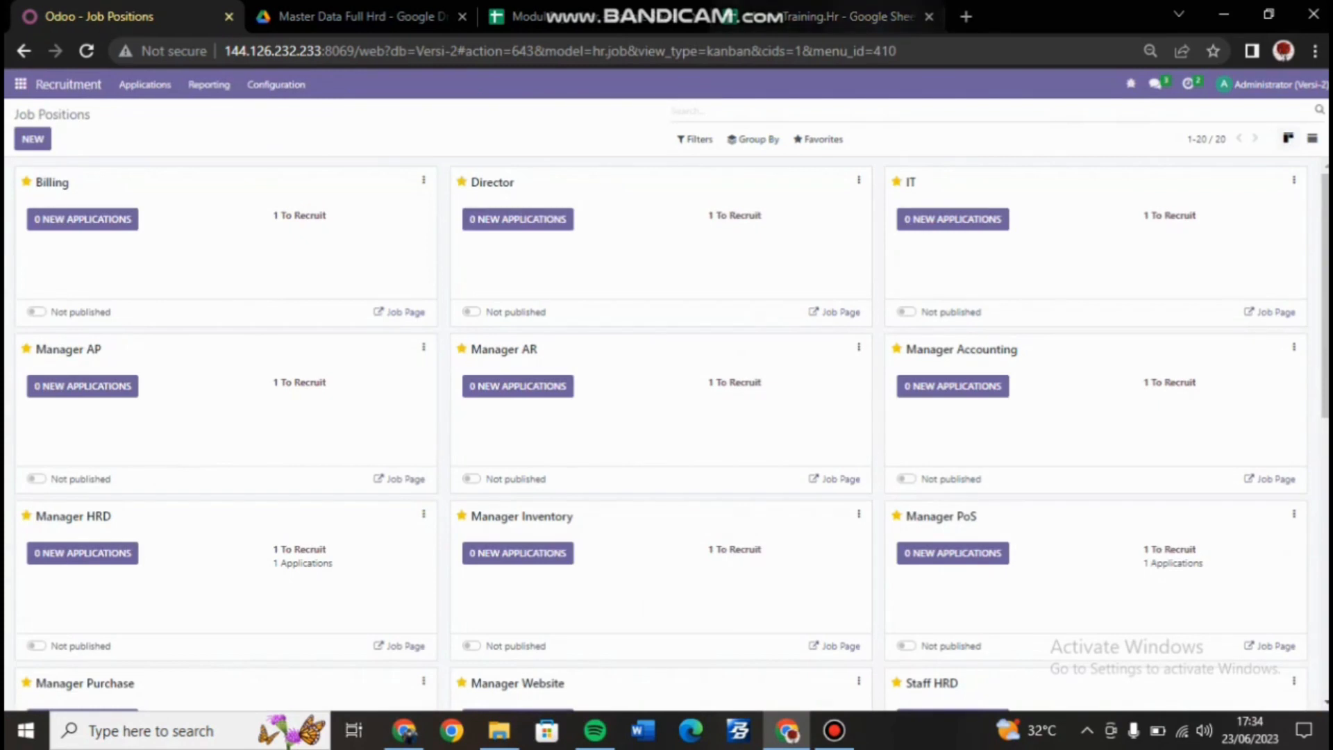
{"action": "left_click", "coordinate": [819, 139]}
{"action": "left_click", "coordinate": [832, 195]}
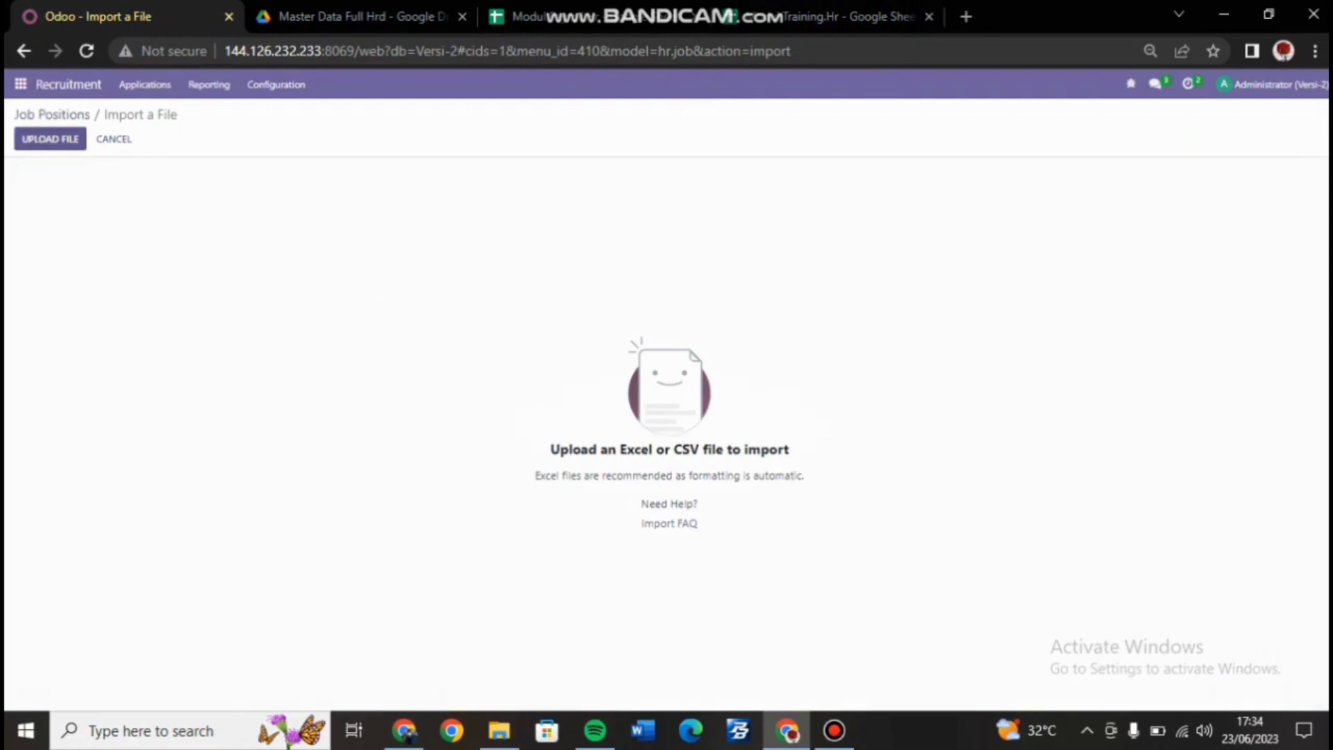
Leave the job position import, open the list of all applications in Recruitment and start a record import for it
{"action": "left_click", "coordinate": [145, 84]}
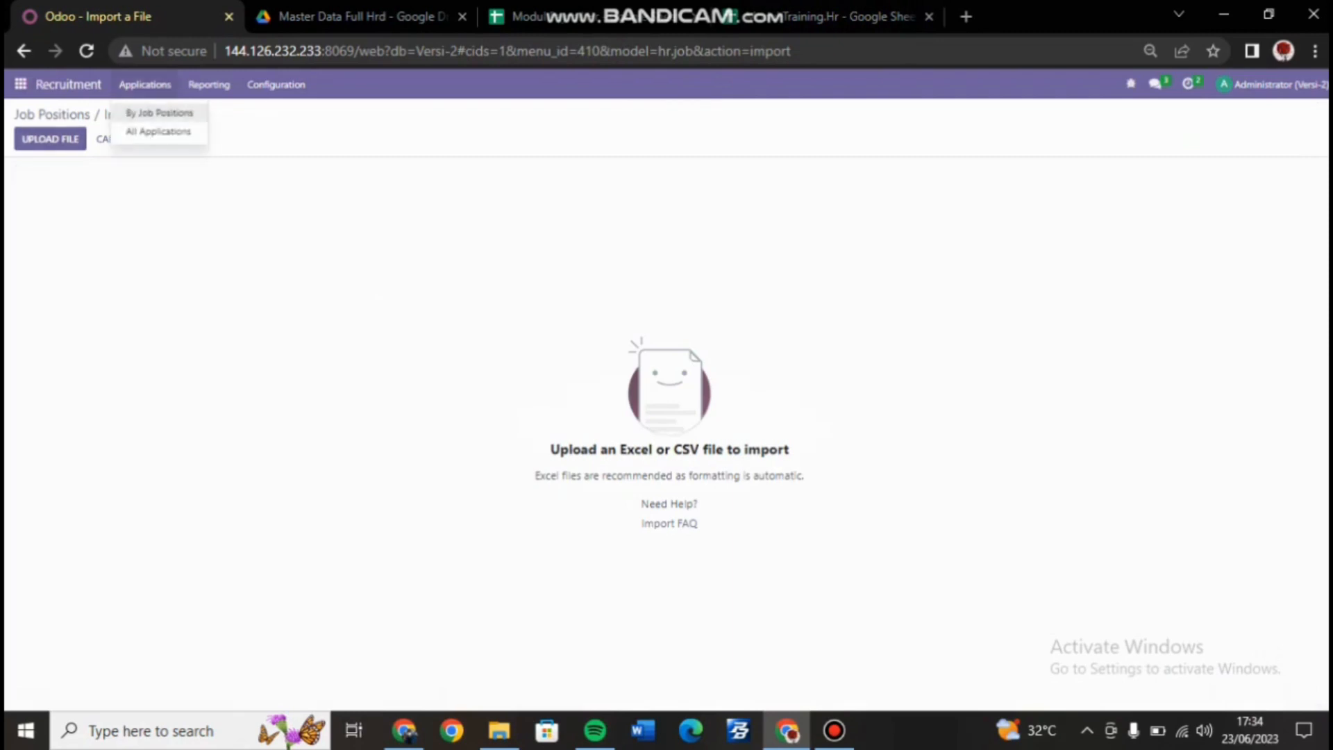
{"action": "left_click", "coordinate": [157, 131]}
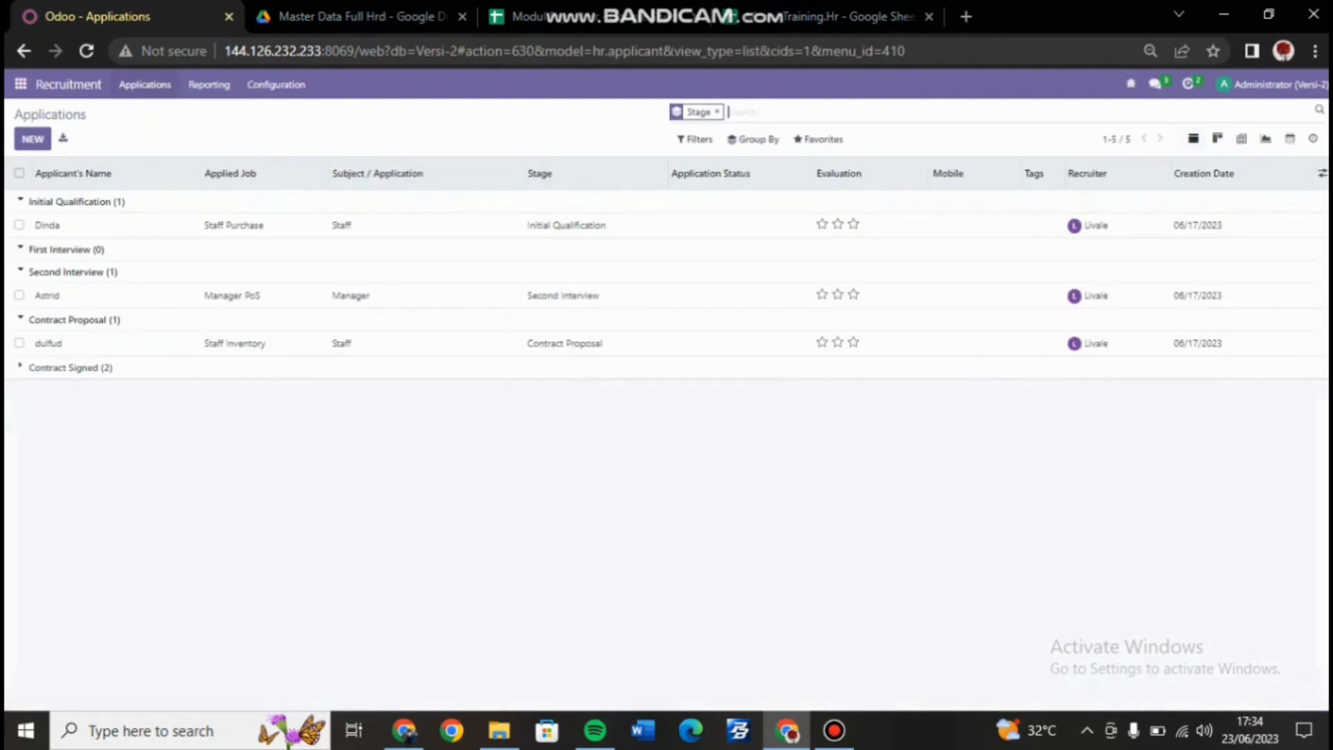
{"action": "left_click", "coordinate": [145, 85]}
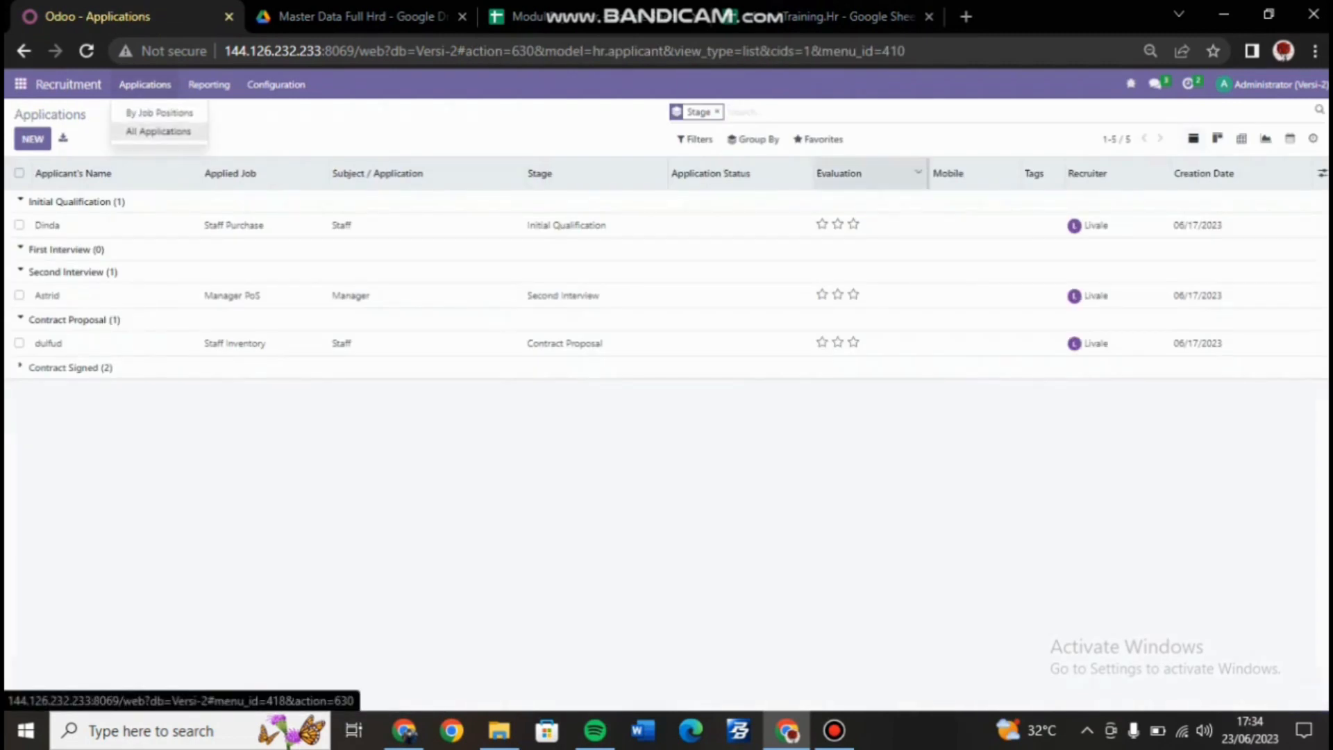
{"action": "left_click", "coordinate": [819, 140]}
{"action": "left_click", "coordinate": [819, 140]}
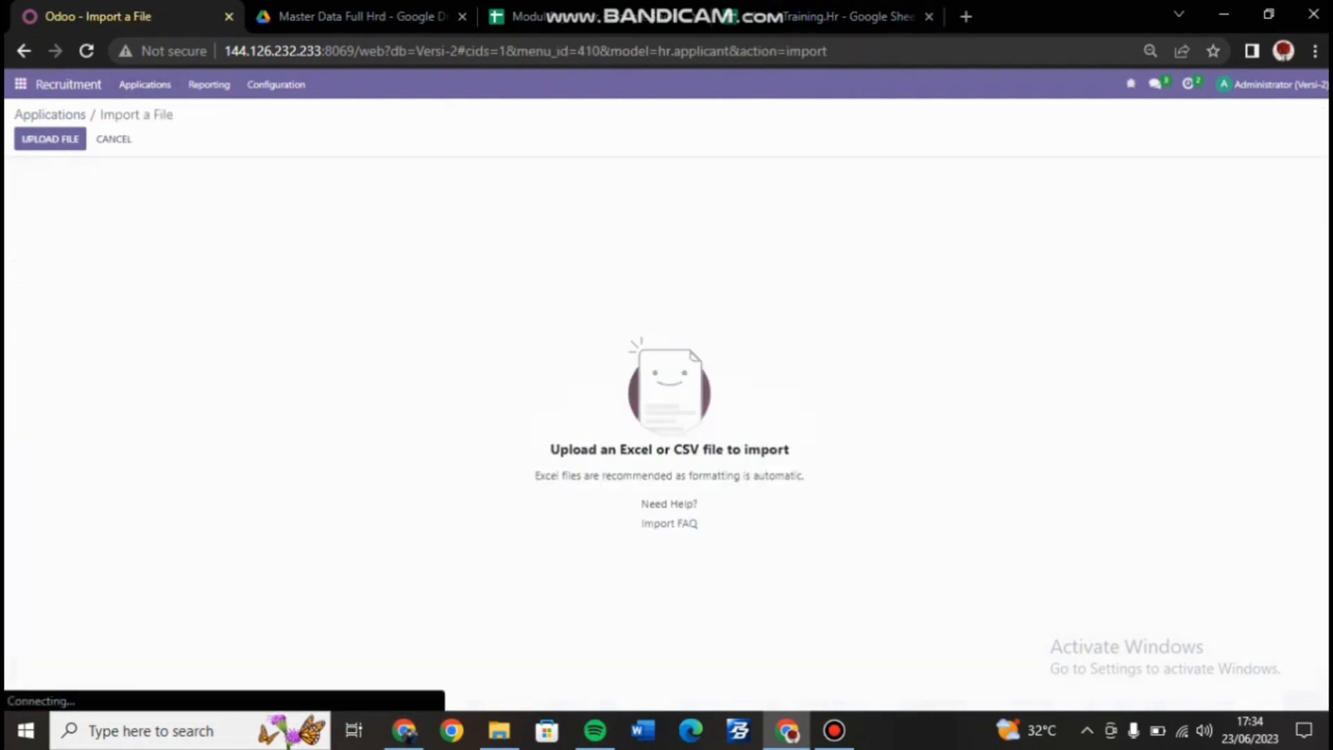
Load Modul Recuitment.Hr (1) from Downloads as the file for the Applications import
{"action": "left_click", "coordinate": [49, 138]}
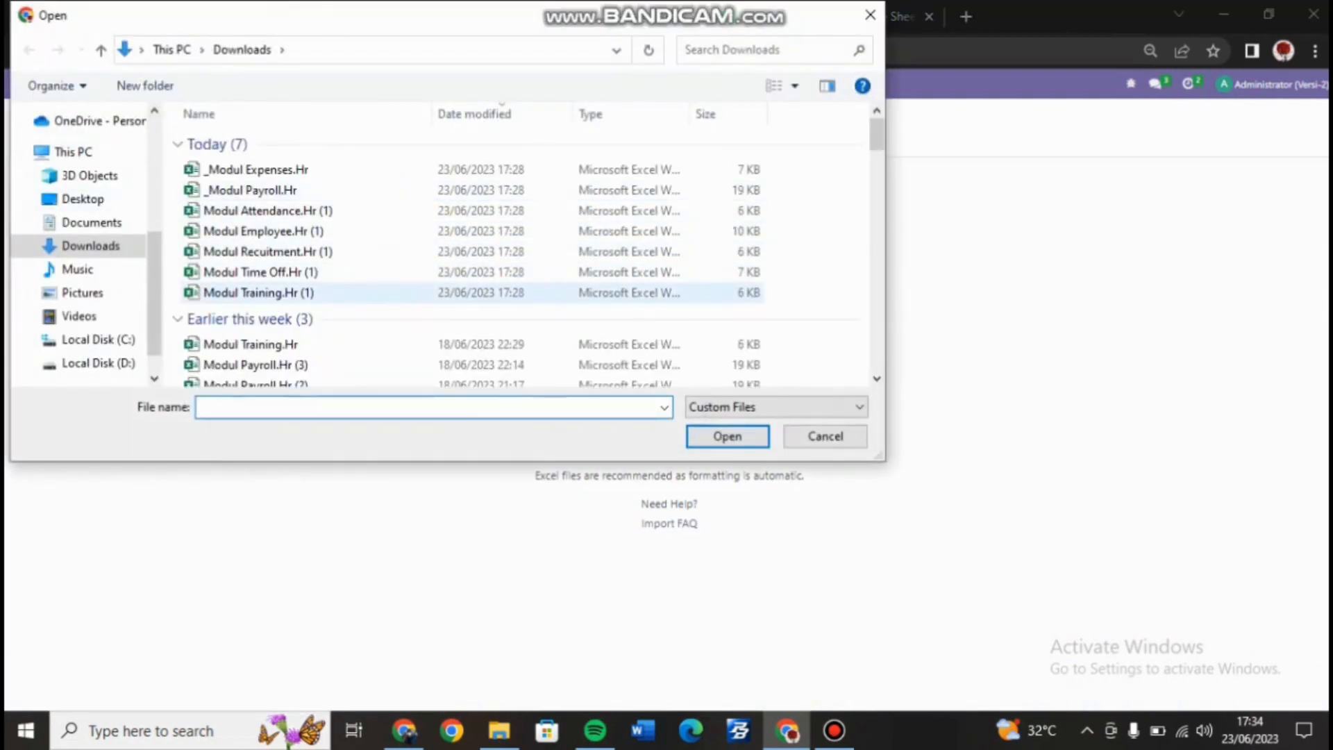
{"action": "left_click", "coordinate": [267, 252]}
{"action": "left_click", "coordinate": [726, 436]}
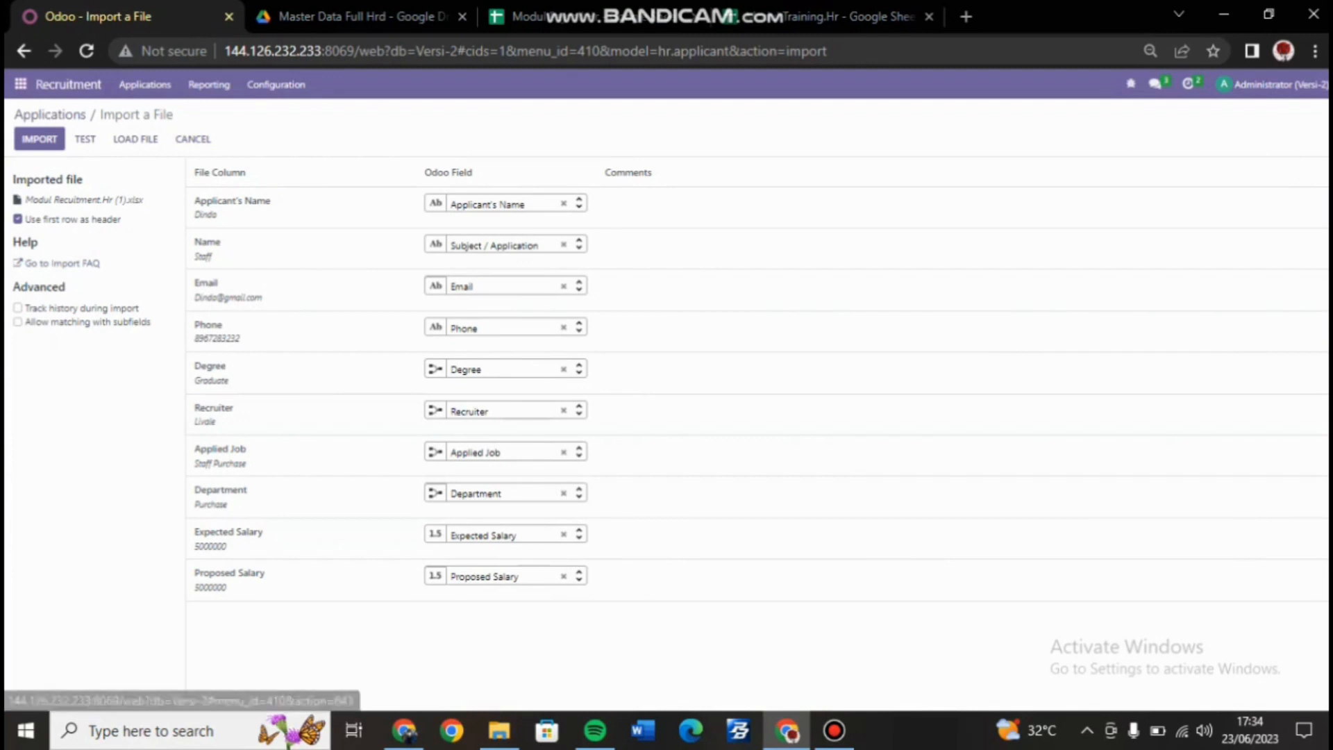
Leave the Applications import and switch to the Time Off app
{"action": "left_click", "coordinate": [20, 84]}
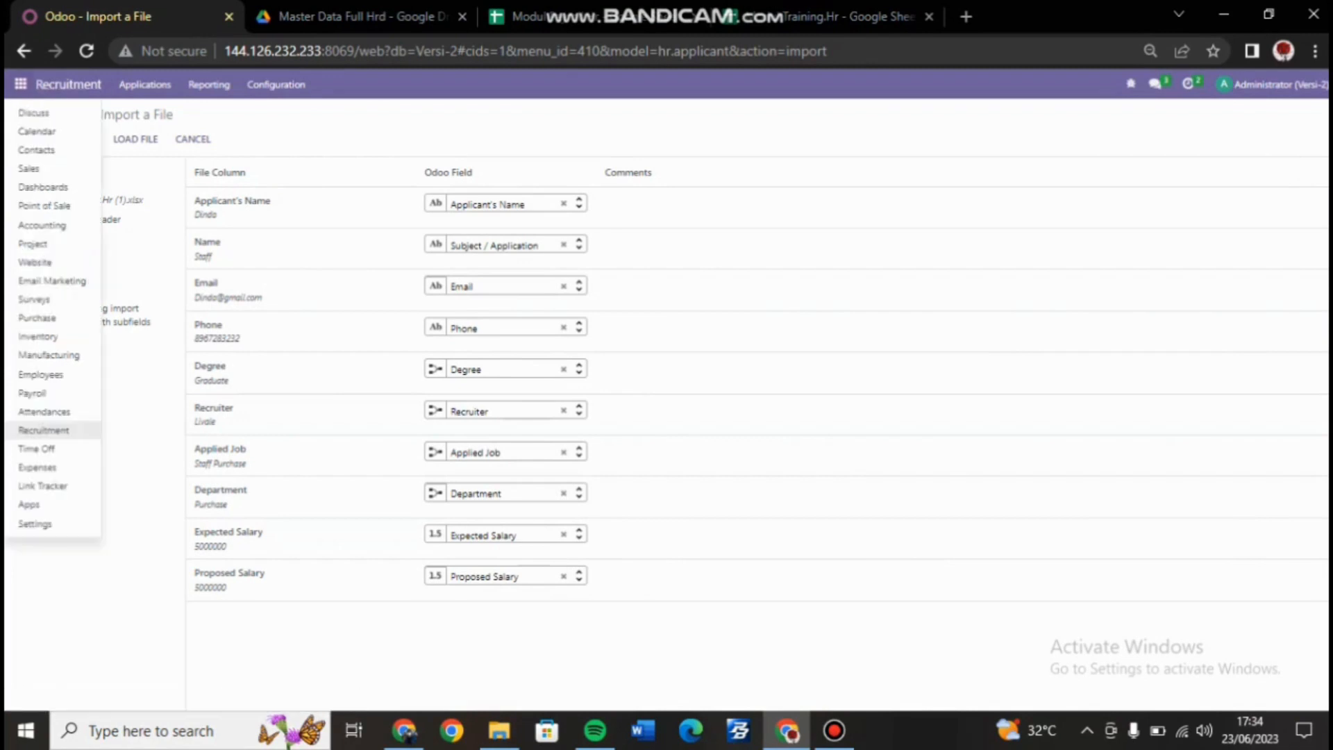
{"action": "left_click", "coordinate": [37, 448]}
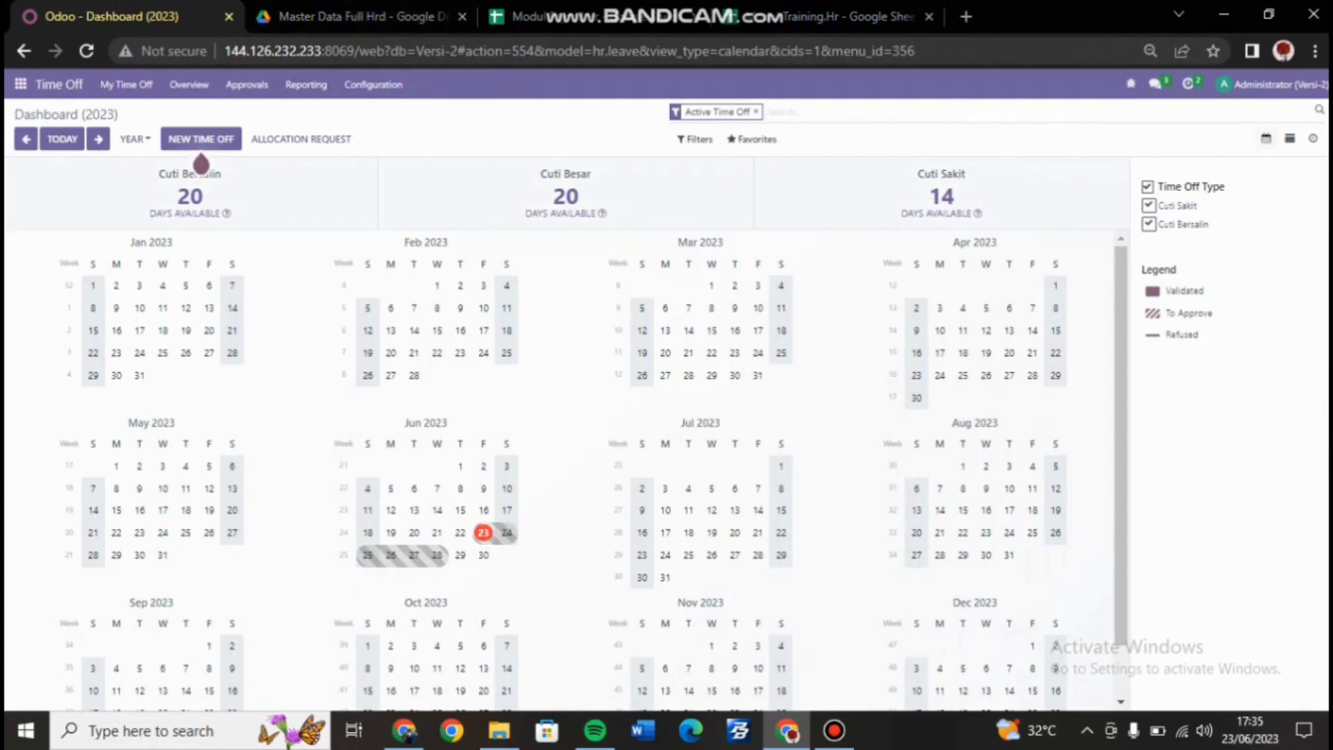
Switch to Google Drive, open the Modul Time Off.Hr spreadsheet and examine its Time Off Type and My Allocation Type sheets
{"action": "left_click", "coordinate": [361, 16]}
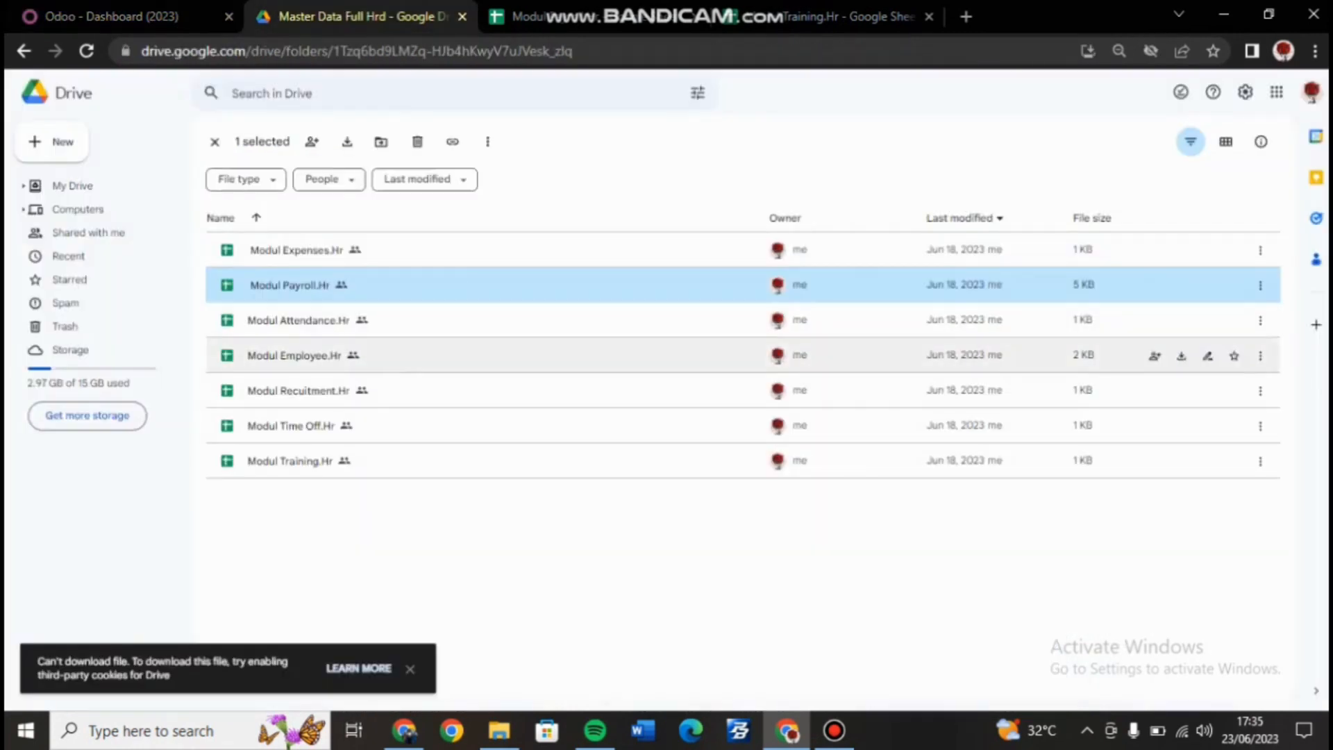
{"action": "left_click", "coordinate": [291, 425]}
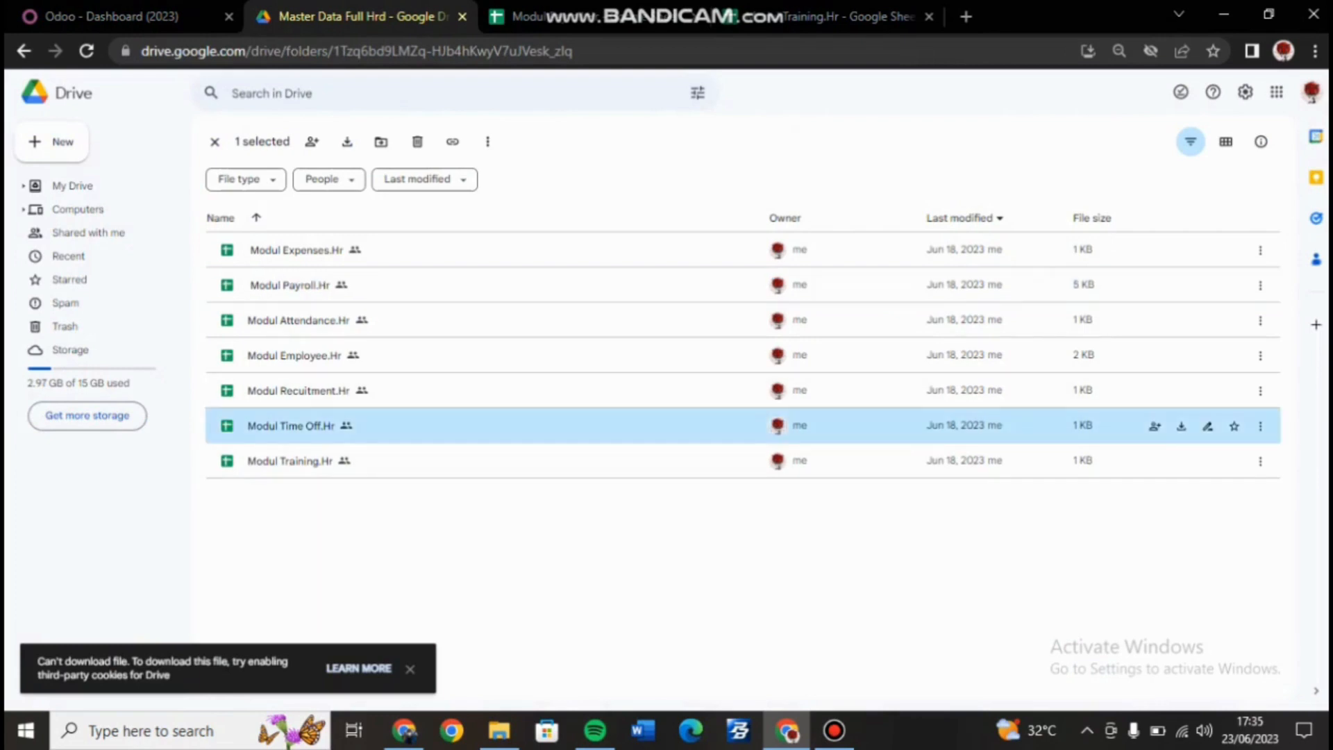
{"action": "double_click", "coordinate": [291, 425]}
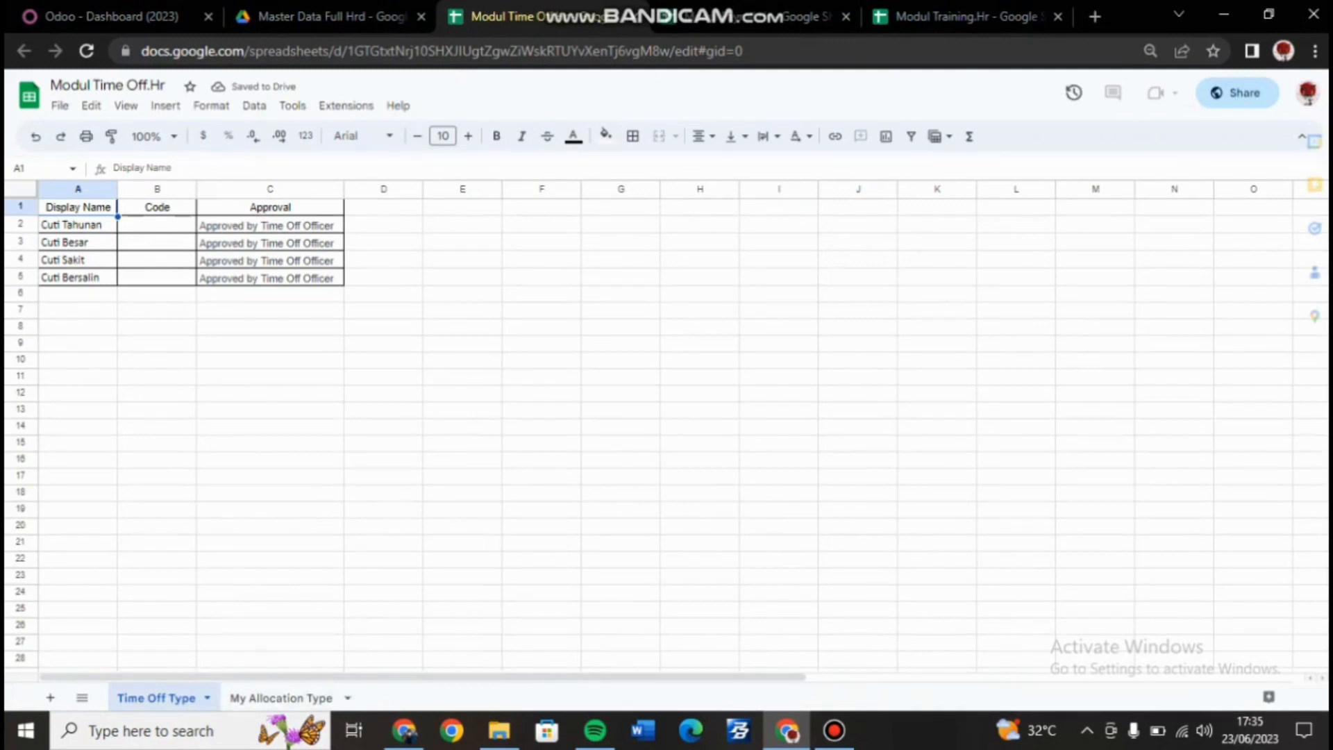
{"action": "left_click", "coordinate": [281, 698]}
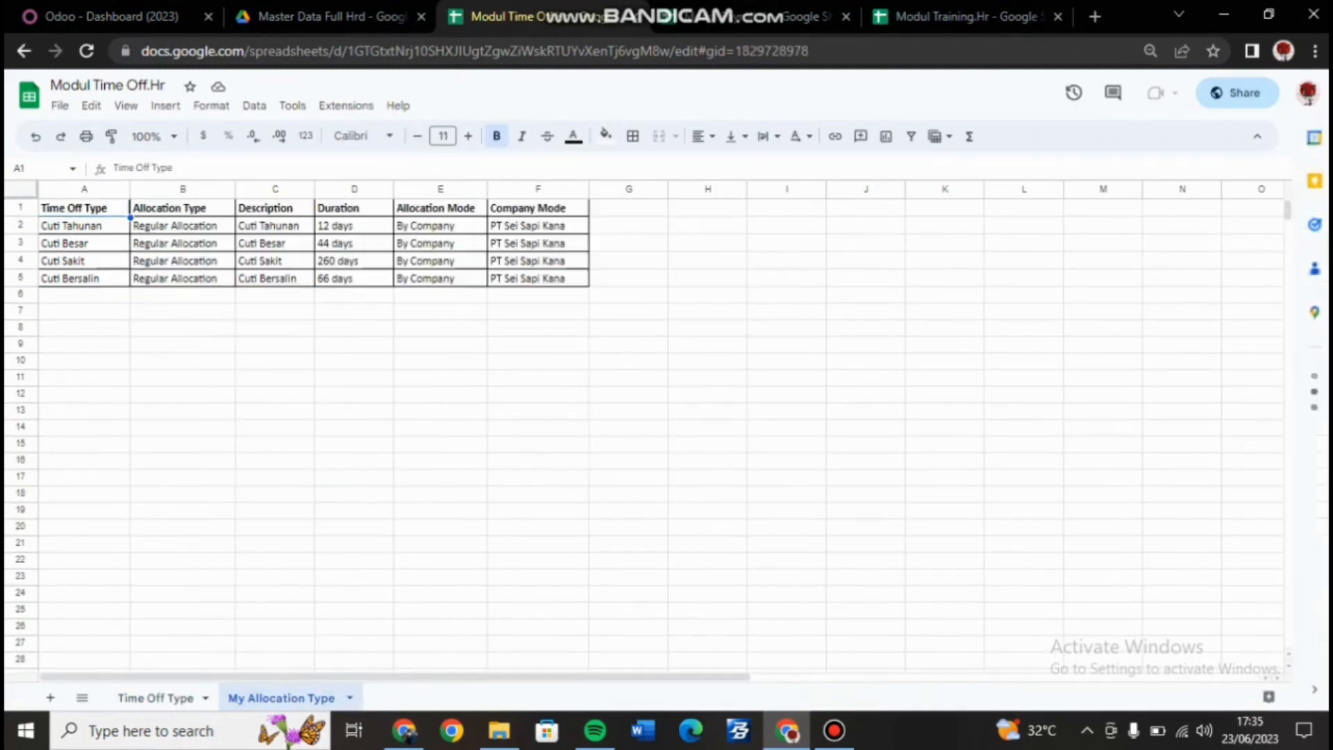
Return to Odoo and open the list of Time Off Types
{"action": "left_click", "coordinate": [111, 16]}
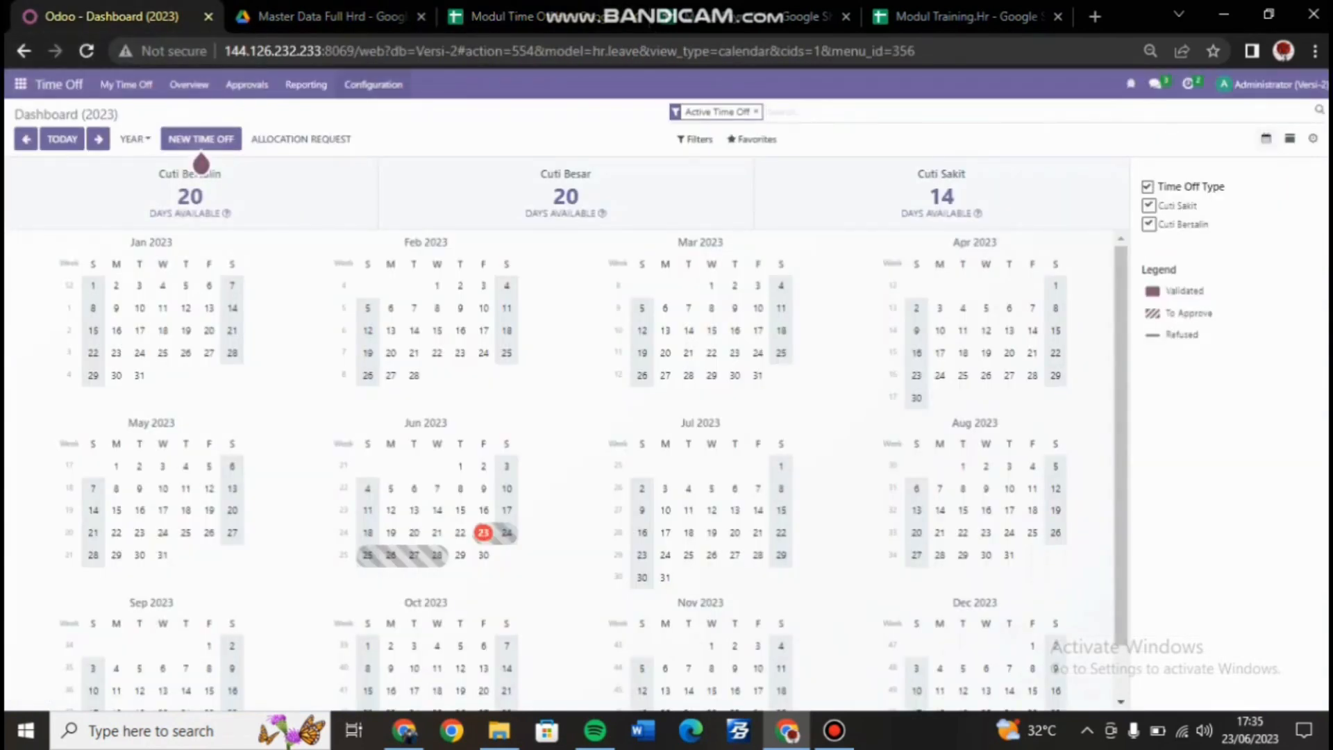
{"action": "left_click", "coordinate": [373, 84]}
{"action": "left_click", "coordinate": [380, 113]}
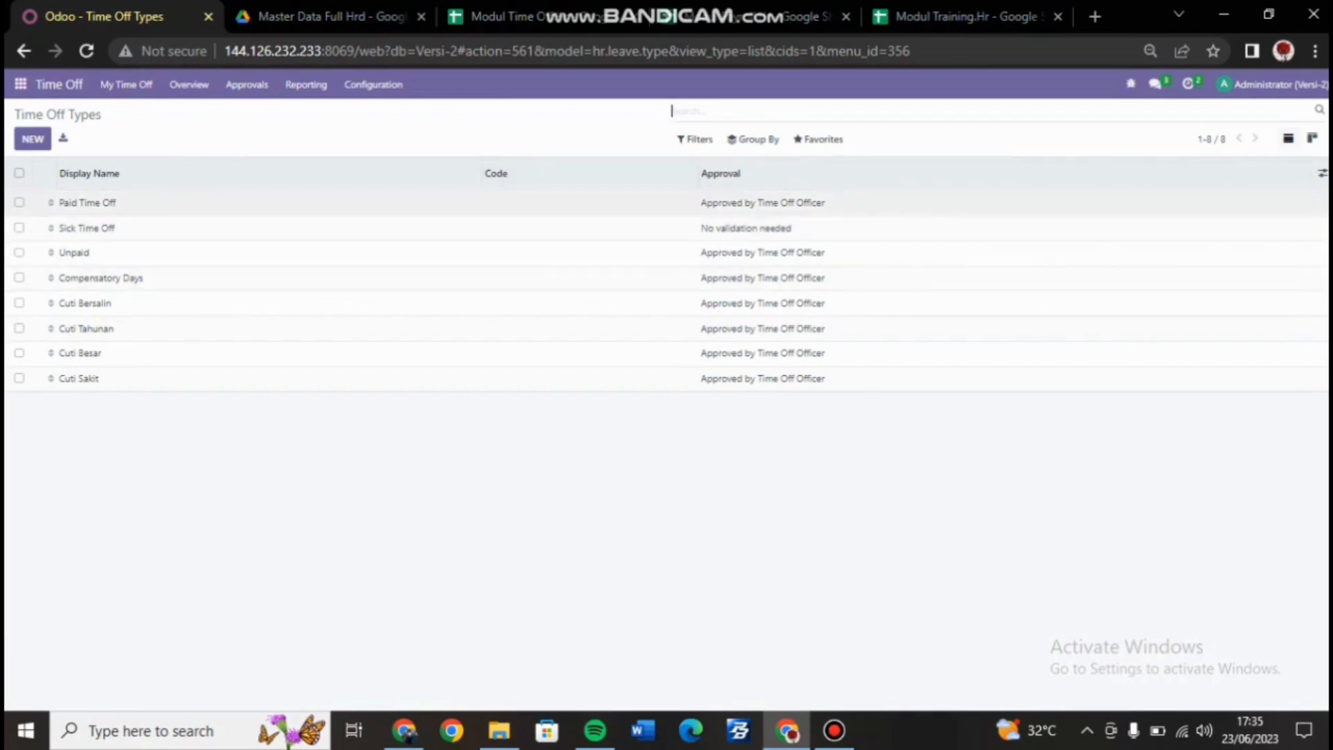
Start a record import for Time Off Types and load Modul Time Off.Hr (1) from Downloads as its file
{"action": "left_click", "coordinate": [819, 139]}
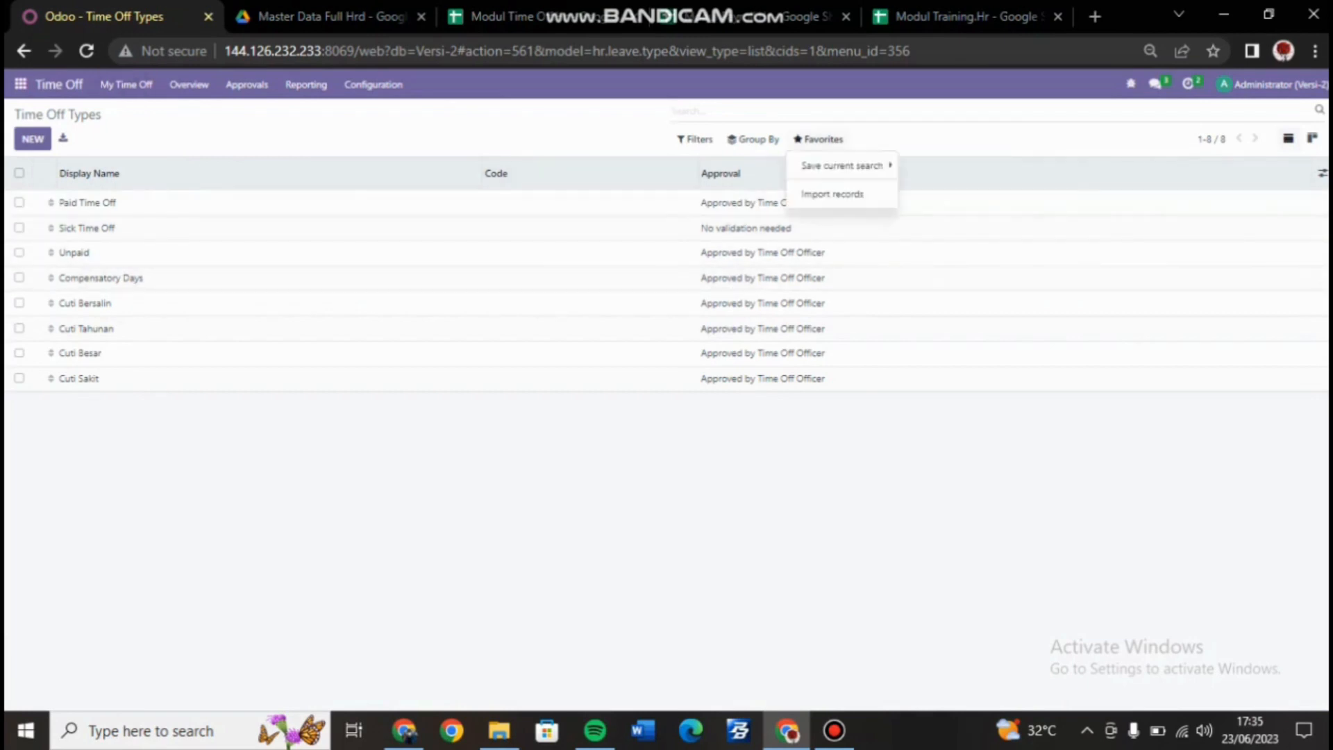
{"action": "left_click", "coordinate": [833, 190]}
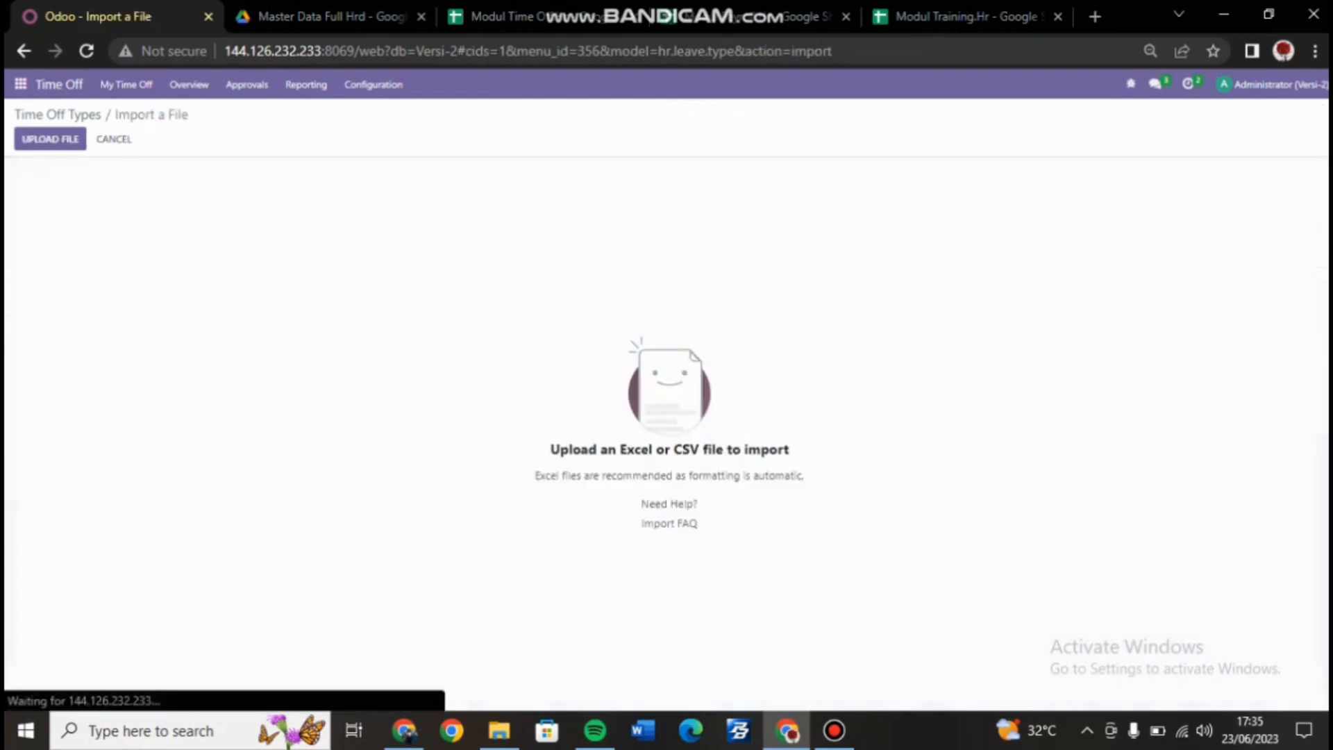
{"action": "left_click", "coordinate": [51, 139]}
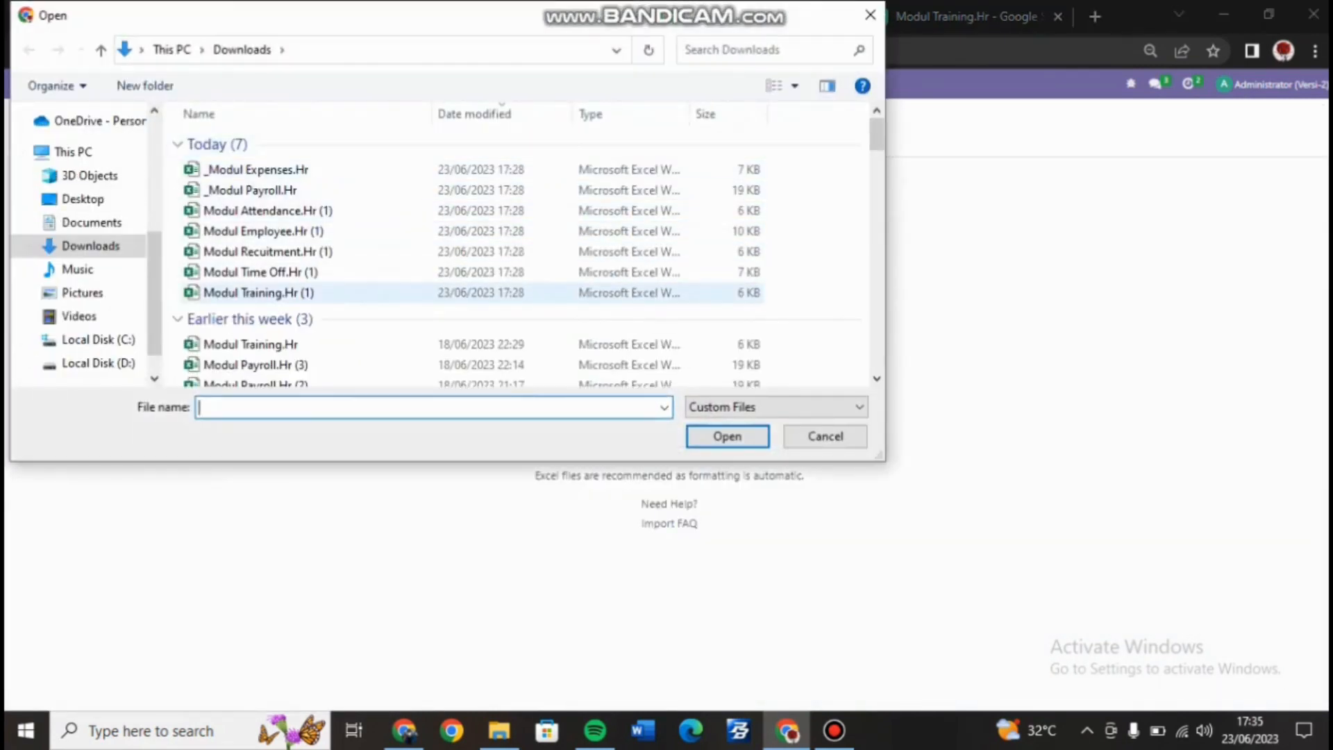
{"action": "left_click", "coordinate": [261, 272]}
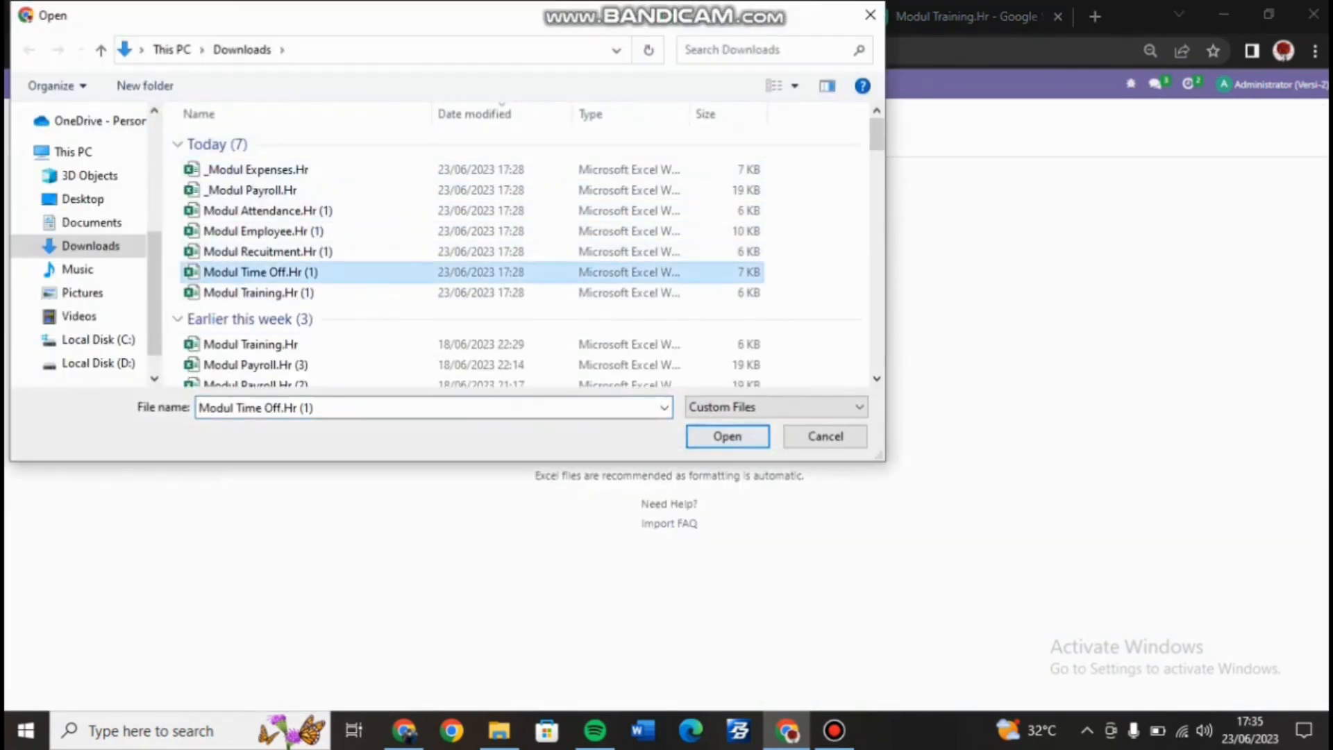
{"action": "left_click", "coordinate": [726, 436]}
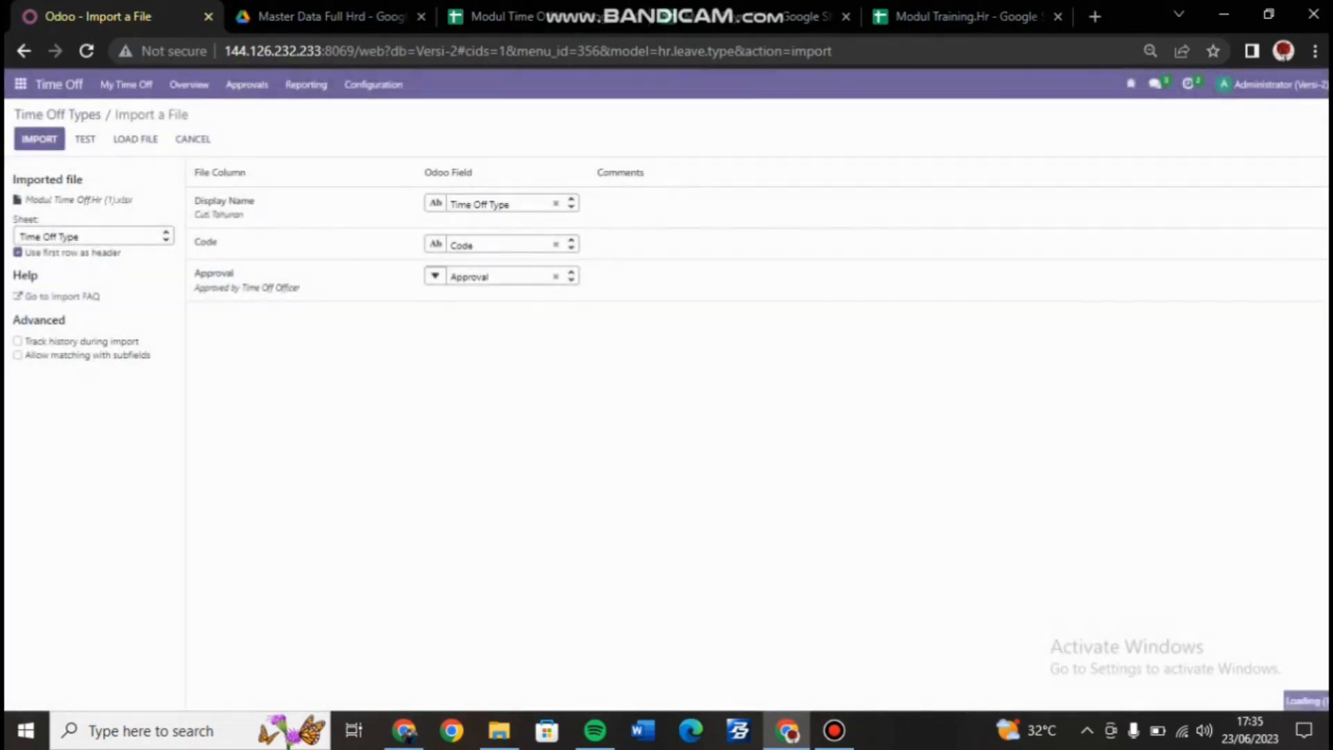
Leave the Time Off Types import, open the Allocations approval list and start a record import for it
{"action": "left_click", "coordinate": [125, 84]}
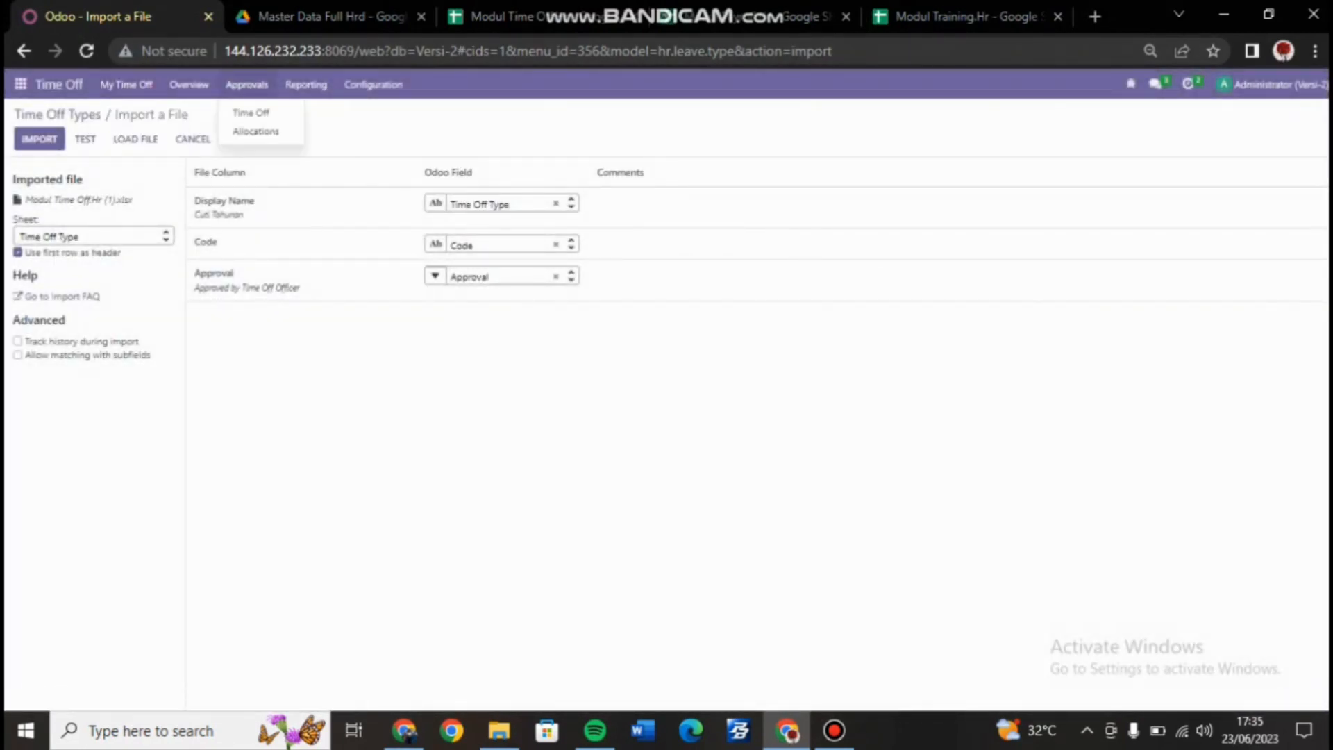
{"action": "left_click", "coordinate": [257, 132]}
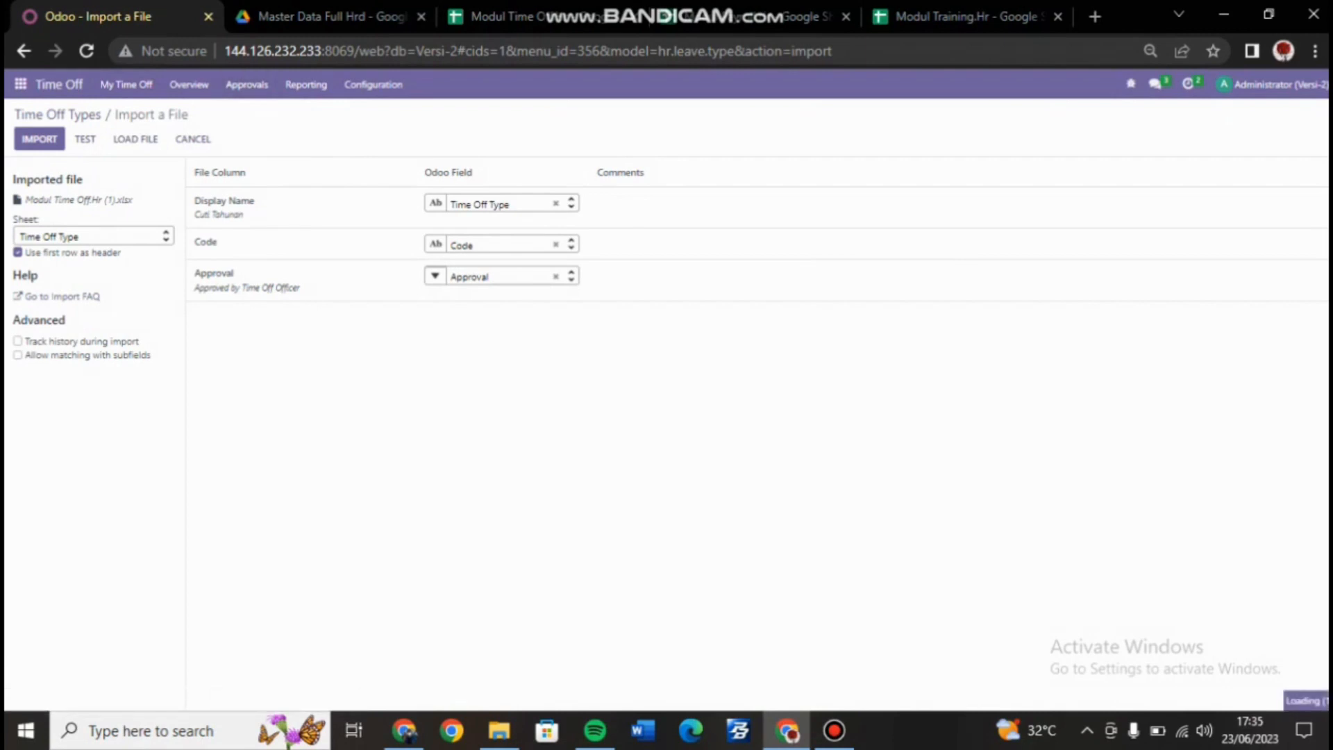
{"action": "left_click", "coordinate": [819, 140]}
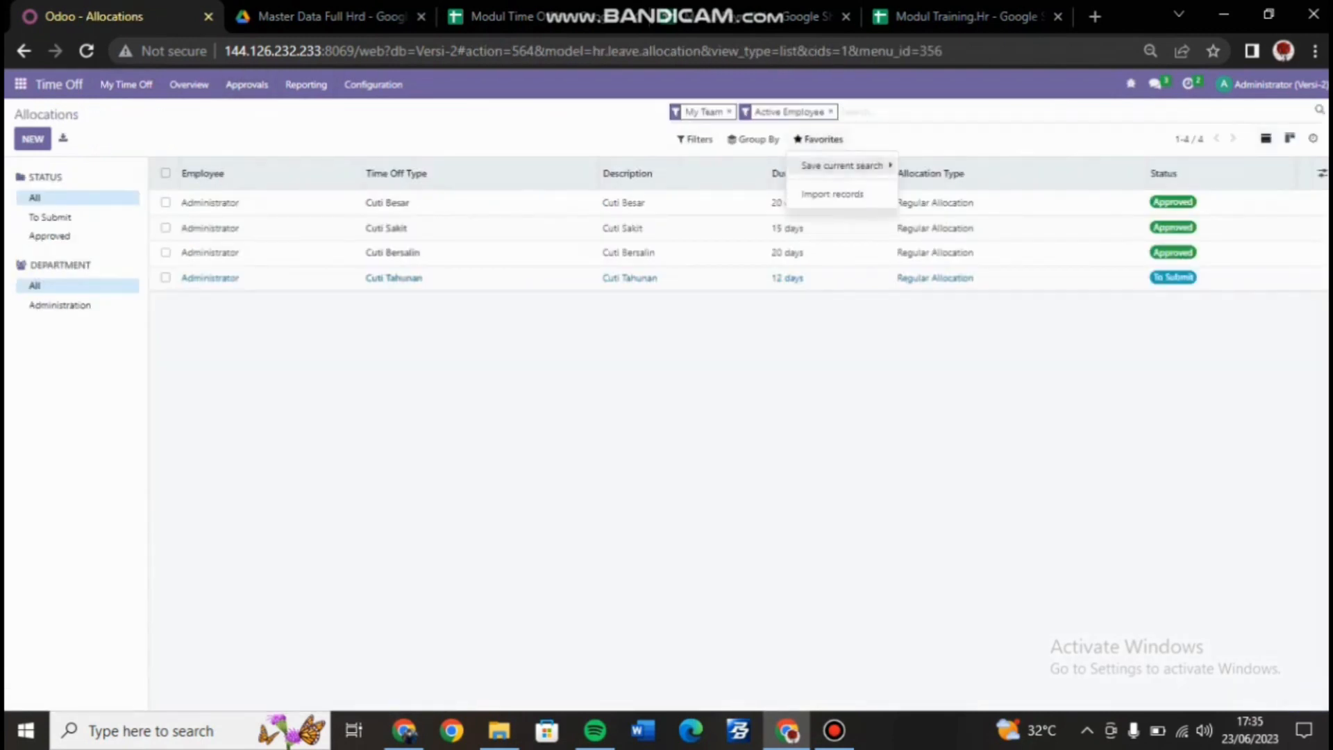
{"action": "left_click", "coordinate": [833, 194]}
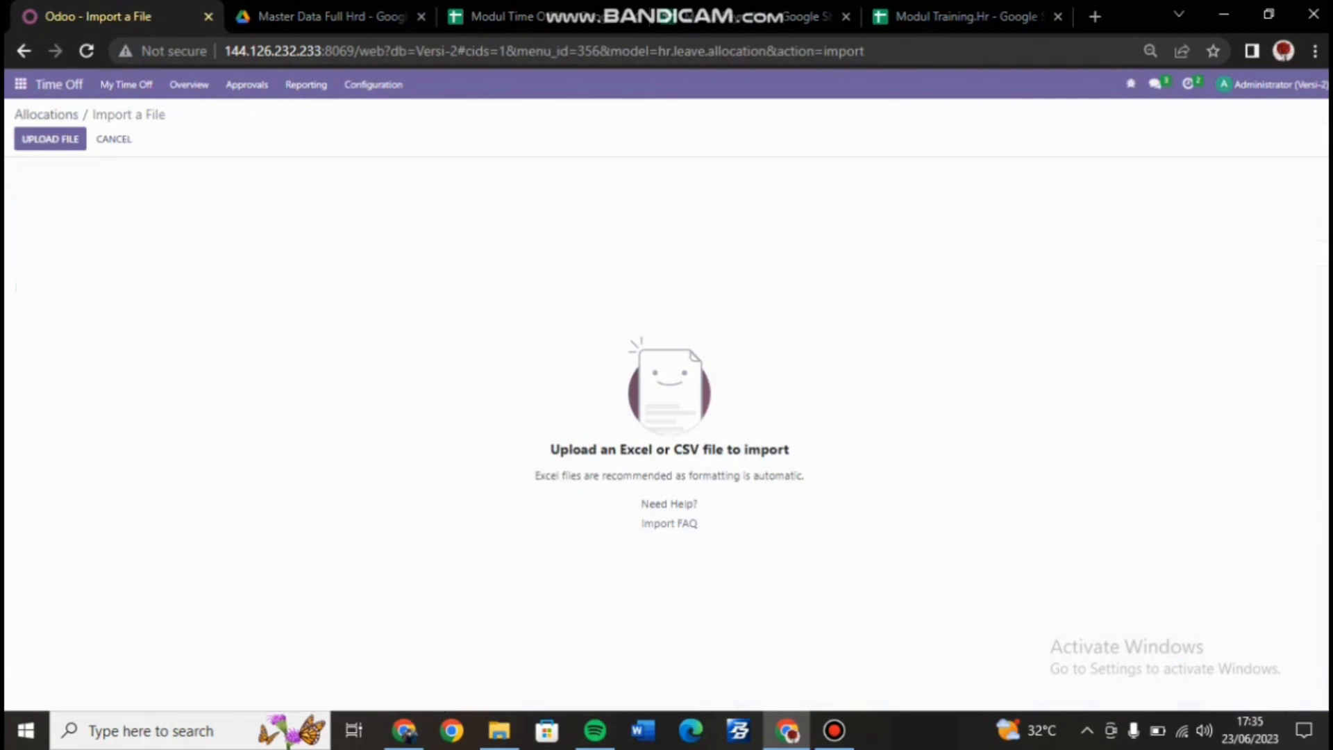
Load Modul Time Off.Hr (1) from Downloads as the file for the Allocations import
{"action": "left_click", "coordinate": [50, 139]}
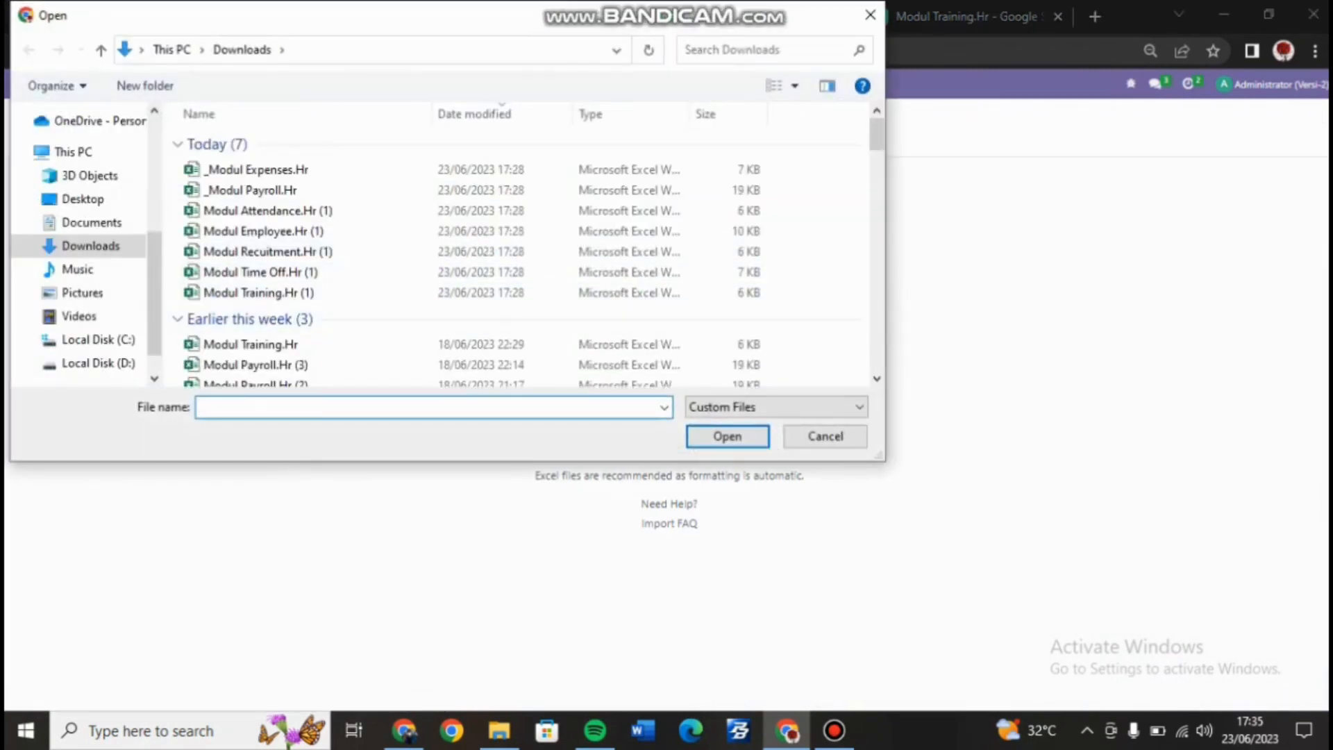
{"action": "left_click", "coordinate": [252, 271]}
{"action": "left_click", "coordinate": [727, 436]}
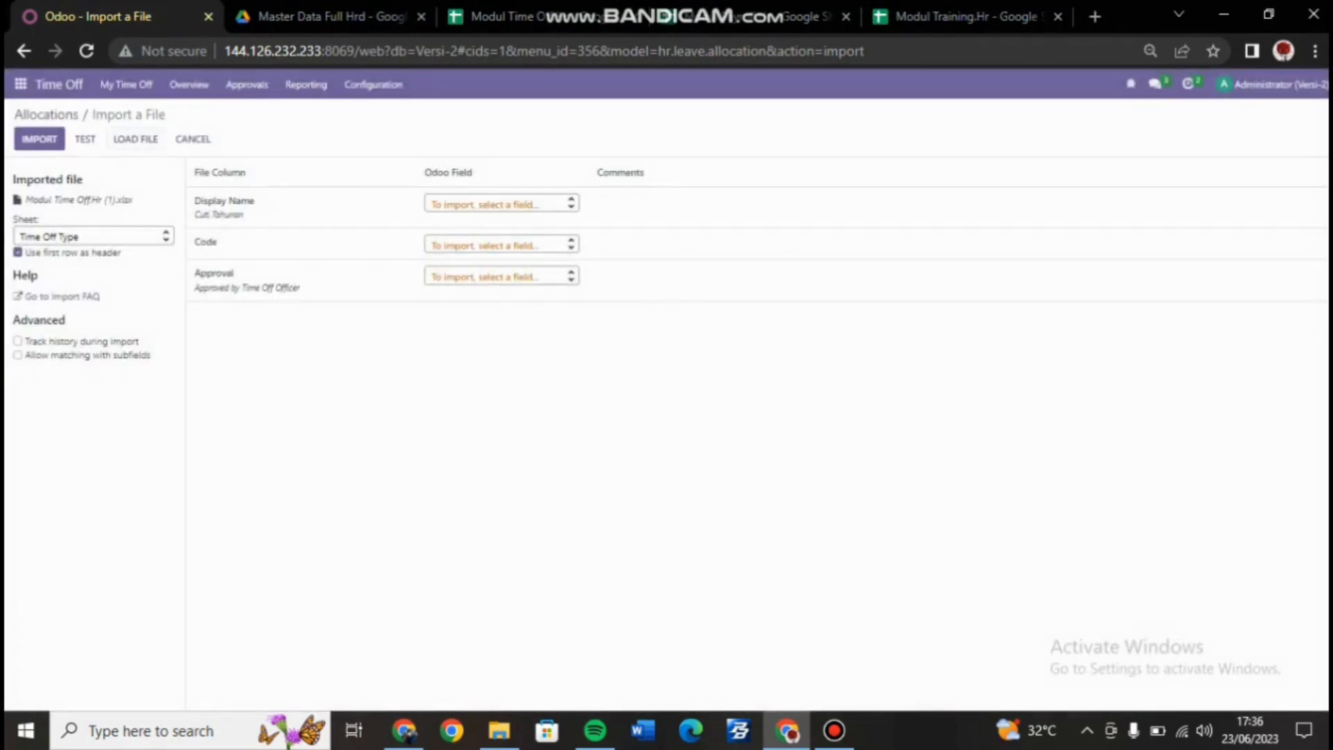
Leave the Allocations import for the allocation list and switch to the Expenses app
{"action": "left_click", "coordinate": [246, 84]}
{"action": "left_click", "coordinate": [256, 132]}
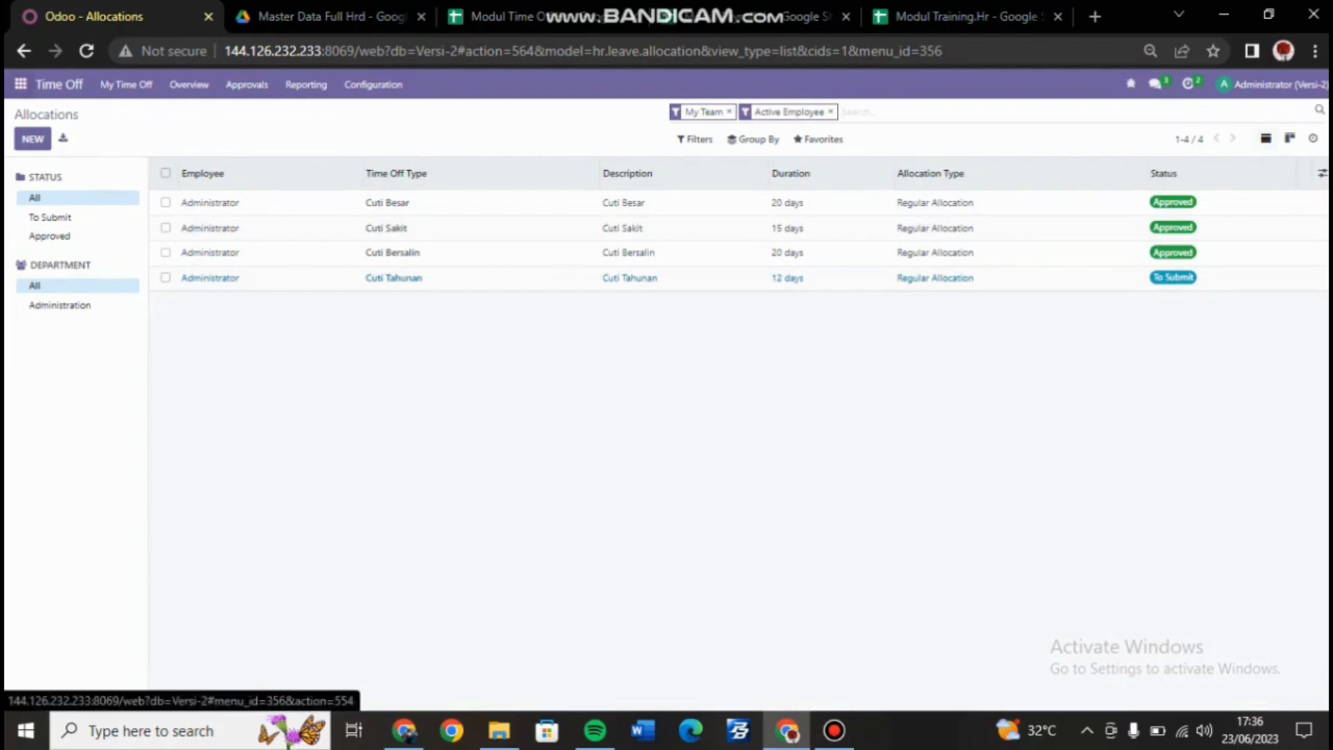
{"action": "left_click", "coordinate": [21, 84]}
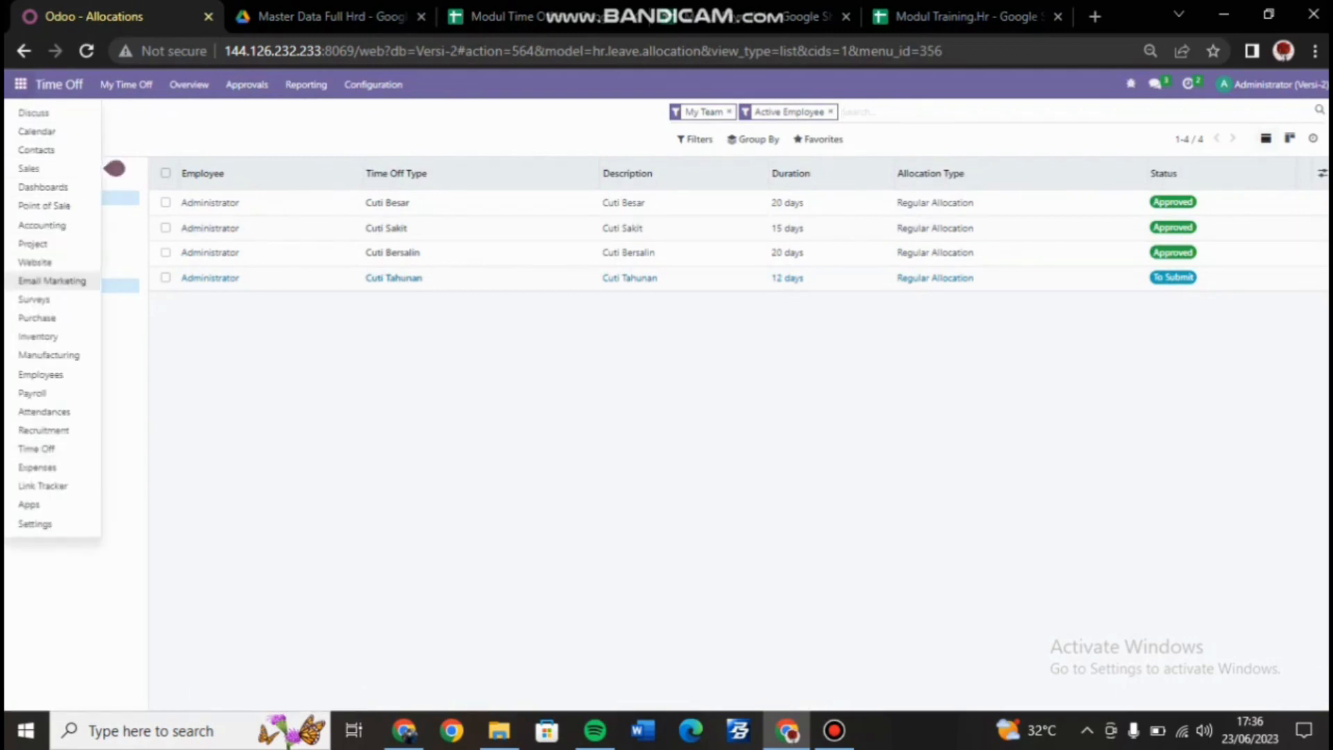
{"action": "left_click", "coordinate": [37, 468]}
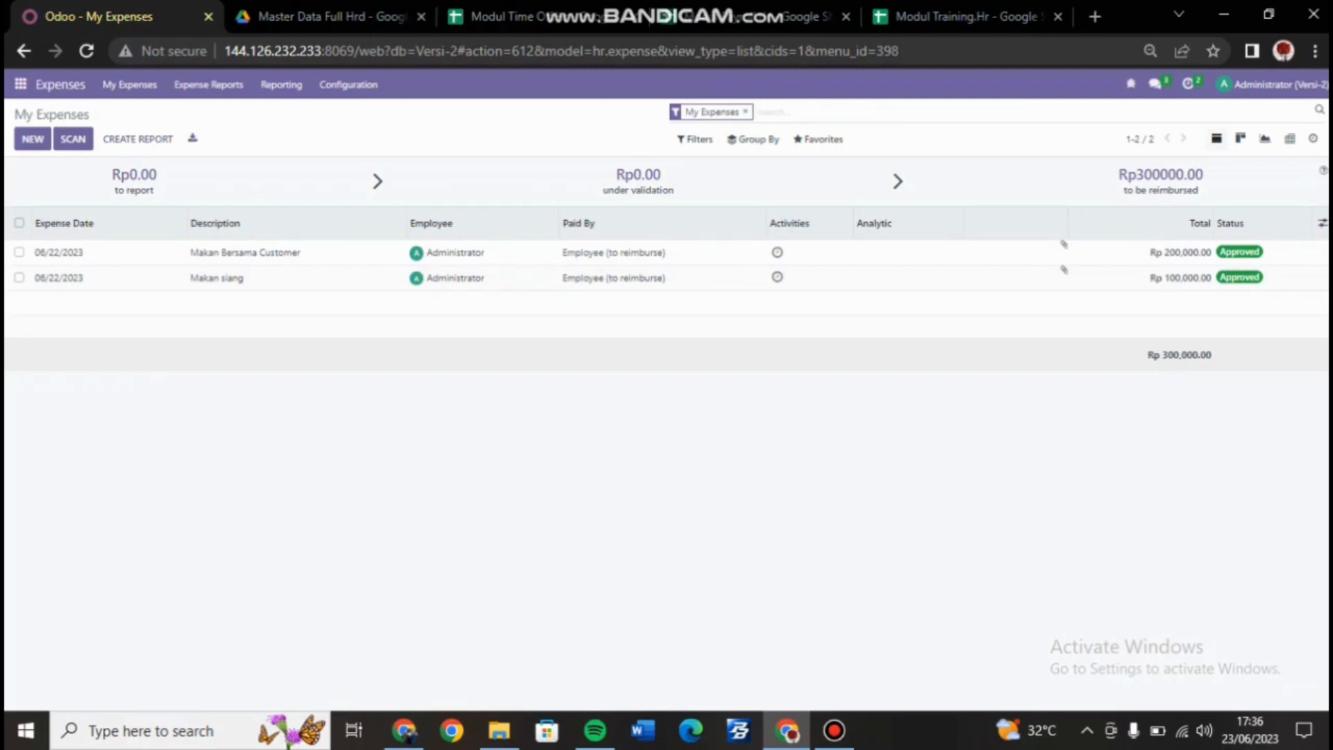
Start a record import for My Expenses and load _Modul Expenses.Hr from Downloads as its file
{"action": "left_click", "coordinate": [818, 140]}
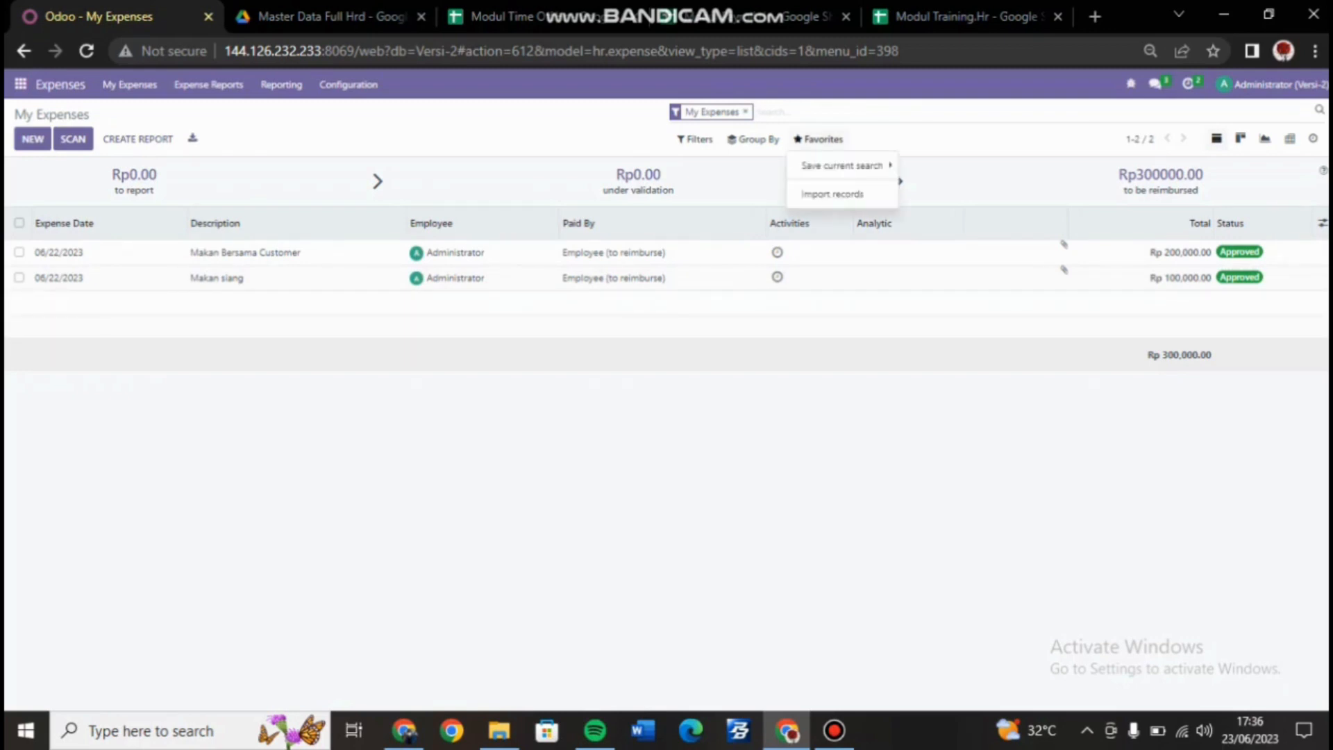
{"action": "left_click", "coordinate": [833, 194]}
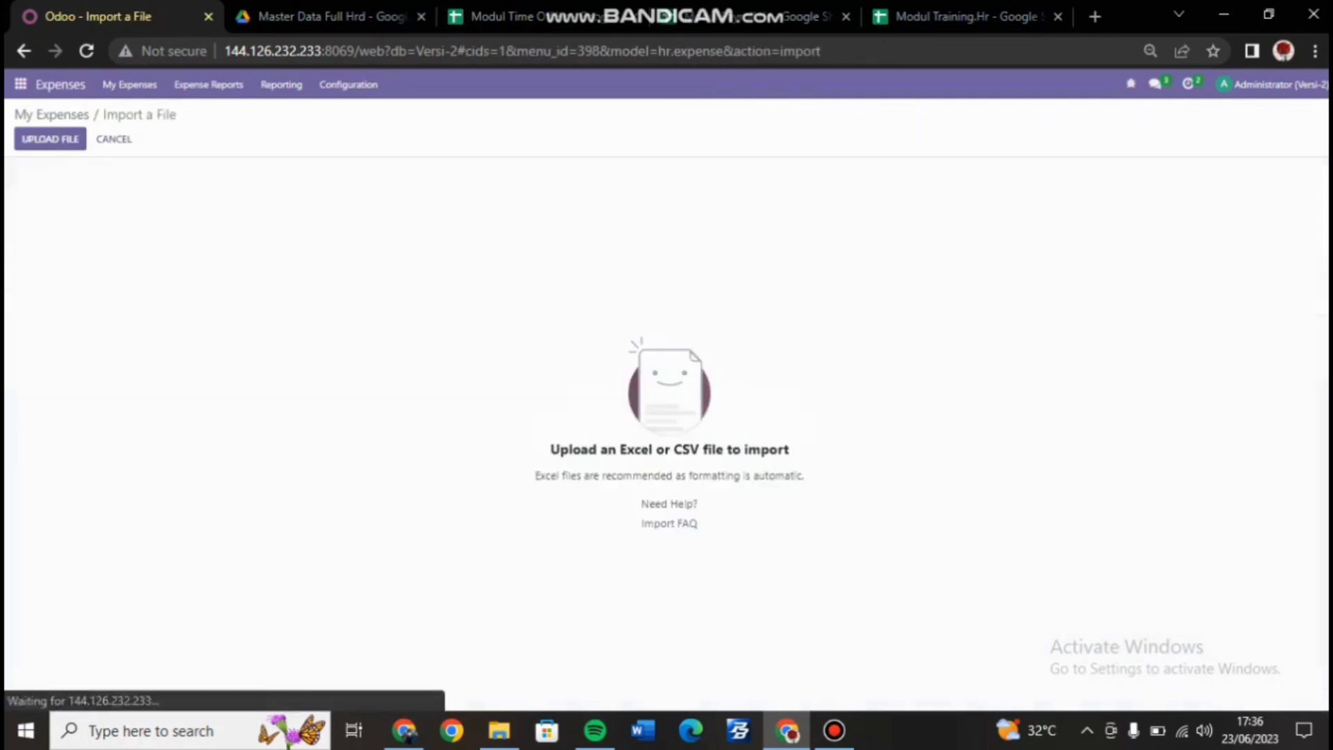
{"action": "left_click", "coordinate": [50, 138]}
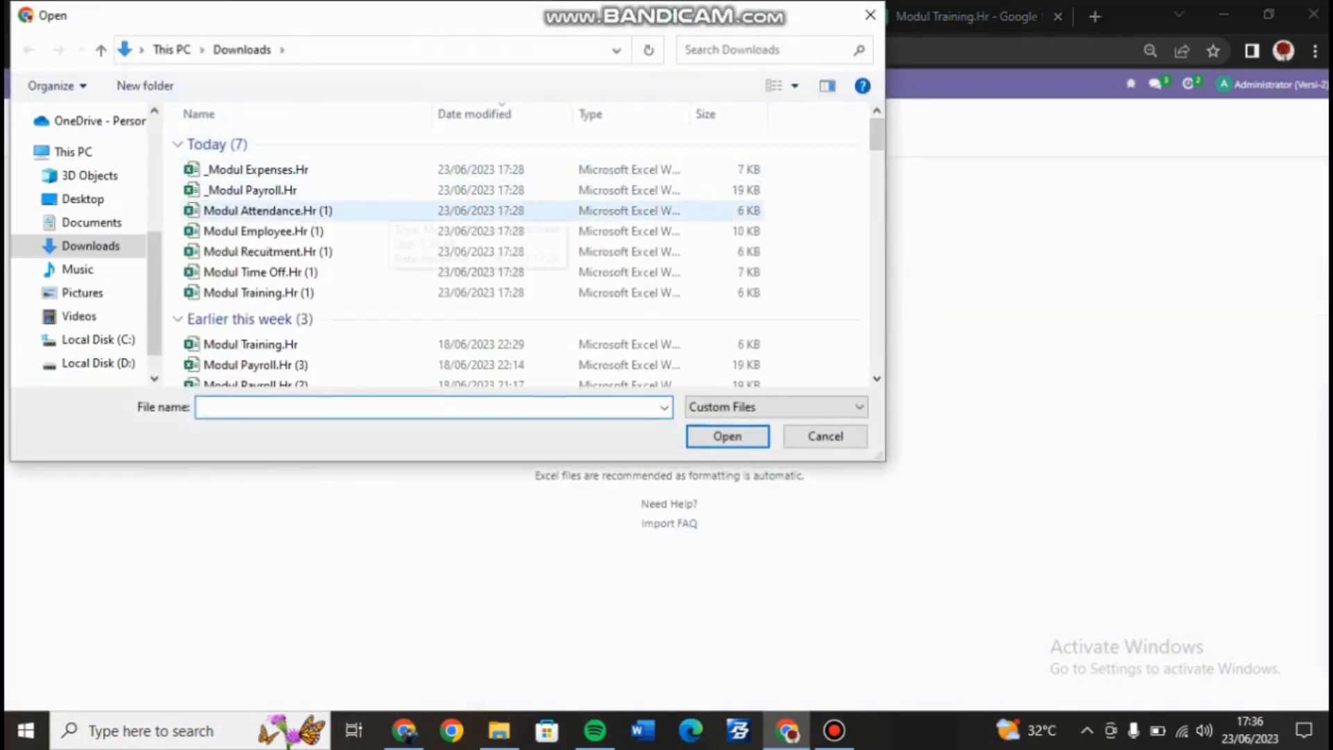
{"action": "left_click", "coordinate": [257, 169]}
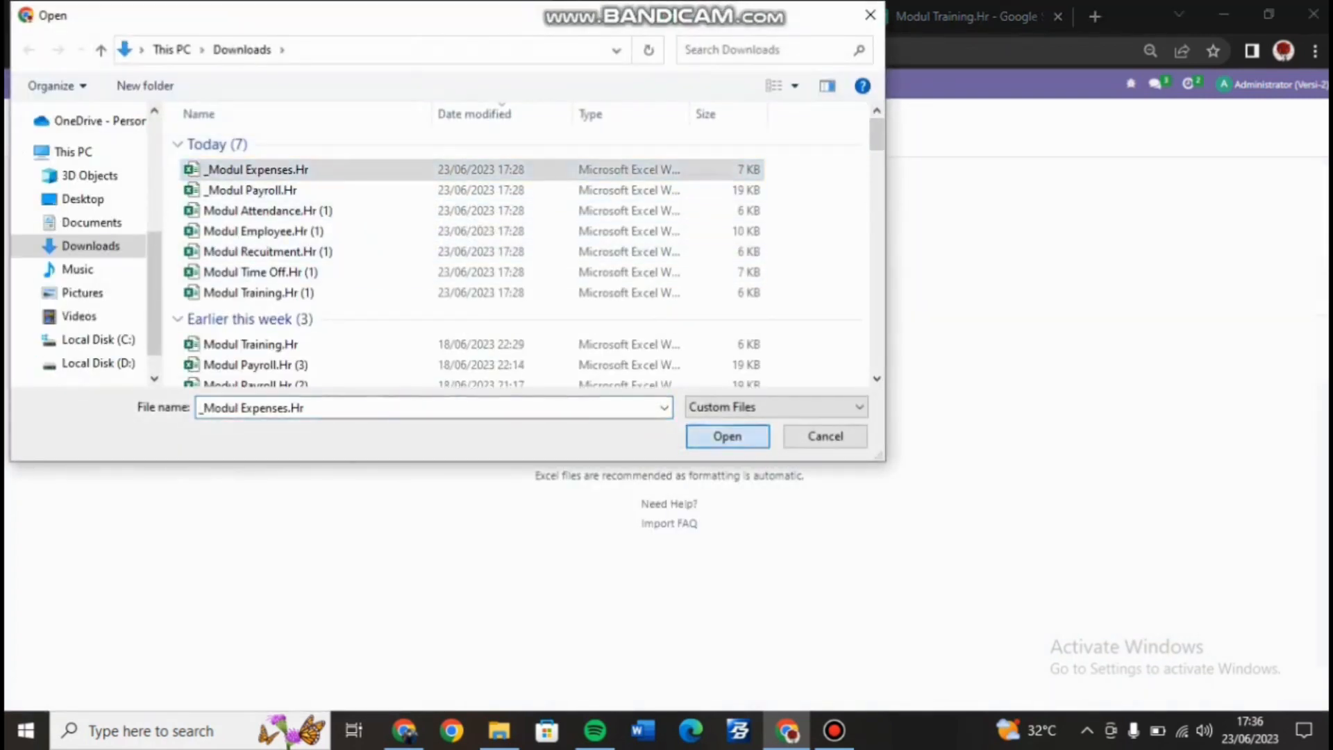
{"action": "left_click", "coordinate": [726, 436]}
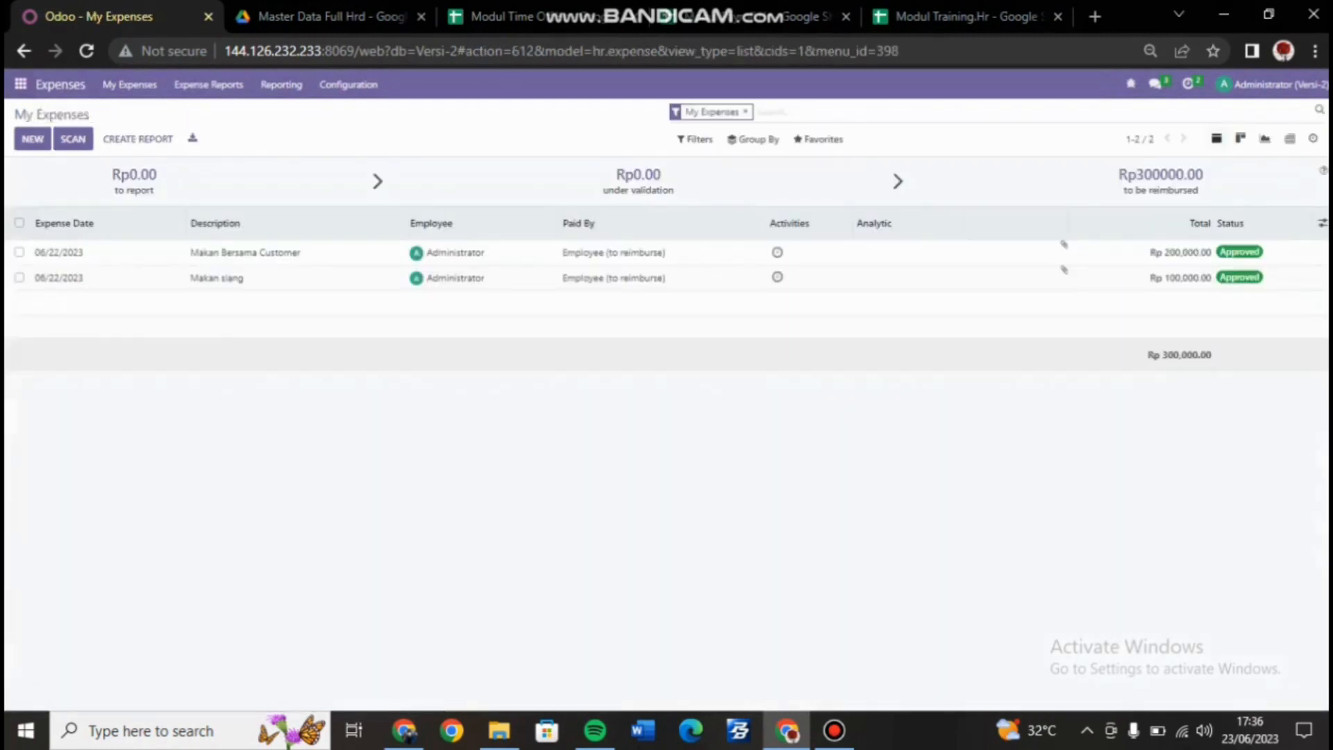
Switch from Expenses to the Employees app
{"action": "left_click", "coordinate": [20, 84]}
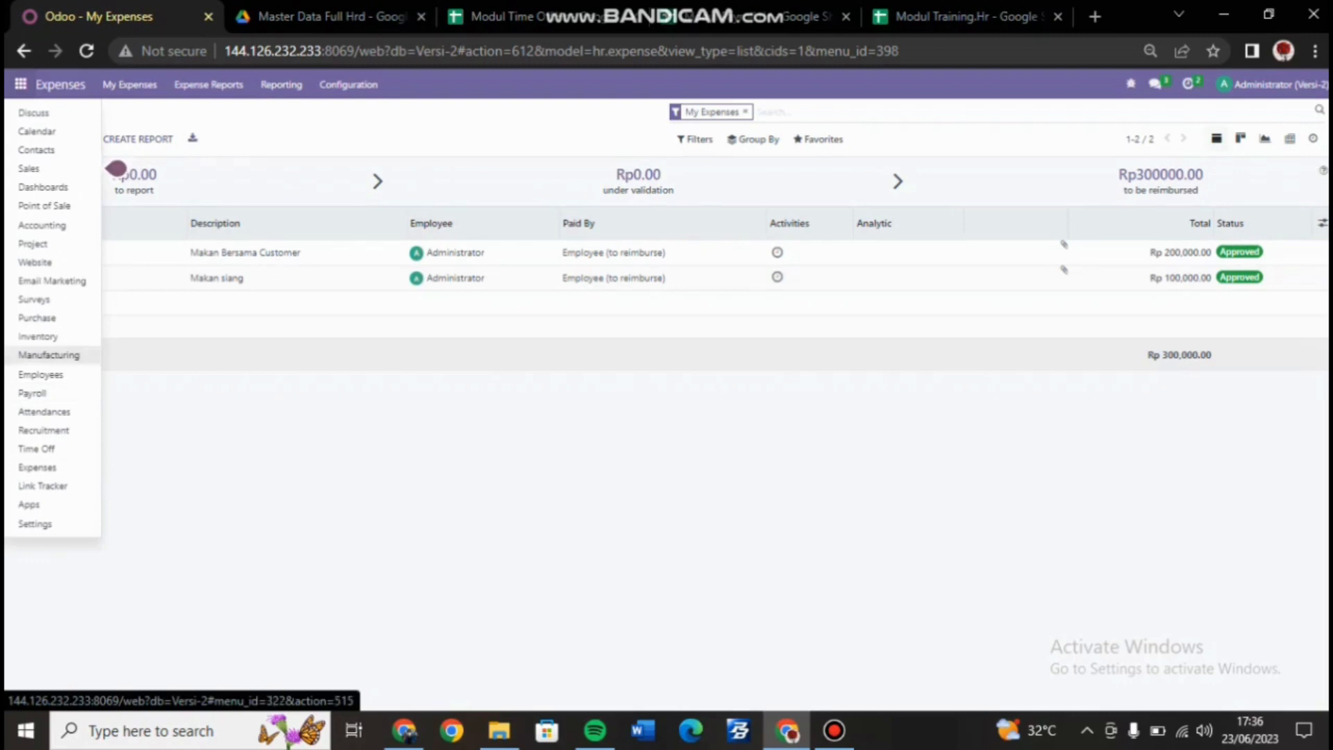
{"action": "left_click", "coordinate": [41, 375]}
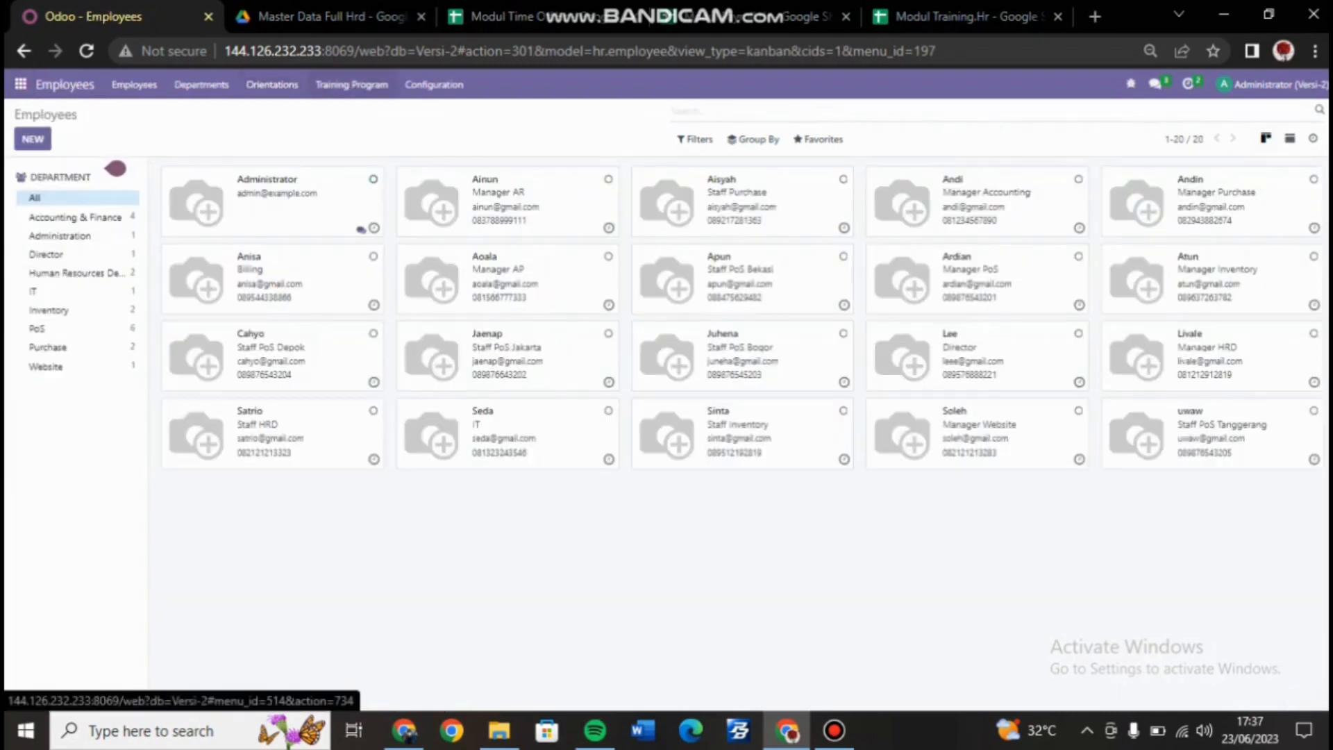